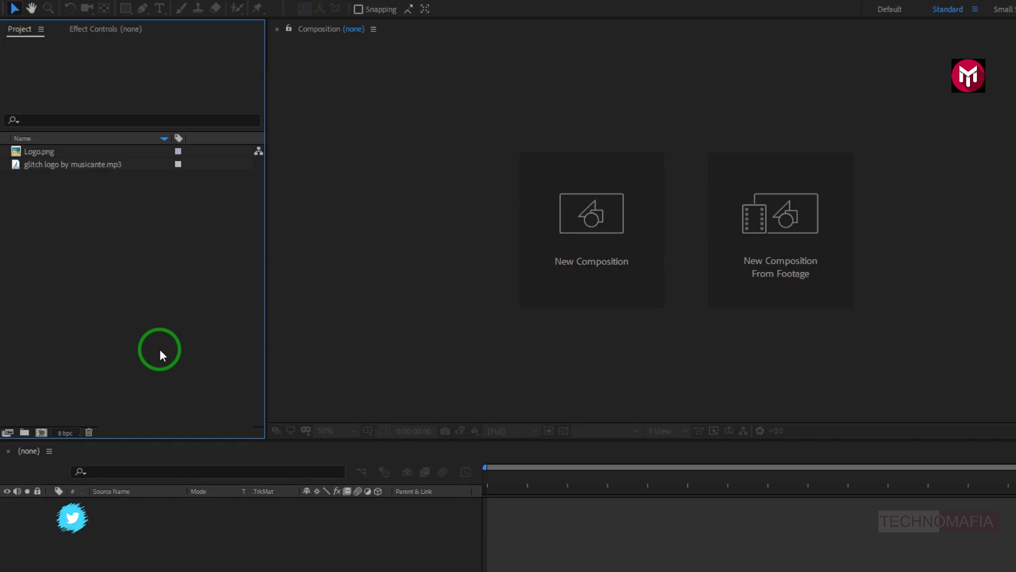
Step: Create a new composition named Glitch Logo Animation with a duration of 0:00:05:00
{"action": "left_click", "coordinate": [43, 435]}
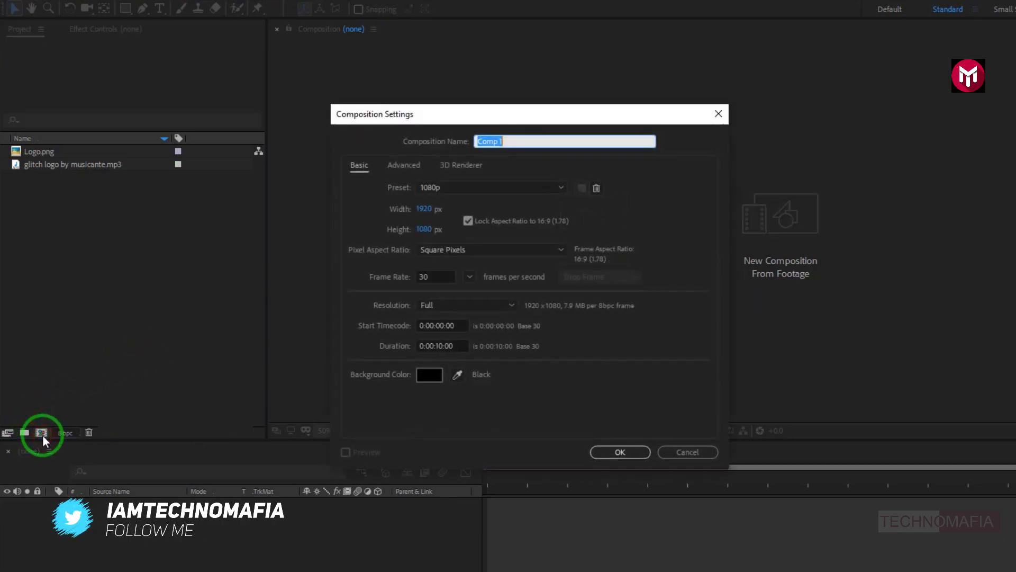
{"action": "type", "text": "Glit"}
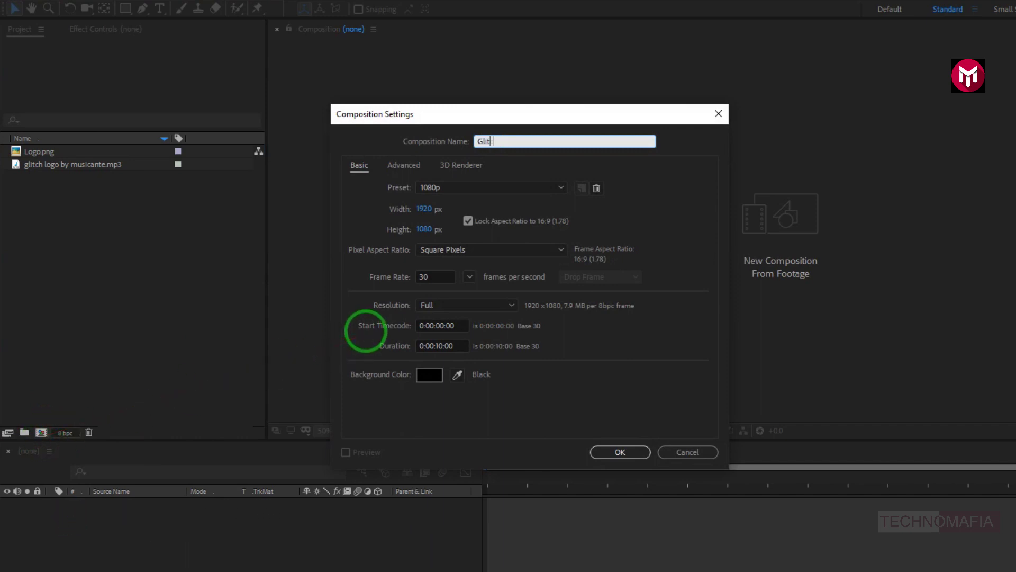
{"action": "type", "text": "ch Logo"}
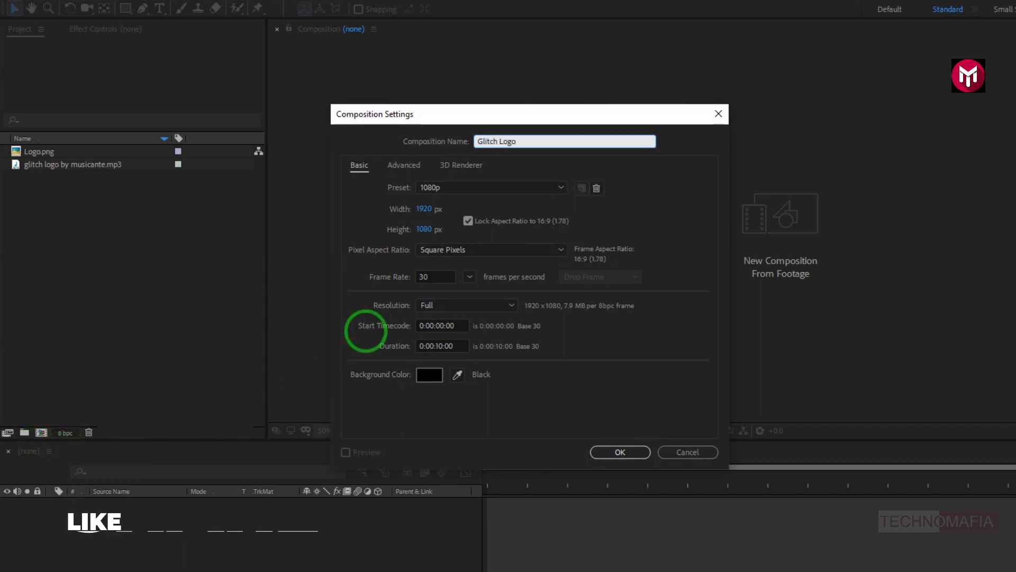
{"action": "type", "text": " Animation"}
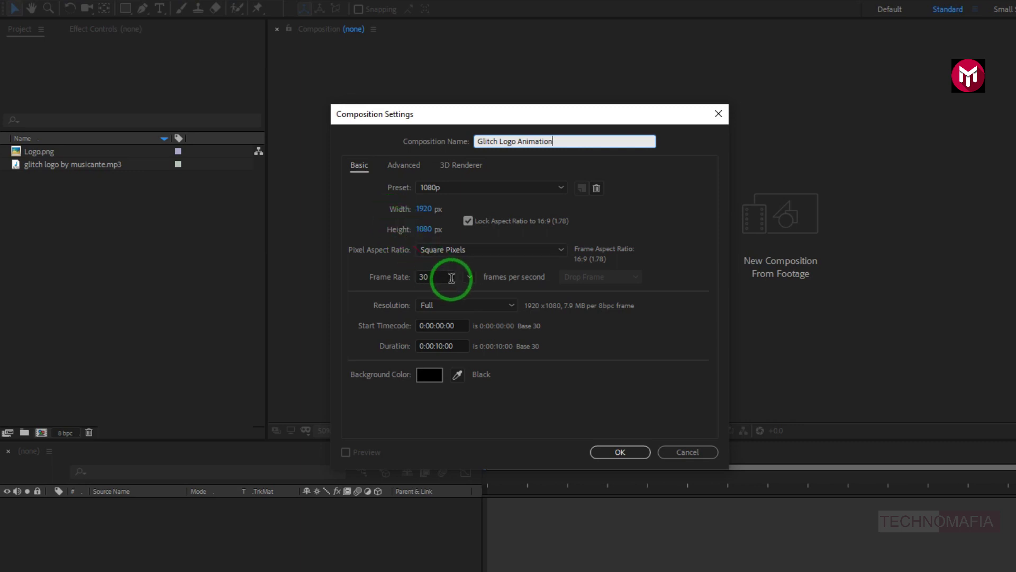
{"action": "left_click", "coordinate": [442, 345]}
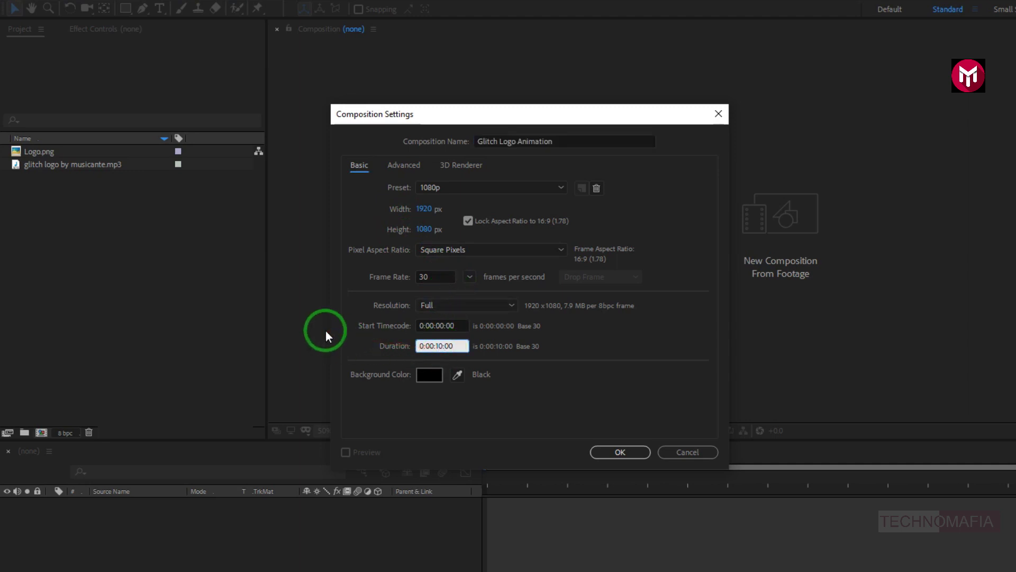
{"action": "key", "text": "BackSpace"}
{"action": "key", "text": "BackSpace"}
{"action": "type", "text": "05"}
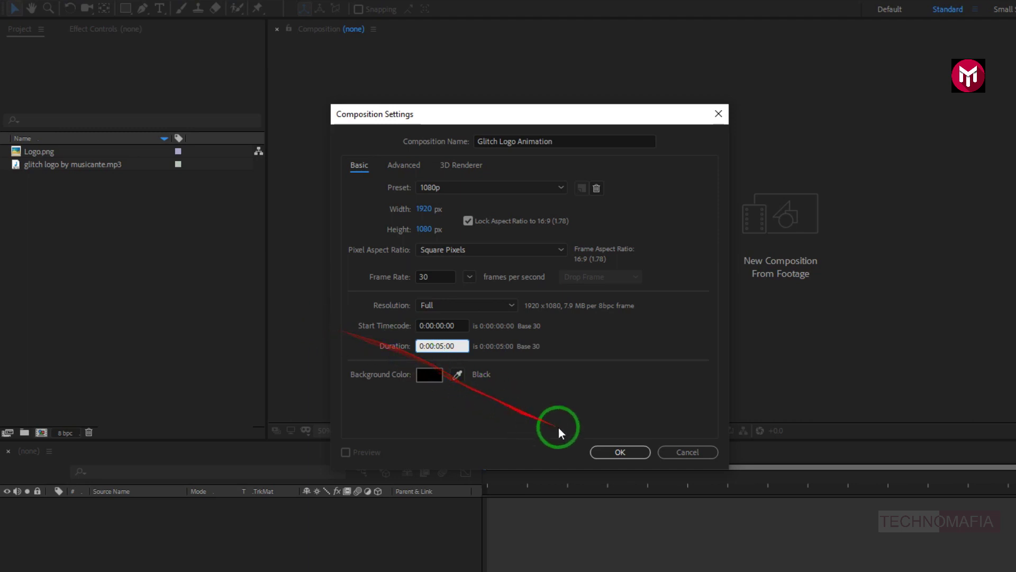
{"action": "left_click", "coordinate": [600, 452]}
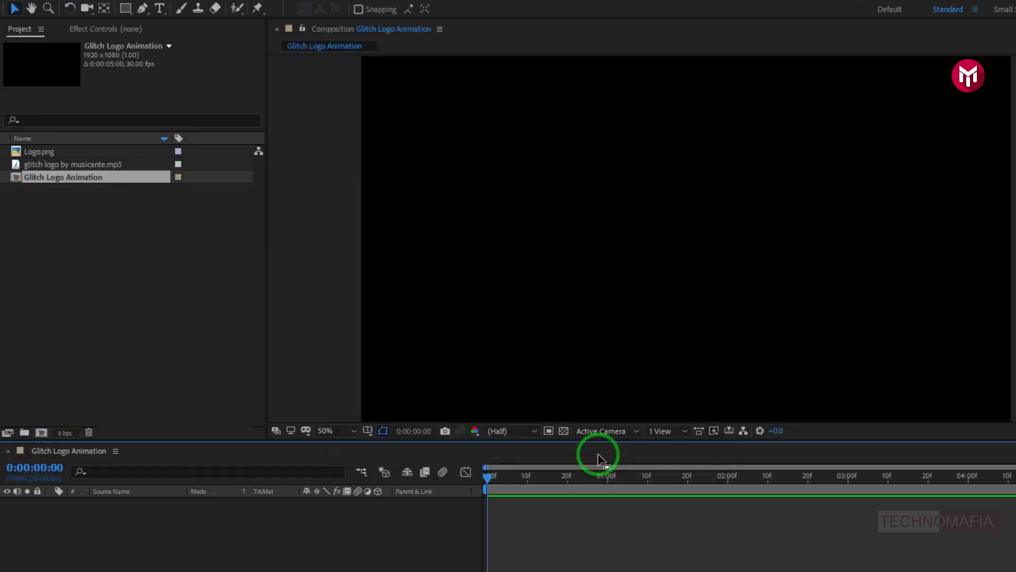
Step: Add a new solid layer named Map to the composition
{"action": "right_click", "coordinate": [98, 528]}
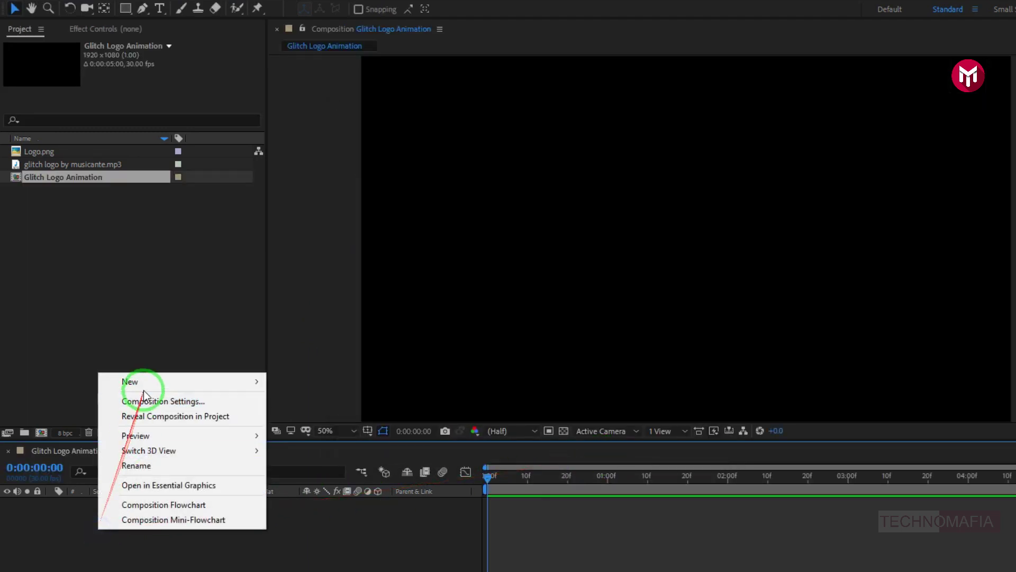
{"action": "mouse_move", "coordinate": [144, 386]}
{"action": "left_click", "coordinate": [316, 415]}
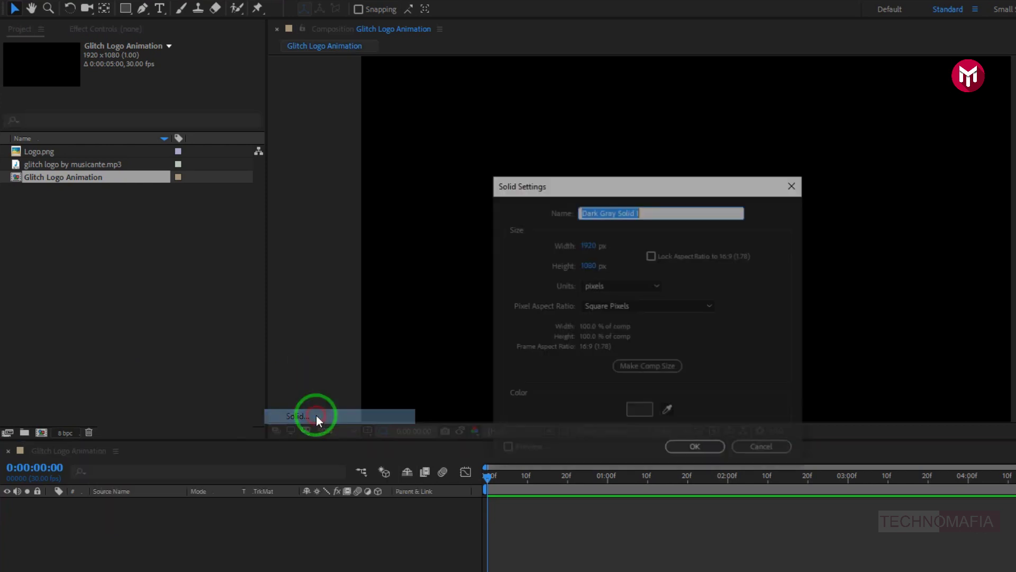
{"action": "type", "text": "Ma"}
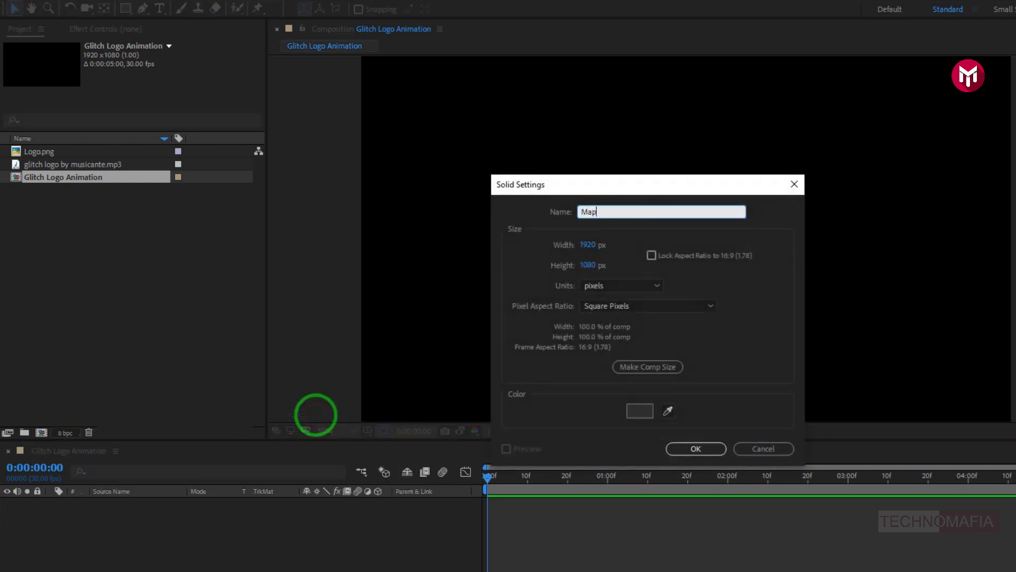
{"action": "type", "text": "p"}
{"action": "left_click", "coordinate": [694, 449]}
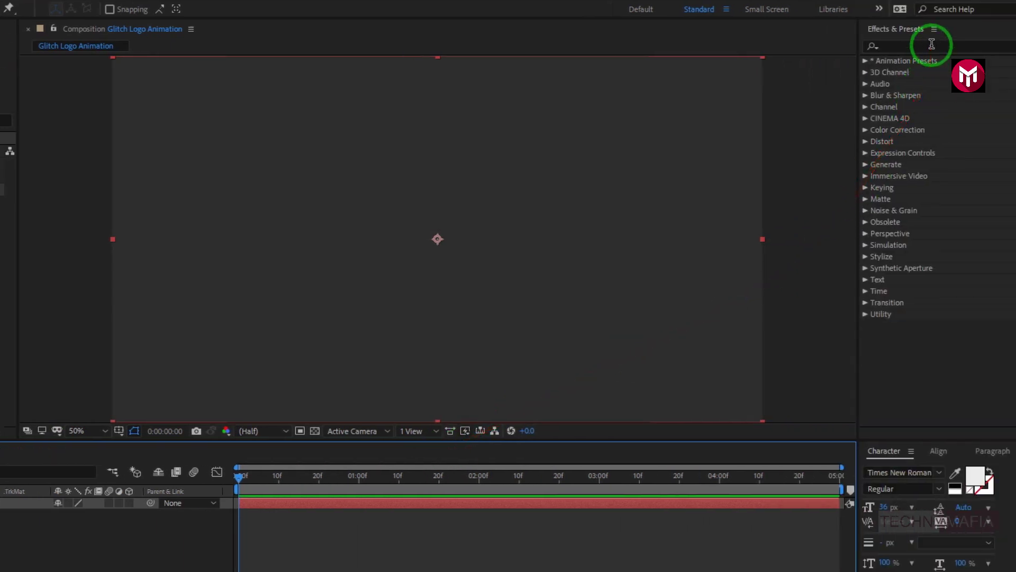
Step: Apply the Fractal Noise effect to the Map layer and set its noise type to Block
{"action": "left_click", "coordinate": [932, 45]}
{"action": "type", "text": "fra"}
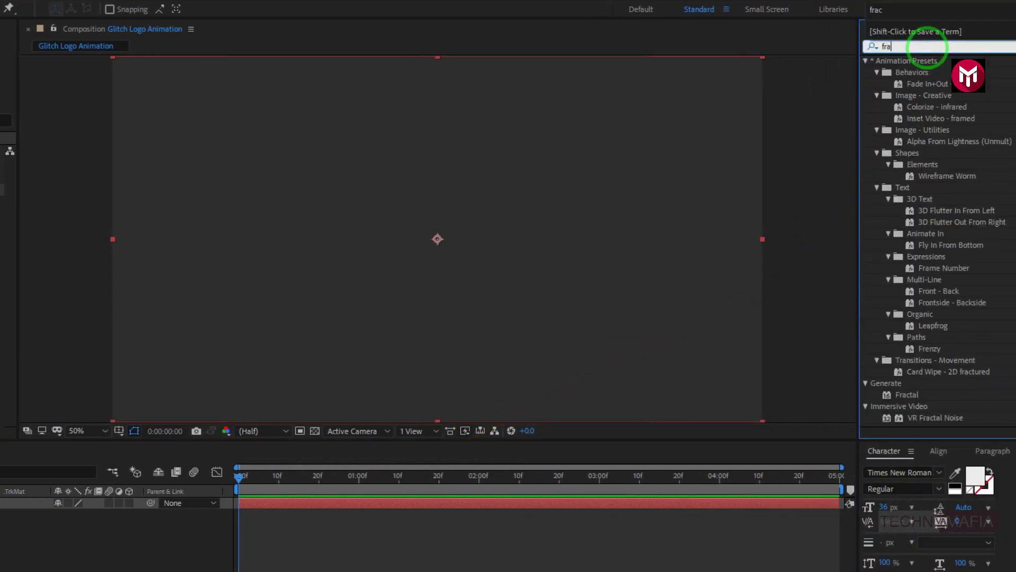
{"action": "type", "text": "c"}
{"action": "double_click", "coordinate": [931, 153]}
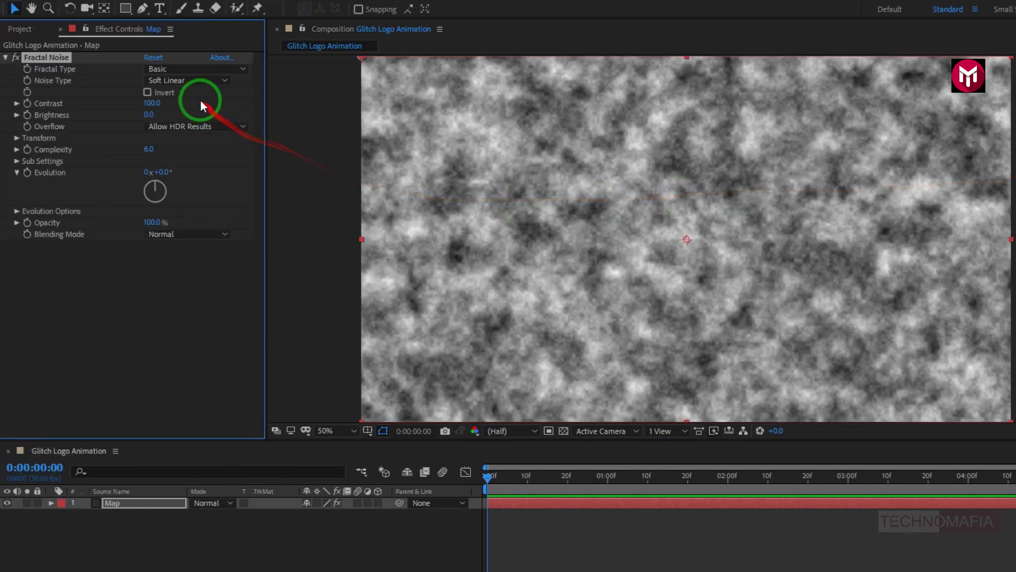
{"action": "left_click", "coordinate": [189, 83]}
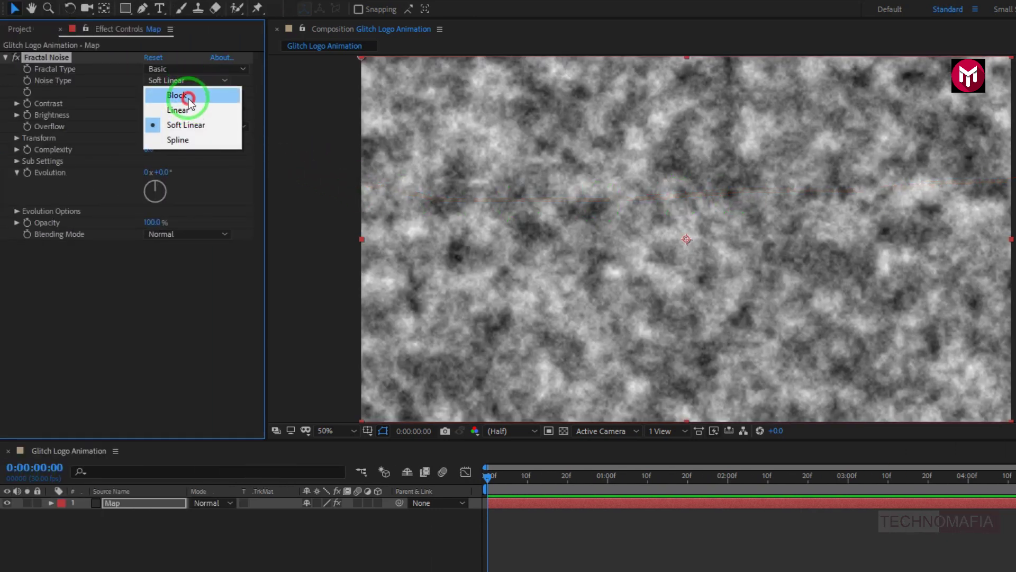
{"action": "left_click", "coordinate": [189, 97]}
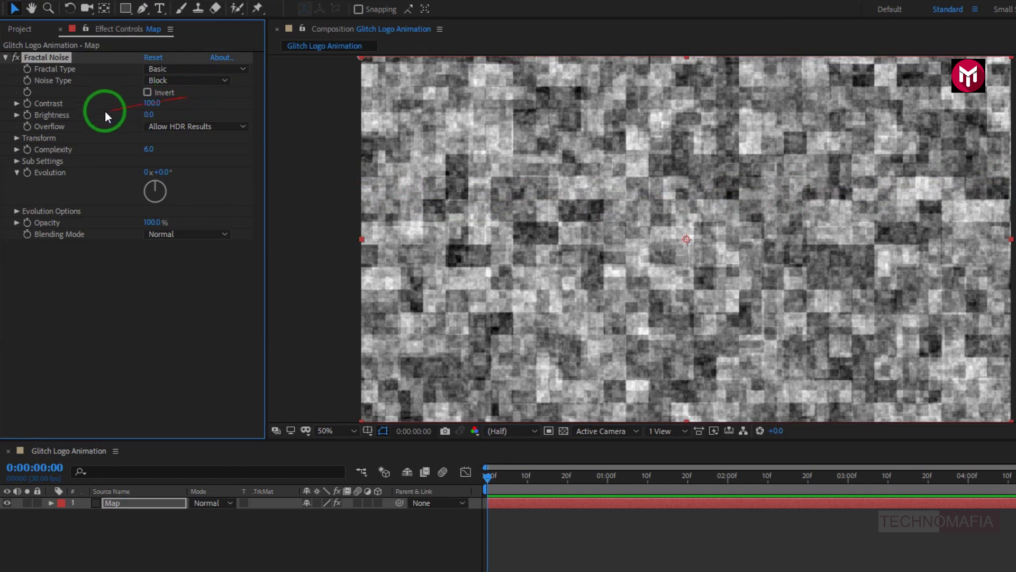
Step: Disable the noise's uniform scaling, stretch it to scale width 3773 and scale height 79, and raise the contrast to 169
{"action": "left_click", "coordinate": [15, 138]}
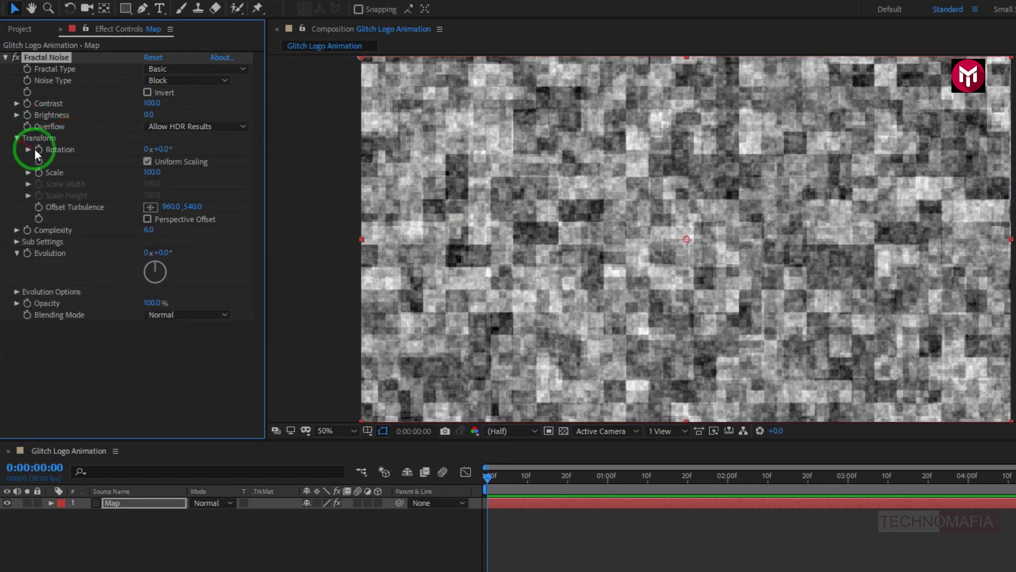
{"action": "left_click", "coordinate": [148, 162]}
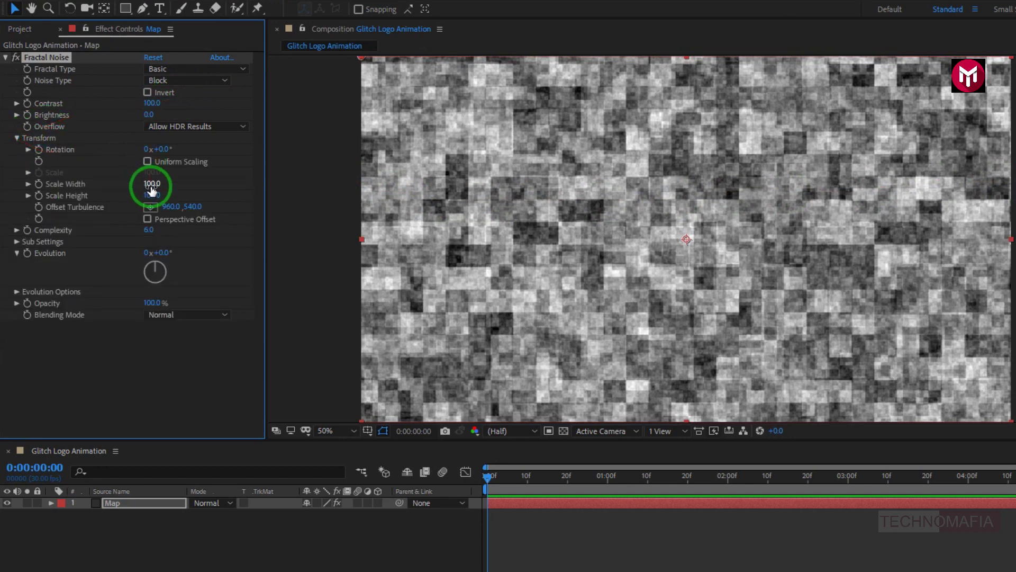
{"action": "left_click_drag", "start_coordinate": [153, 183], "coordinate": [379, 188]}
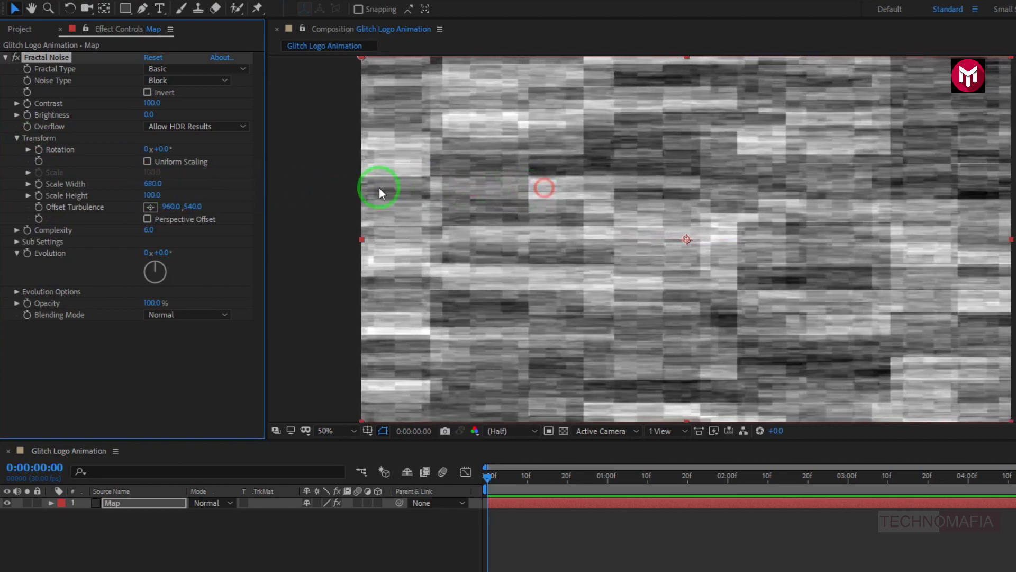
{"action": "left_click_drag", "start_coordinate": [157, 188], "coordinate": [367, 192]}
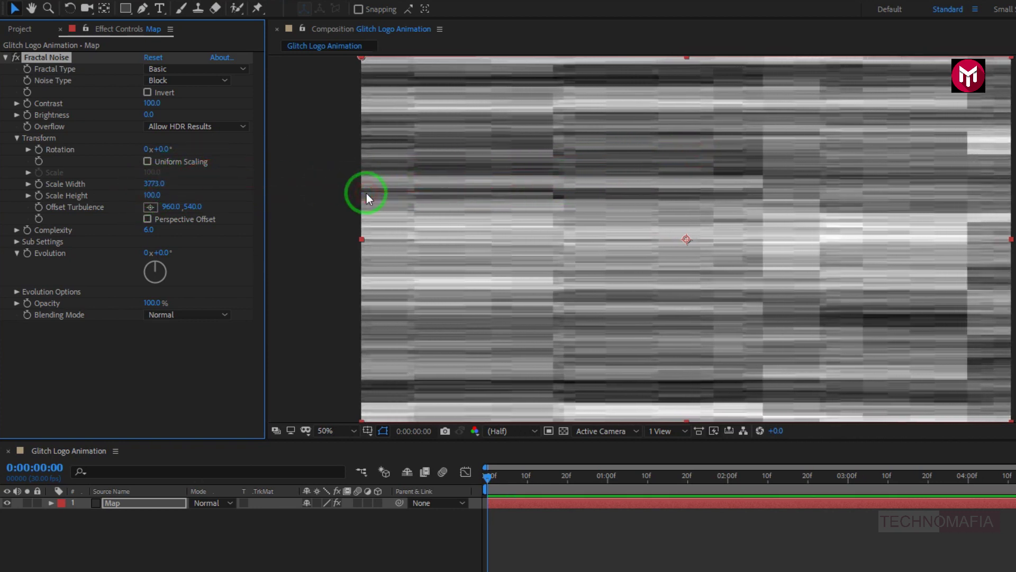
{"action": "left_click", "coordinate": [150, 207]}
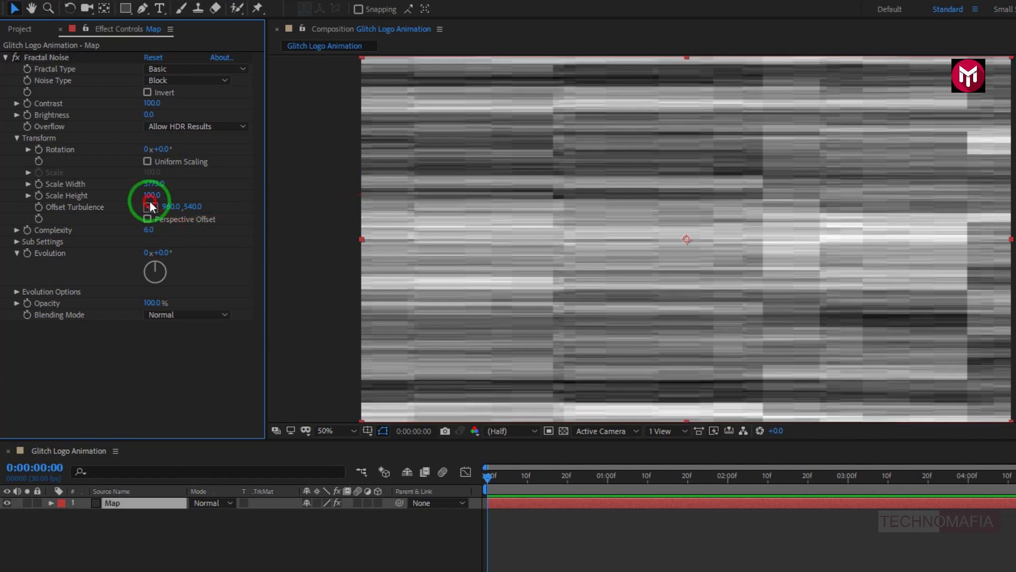
{"action": "left_click_drag", "start_coordinate": [150, 195], "coordinate": [137, 198]}
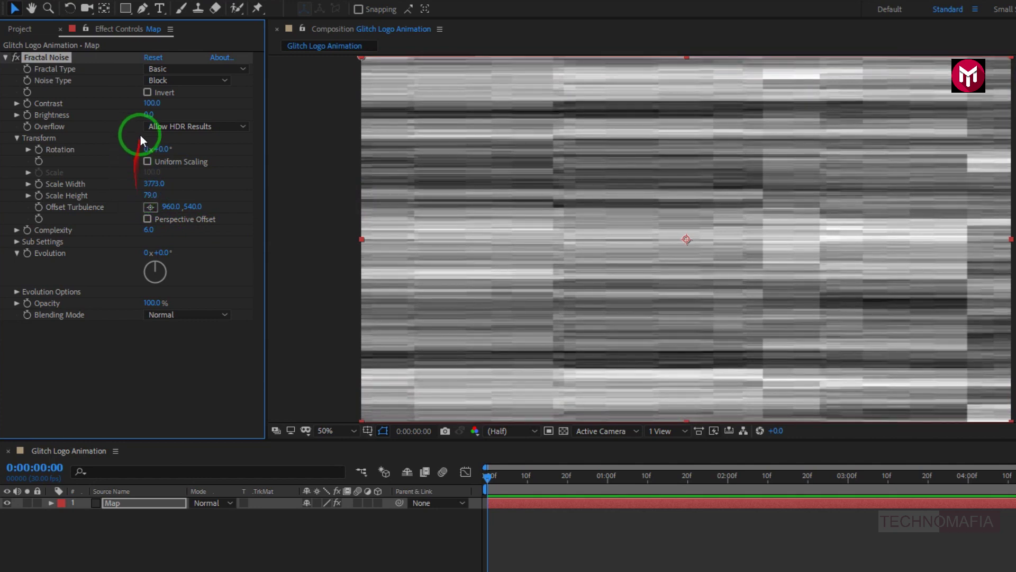
{"action": "left_click_drag", "start_coordinate": [152, 103], "coordinate": [199, 109]}
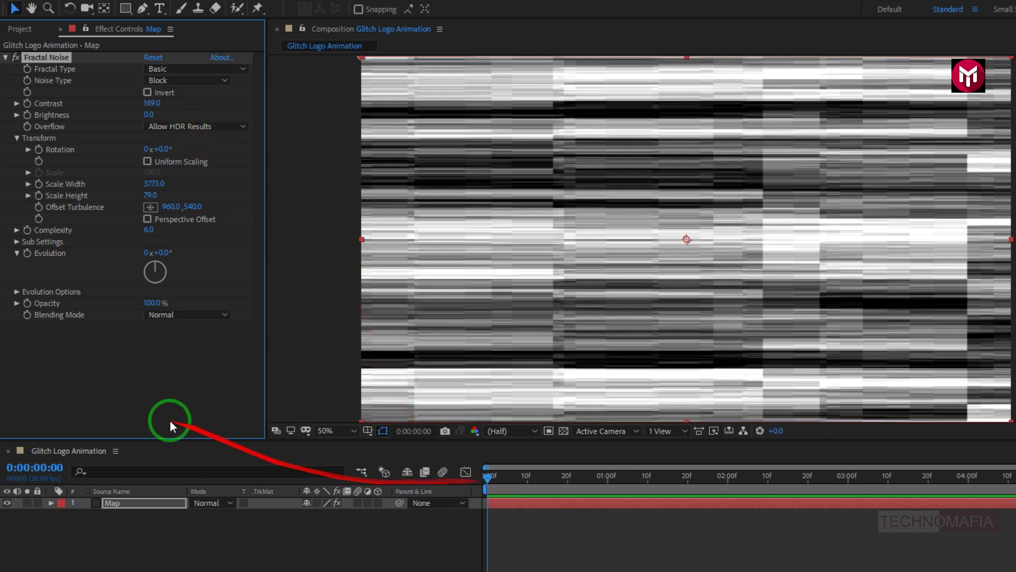
Step: Keyframe the Fractal Noise brightness at 200 on the first frame and at -30 at 0:00:01:00
{"action": "left_click", "coordinate": [27, 116]}
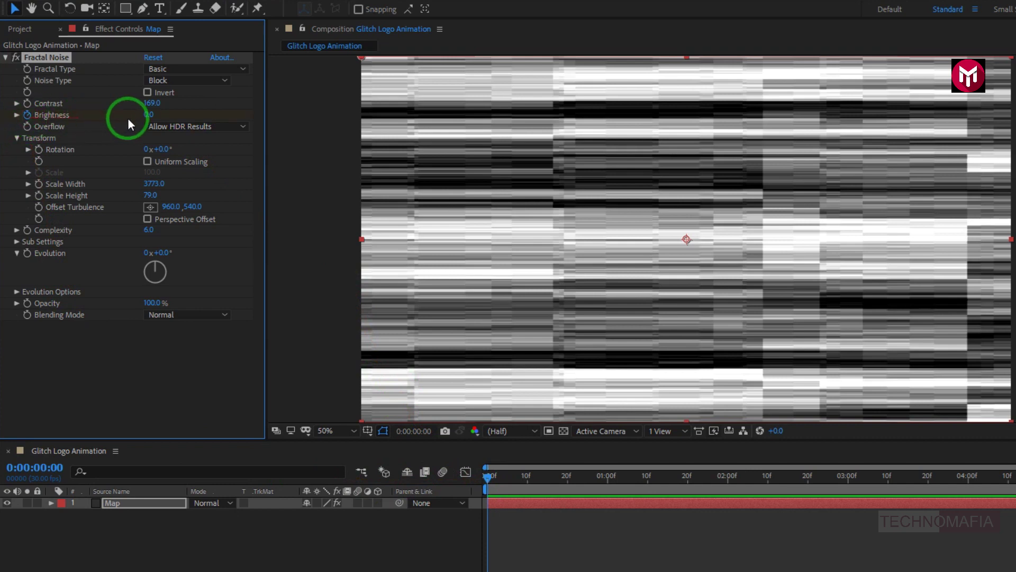
{"action": "left_click", "coordinate": [147, 117]}
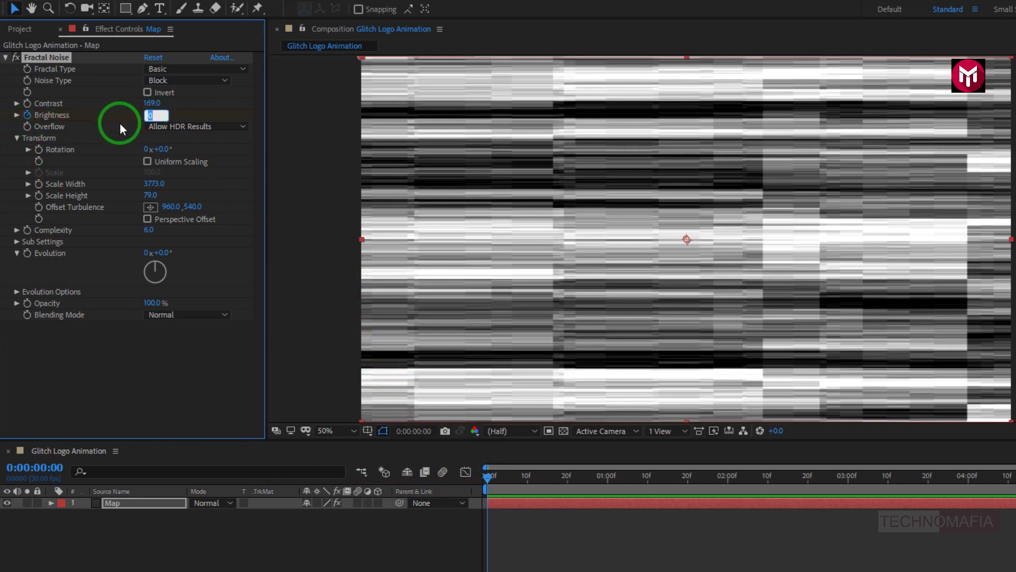
{"action": "type", "text": "200"}
{"action": "key", "text": "Return"}
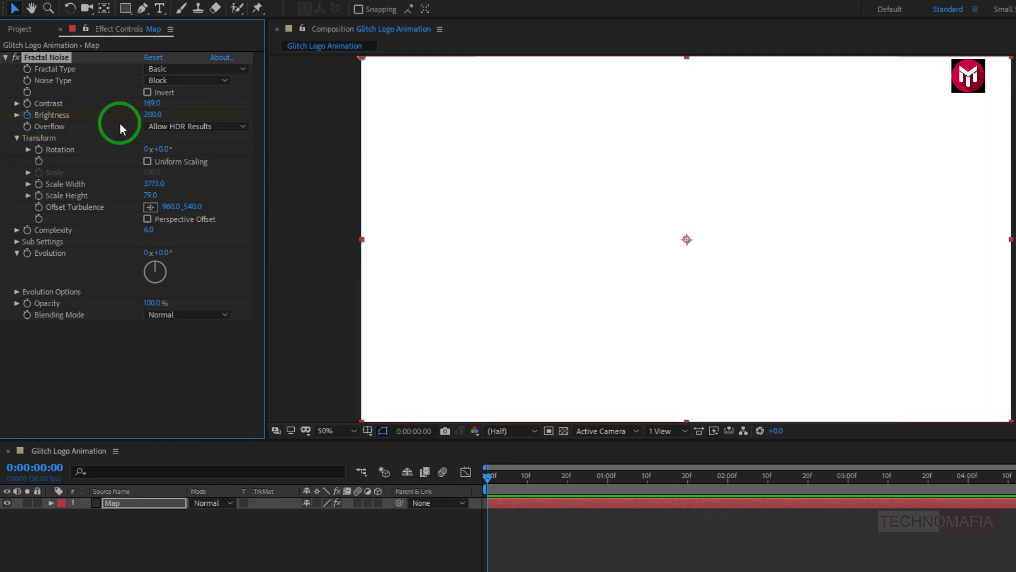
{"action": "left_click", "coordinate": [607, 476]}
{"action": "left_click", "coordinate": [153, 114]}
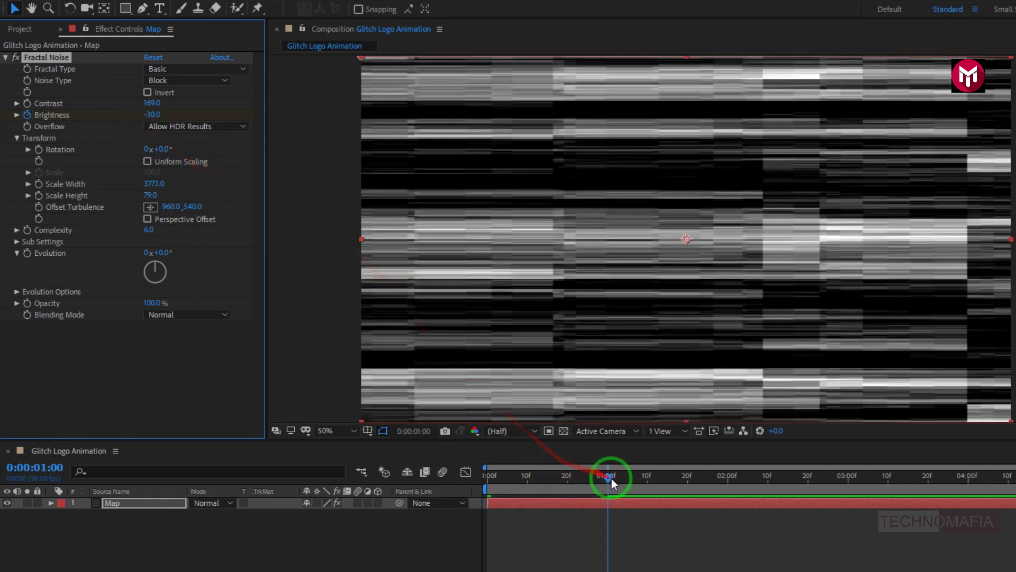
Step: Add a Fractal Noise brightness keyframe of -50 at 0:00:01:04
{"action": "left_click", "coordinate": [627, 478]}
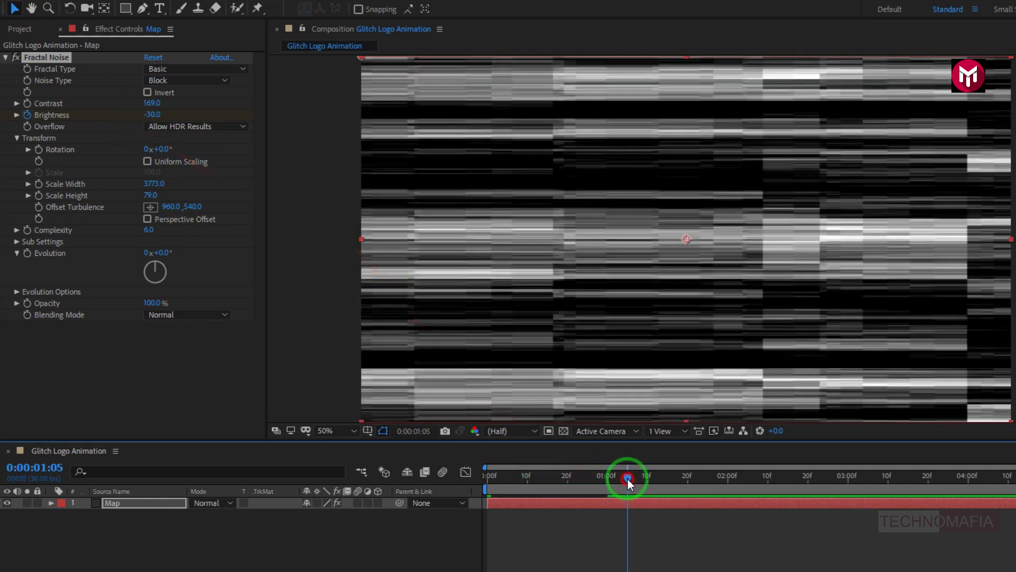
{"action": "left_click_drag", "start_coordinate": [627, 480], "coordinate": [625, 479]}
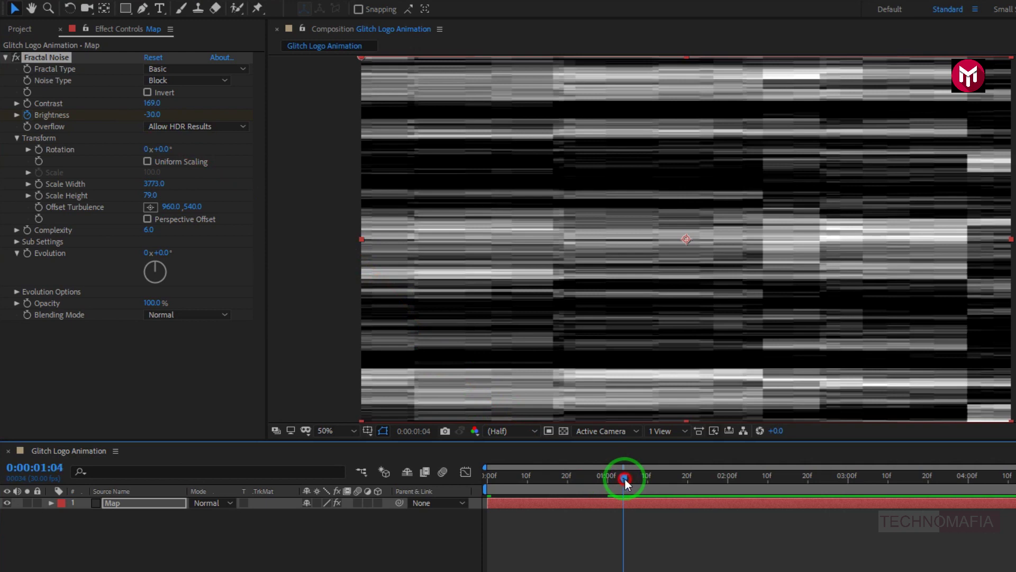
{"action": "left_click", "coordinate": [153, 114]}
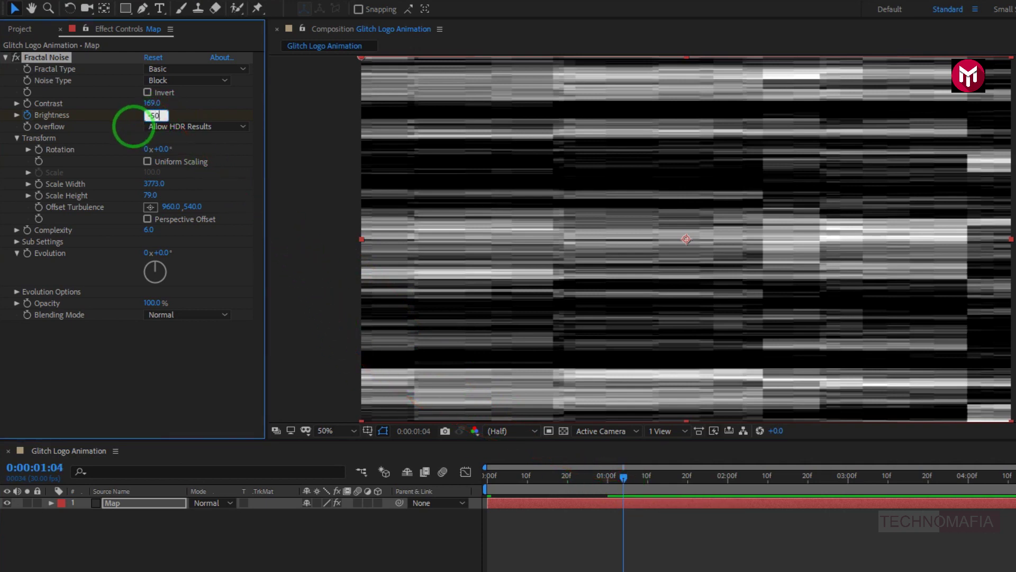
{"action": "type", "text": "-50"}
{"action": "key", "text": "Return"}
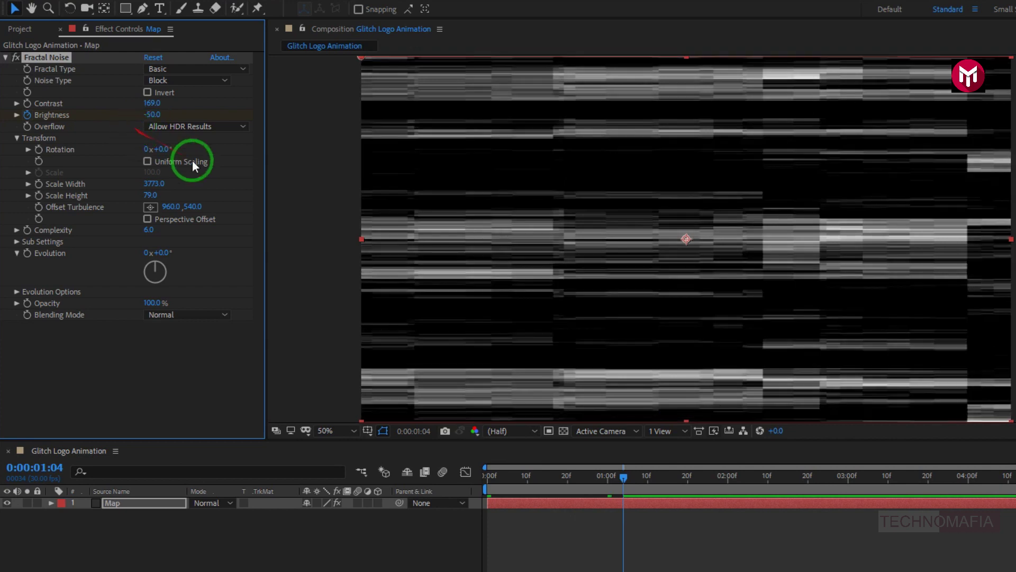
Step: Add a Fractal Noise brightness keyframe of 40 at 0:00:01:10
{"action": "left_click", "coordinate": [647, 479]}
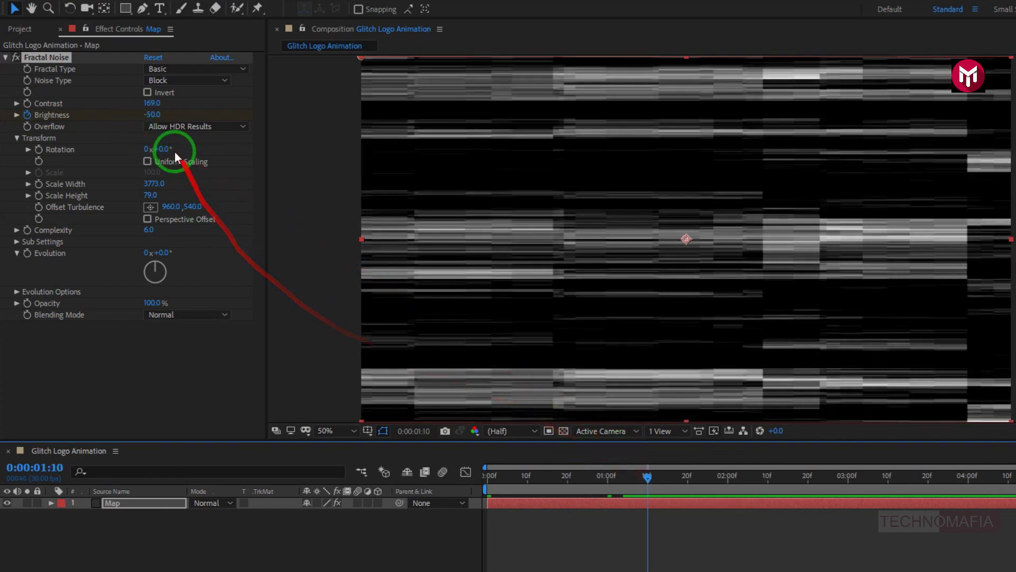
{"action": "left_click", "coordinate": [154, 114]}
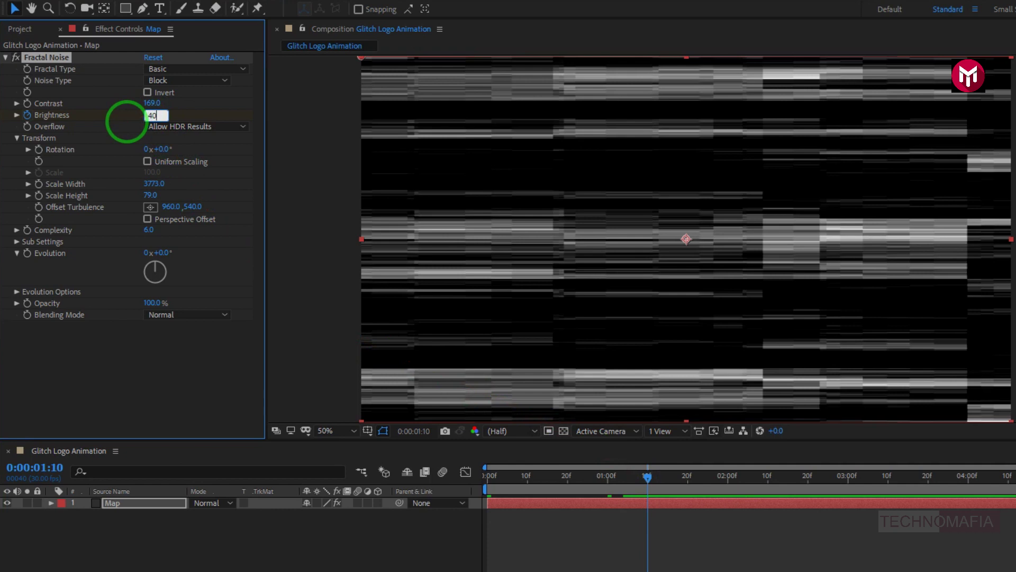
{"action": "type", "text": "40"}
{"action": "key", "text": "Return"}
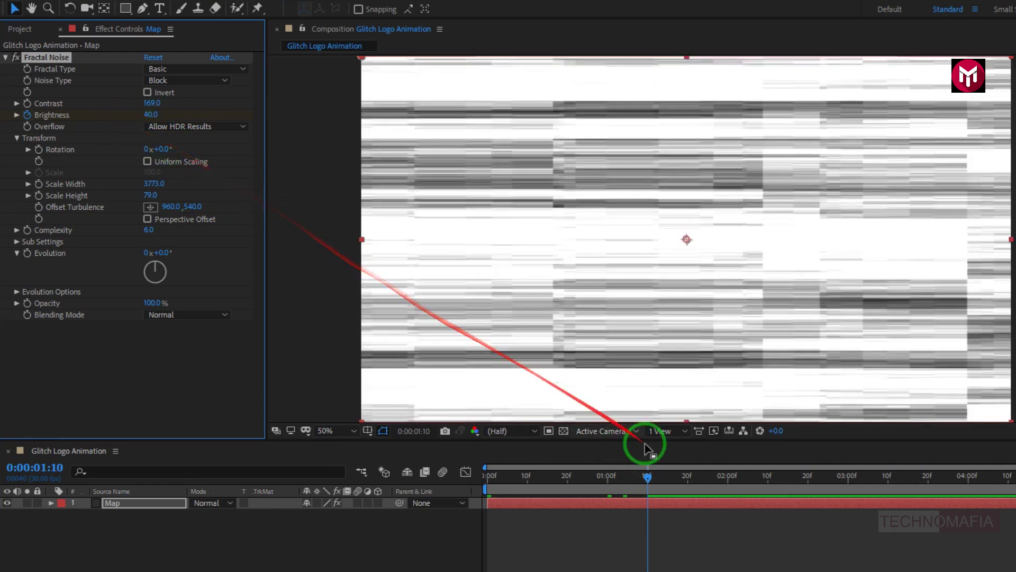
Step: Add a Fractal Noise brightness keyframe of -20 at 0:00:01:15
{"action": "left_click", "coordinate": [668, 477]}
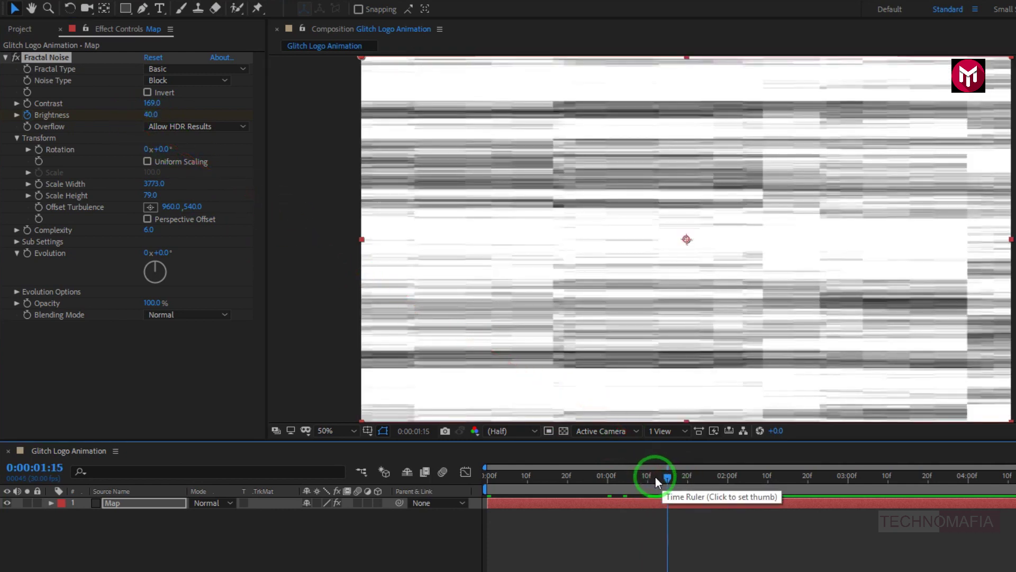
{"action": "left_click", "coordinate": [153, 113]}
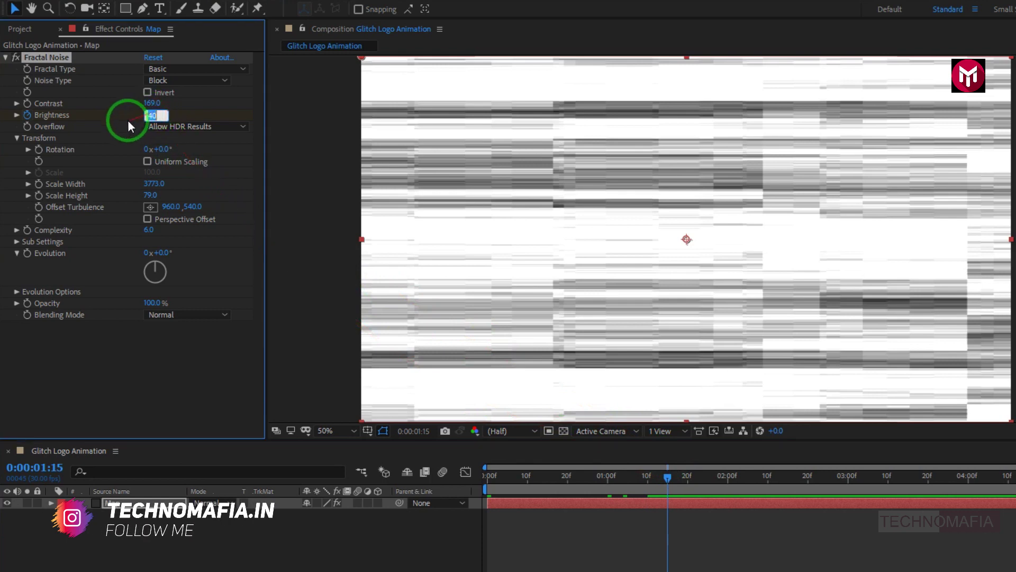
{"action": "type", "text": "-20"}
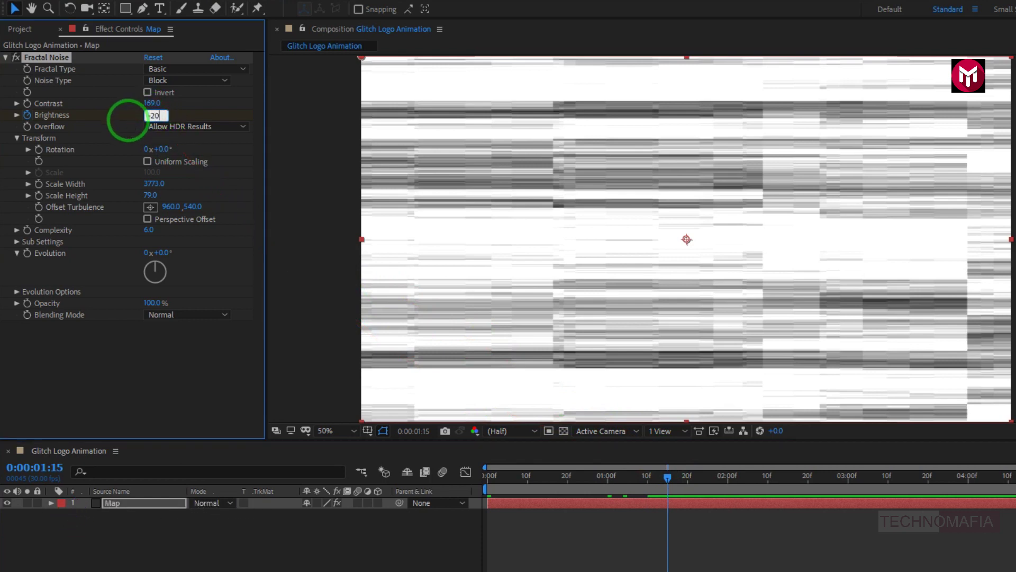
{"action": "key", "text": "Return"}
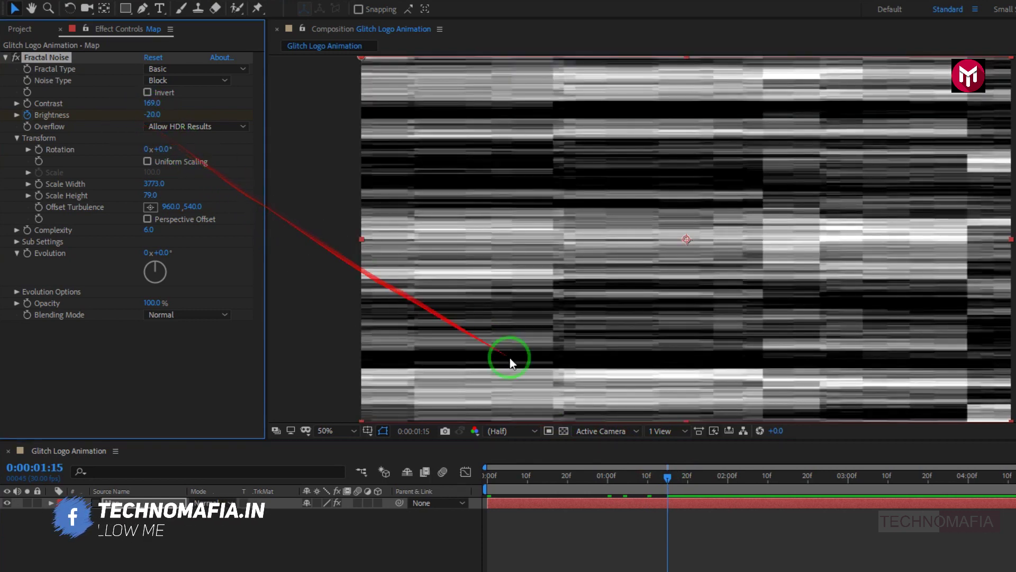
Step: Add a Fractal Noise brightness keyframe of -40 at 0:00:01:22
{"action": "left_click", "coordinate": [696, 476]}
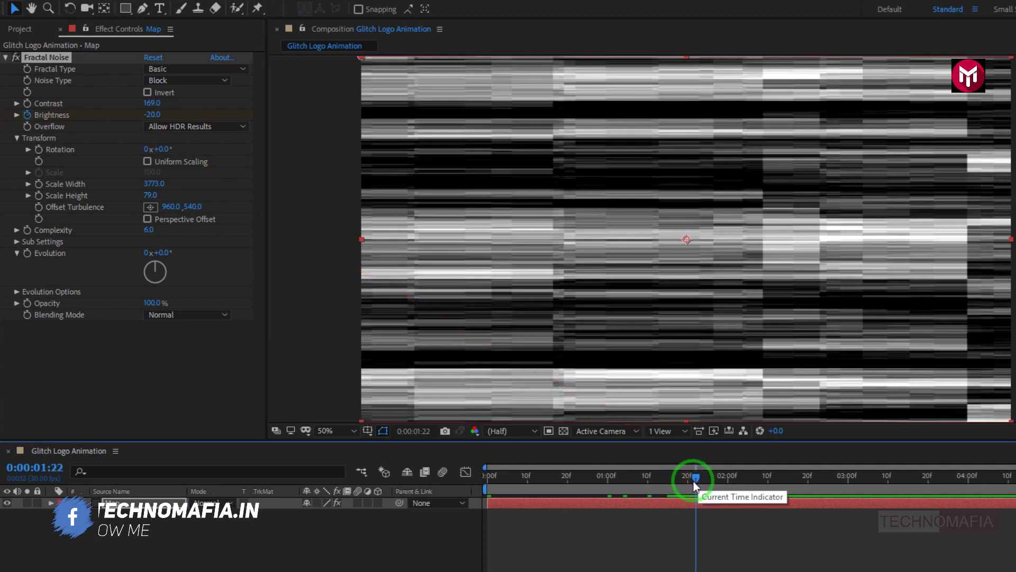
{"action": "left_click", "coordinate": [153, 115]}
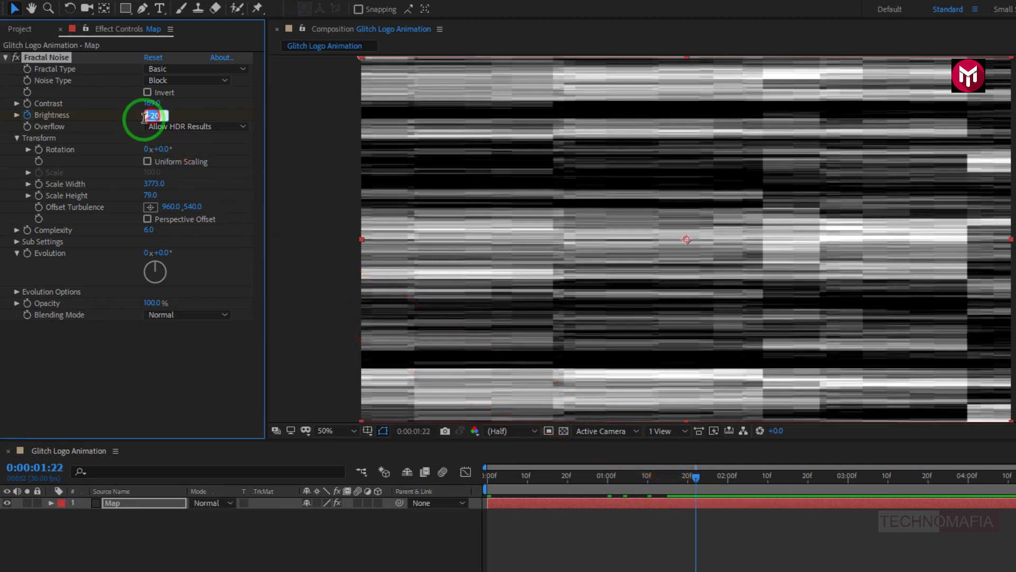
{"action": "type", "text": "-40"}
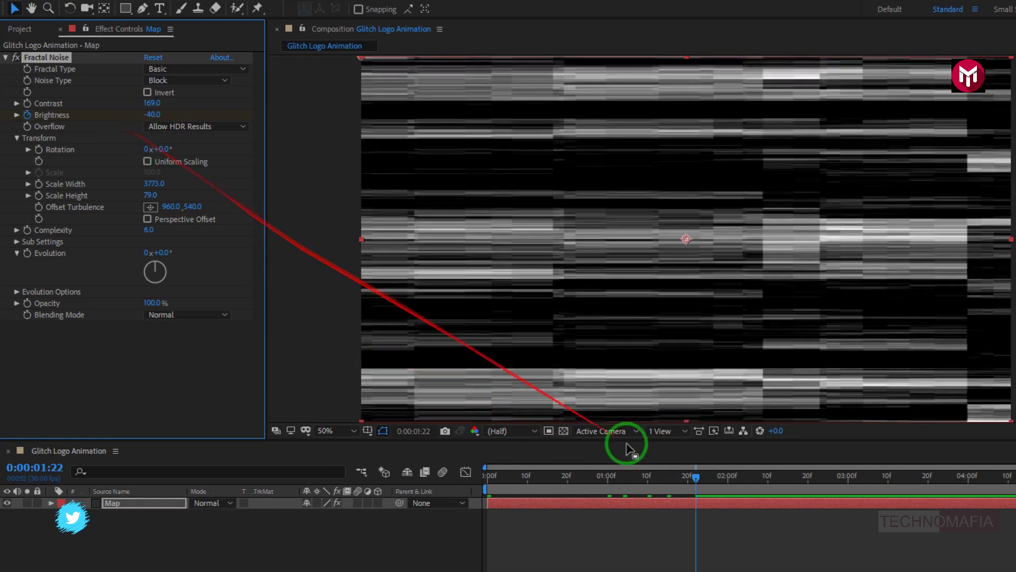
Step: Add a Fractal Noise brightness keyframe of 140 at 0:00:01:28
{"action": "left_click", "coordinate": [717, 484]}
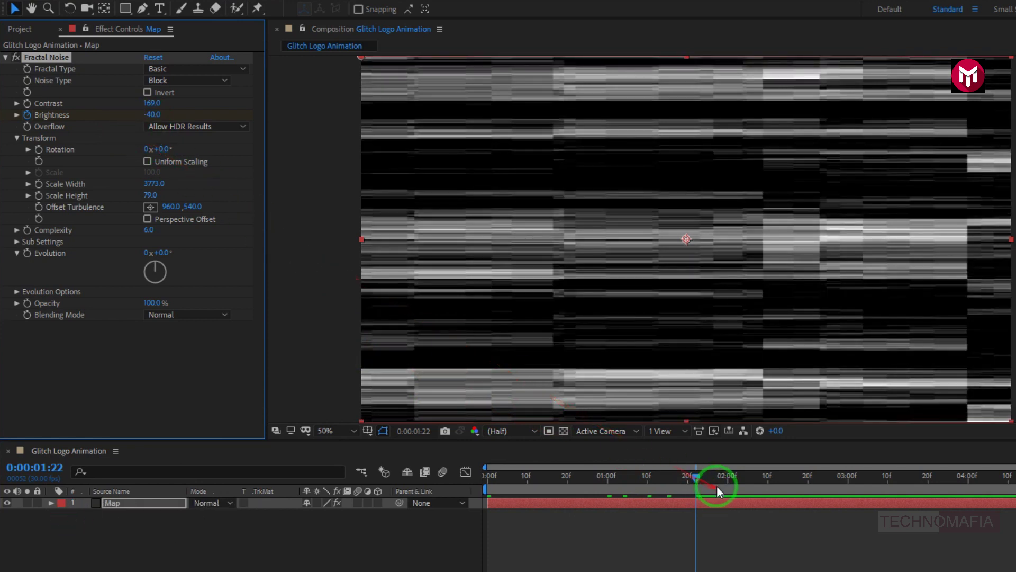
{"action": "left_click", "coordinate": [717, 478]}
{"action": "left_click_drag", "start_coordinate": [719, 477], "coordinate": [720, 477]}
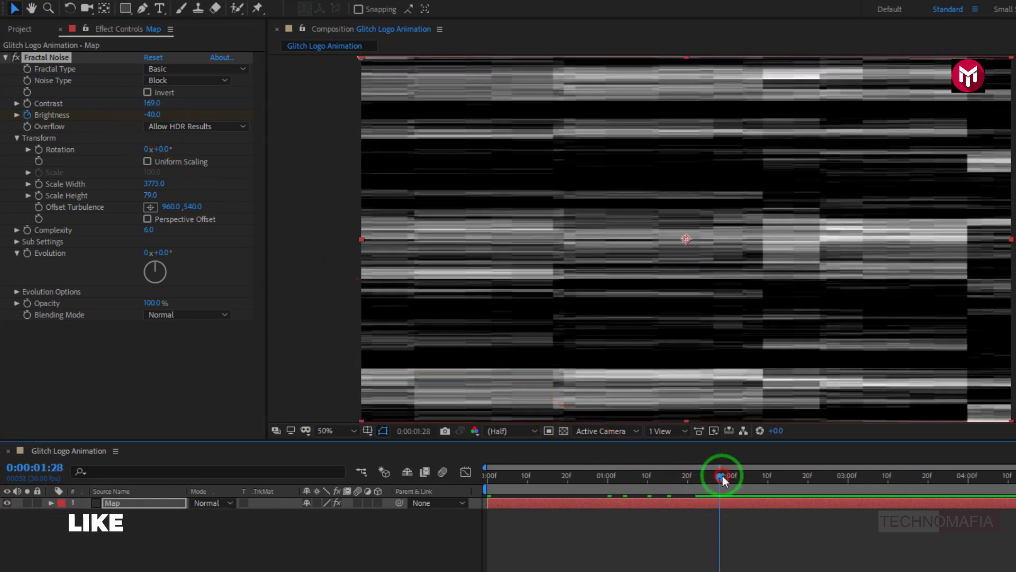
{"action": "left_click", "coordinate": [158, 114]}
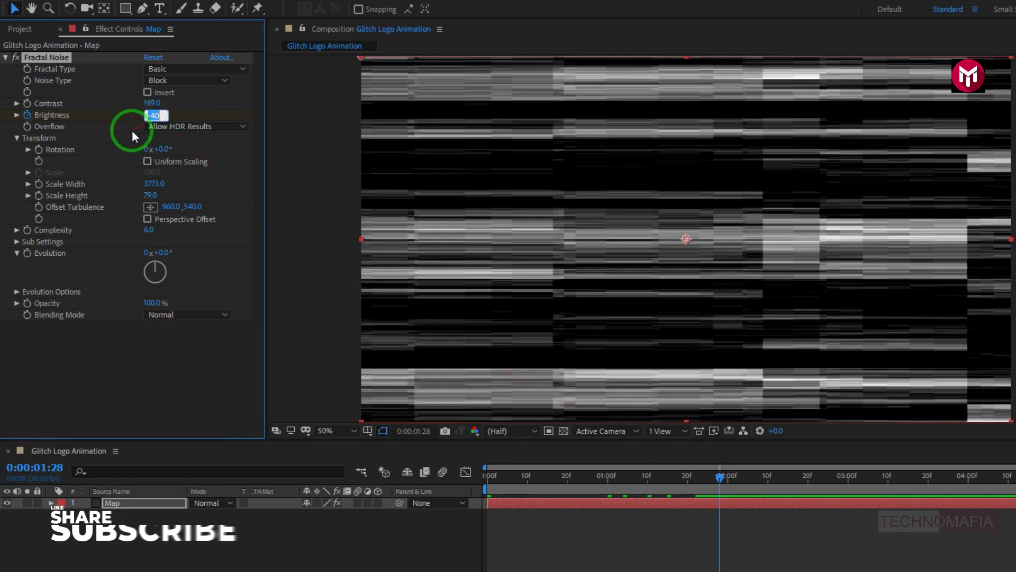
{"action": "type", "text": "14"}
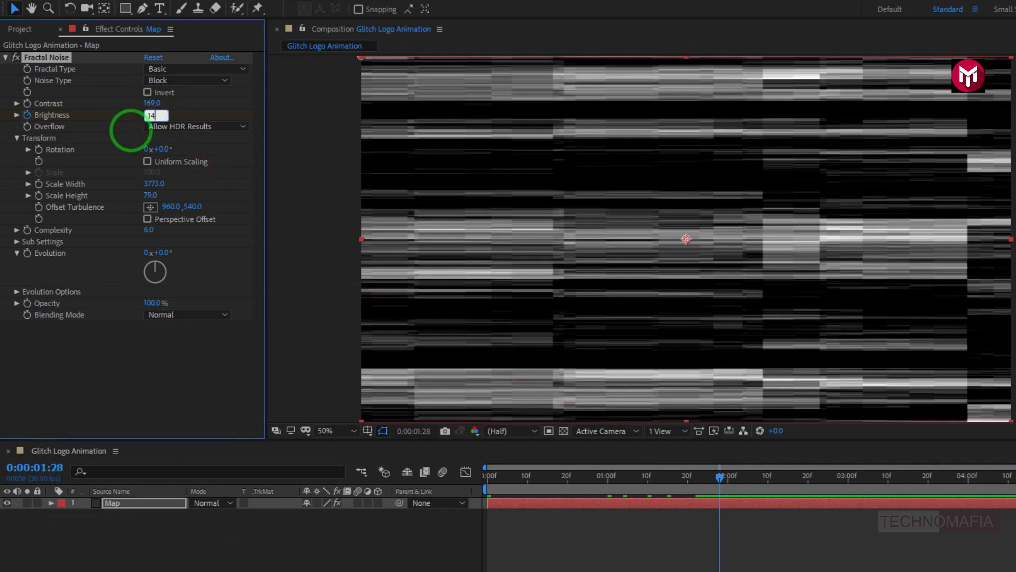
{"action": "type", "text": "0"}
{"action": "key", "text": "Return"}
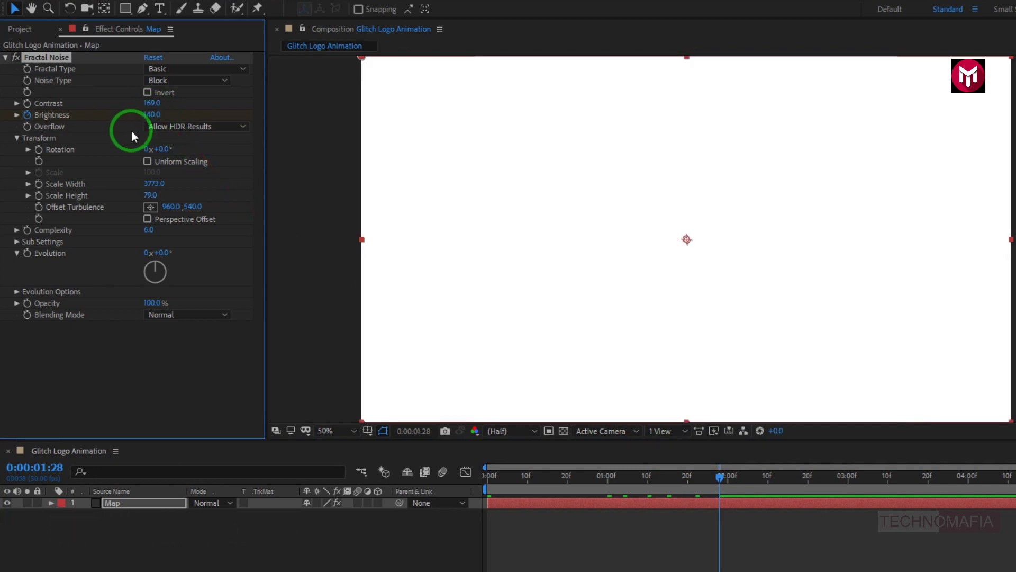
Step: Add Fractal Noise brightness keyframes of 200 at 0:00:02:08 and -50 at 0:00:02:15
{"action": "left_click", "coordinate": [758, 478]}
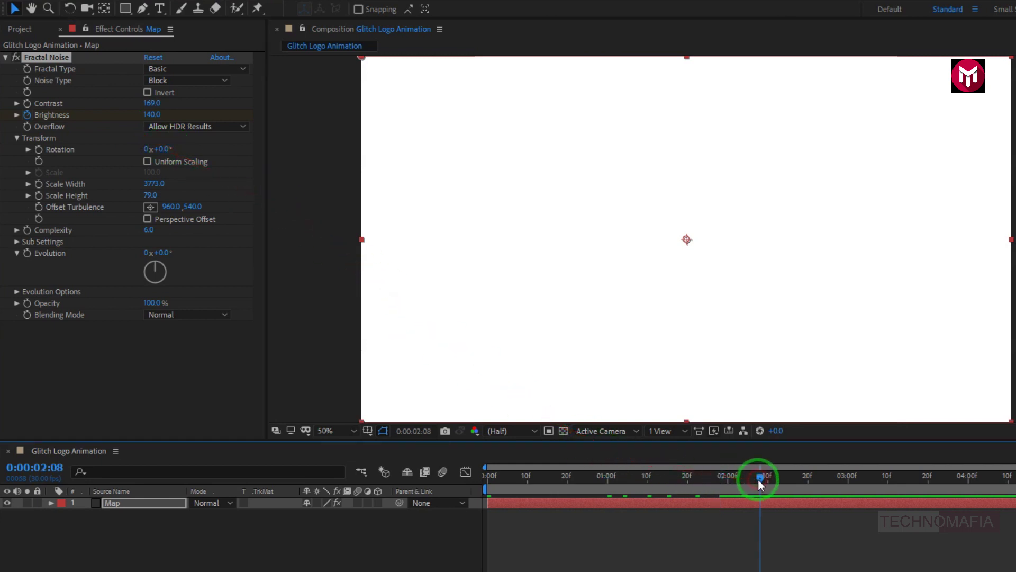
{"action": "left_click", "coordinate": [152, 115]}
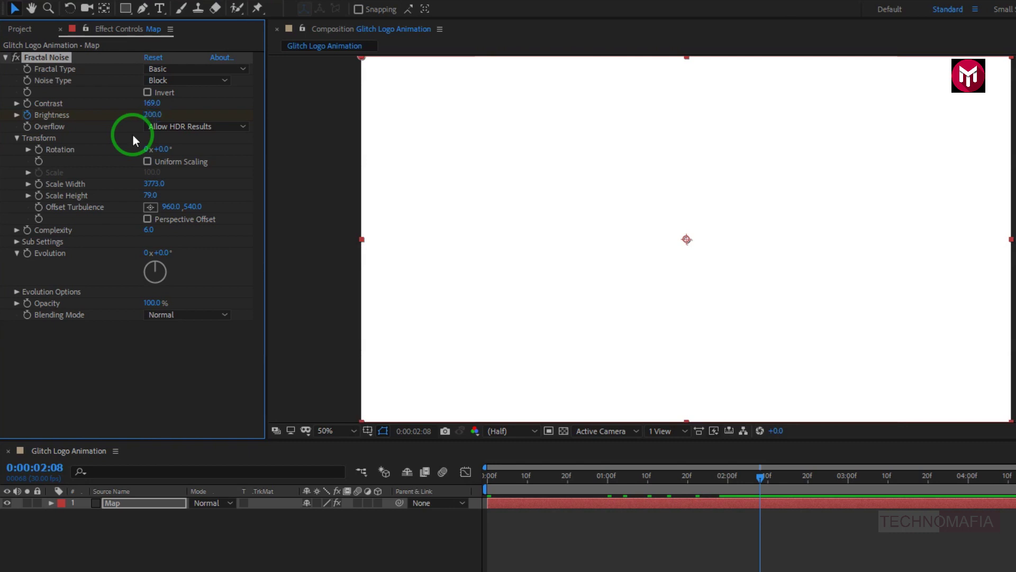
{"action": "left_click", "coordinate": [792, 479]}
{"action": "left_click_drag", "start_coordinate": [792, 480], "coordinate": [789, 480]}
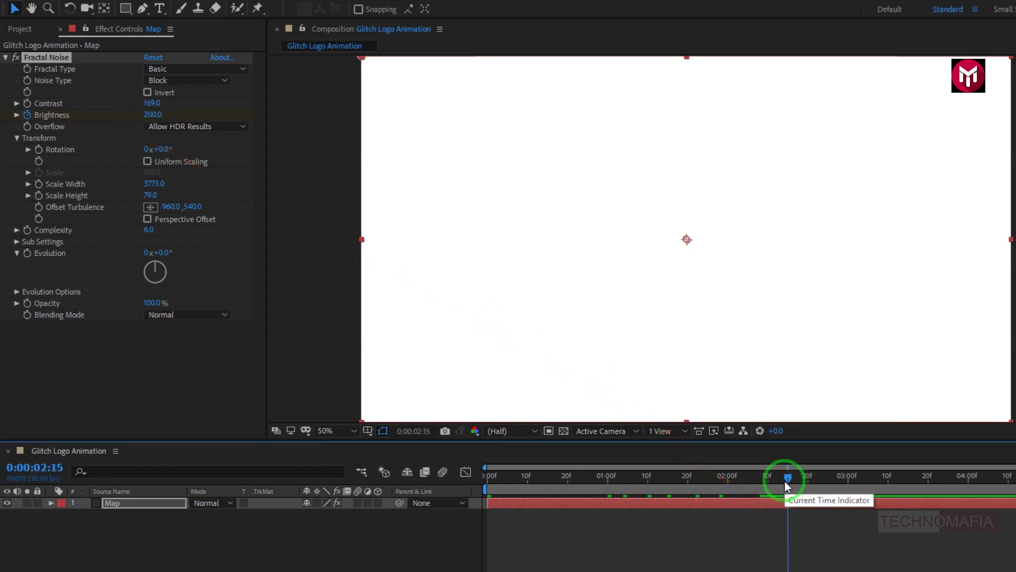
{"action": "left_click", "coordinate": [153, 115]}
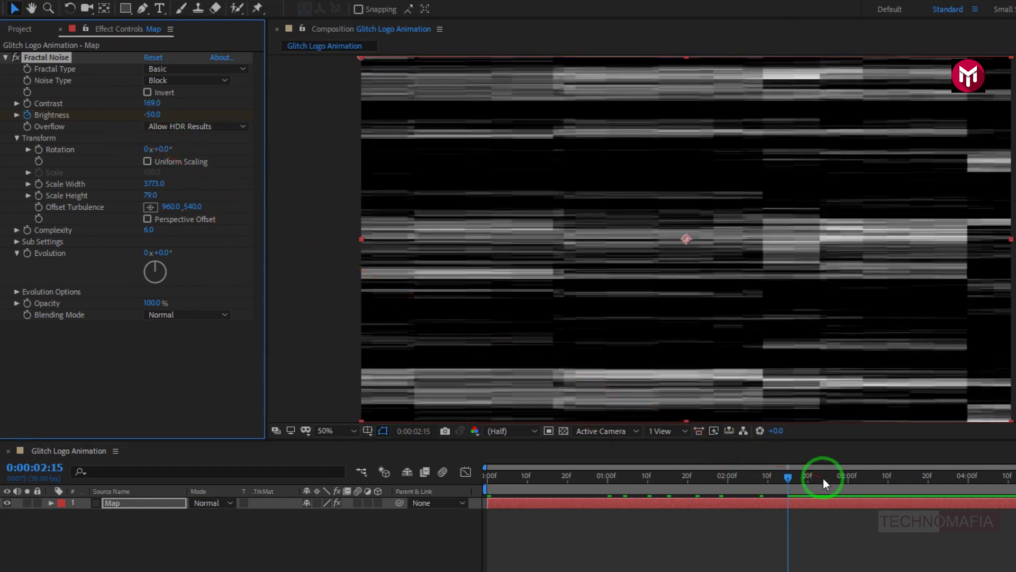
Step: Add a Fractal Noise brightness keyframe of 200 at 0:00:02:22
{"action": "left_click_drag", "start_coordinate": [823, 478], "coordinate": [817, 482]}
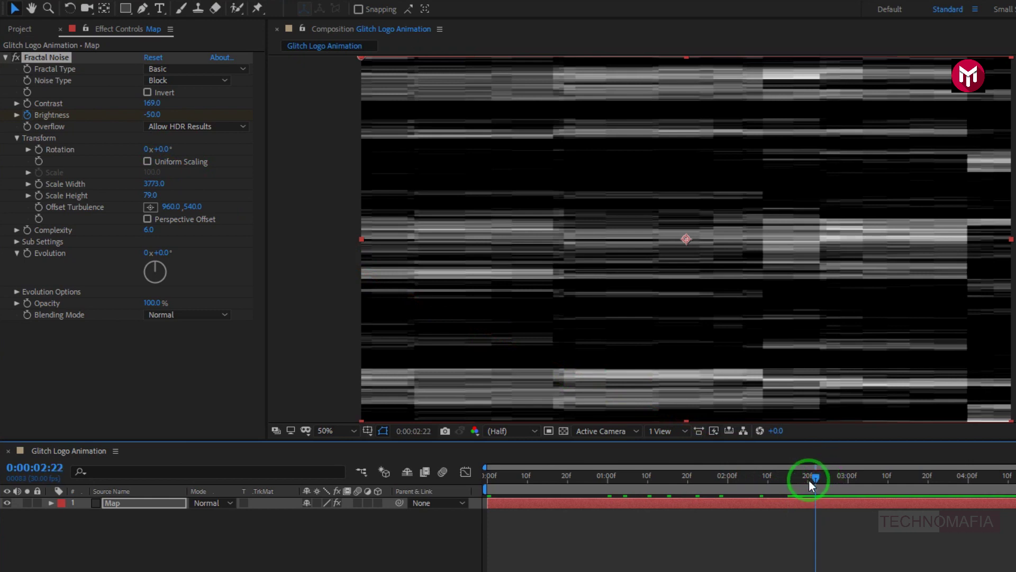
{"action": "left_click", "coordinate": [157, 125]}
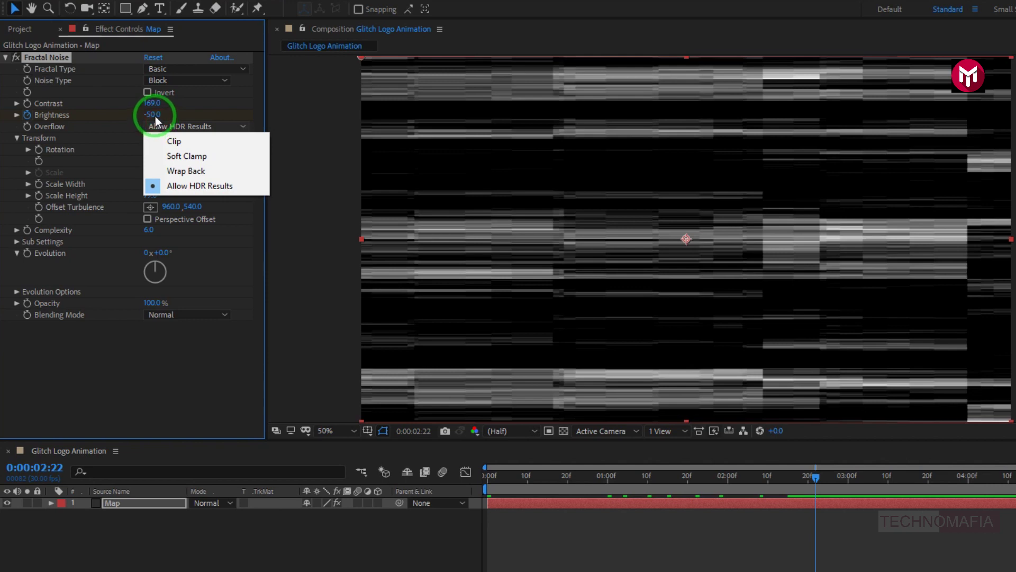
{"action": "left_click", "coordinate": [154, 115]}
{"action": "left_click", "coordinate": [155, 114]}
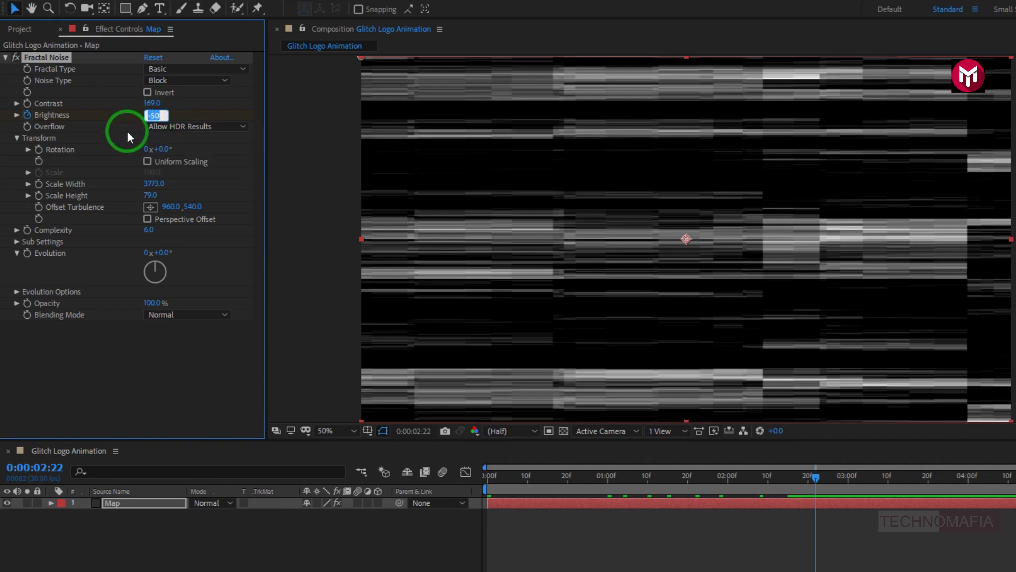
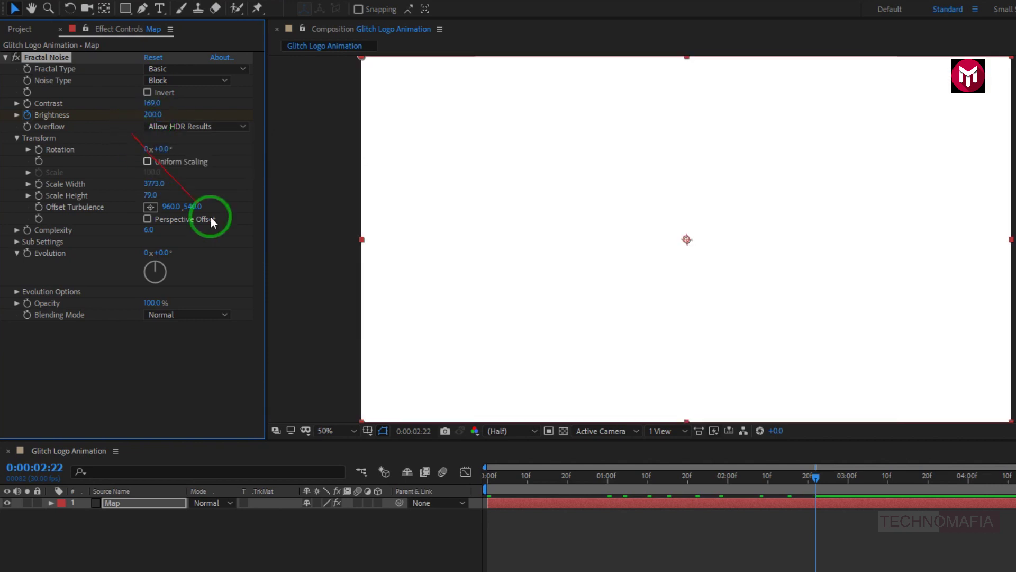
Step: Preview the brightness animation of the Map layer from the first frame
{"action": "left_click", "coordinate": [487, 476]}
{"action": "key", "text": "space"}
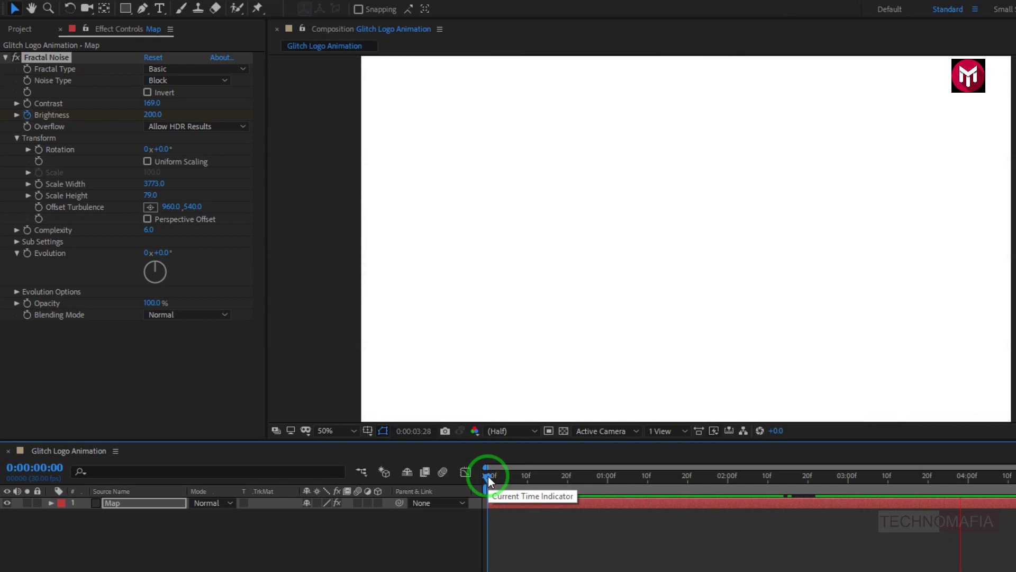
{"action": "key", "text": "u"}
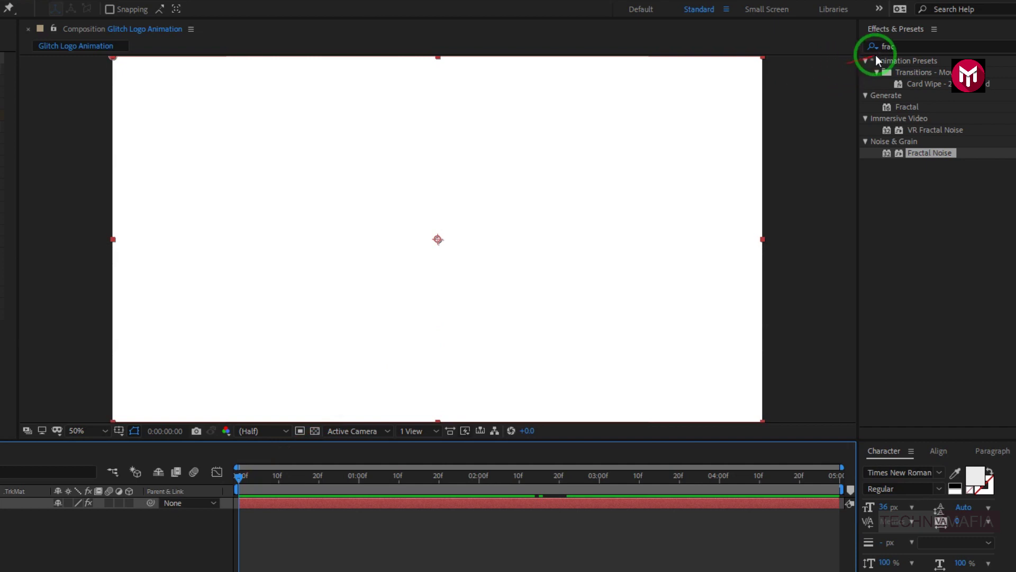
Step: Find the Fast Blur (Legacy) effect and apply it to the Map layer
{"action": "left_click", "coordinate": [895, 46]}
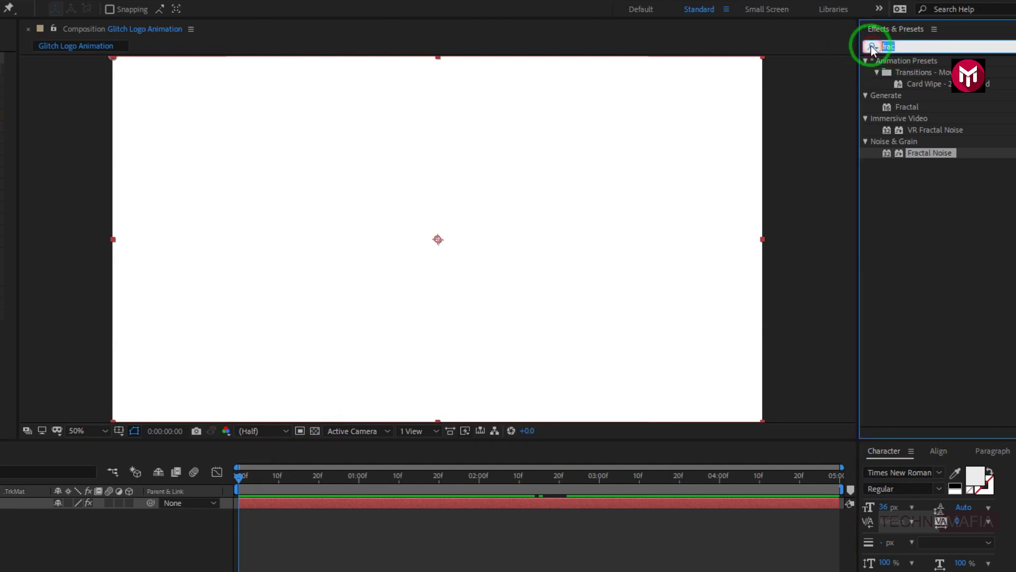
{"action": "type", "text": "fast"}
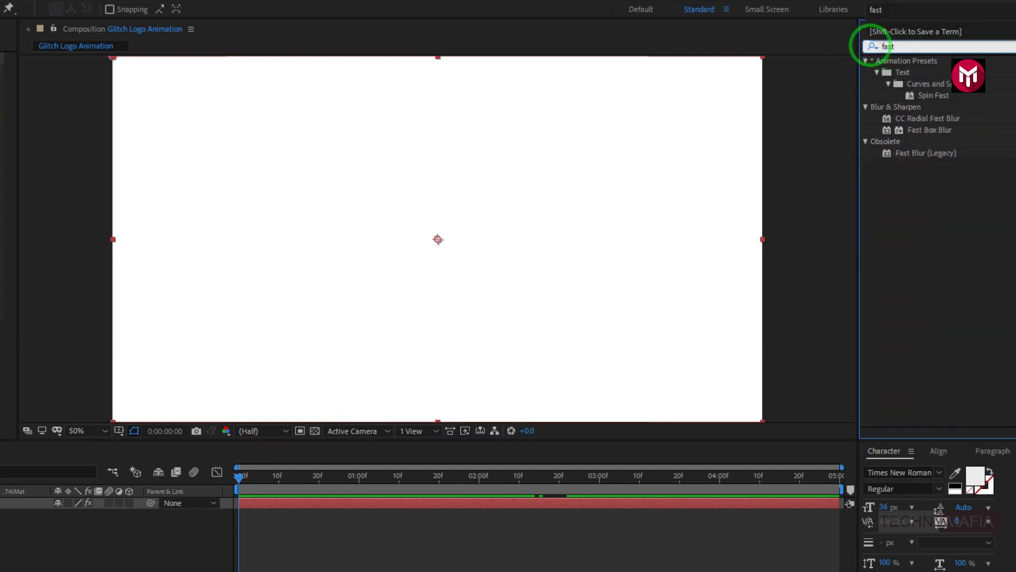
{"action": "double_click", "coordinate": [913, 154]}
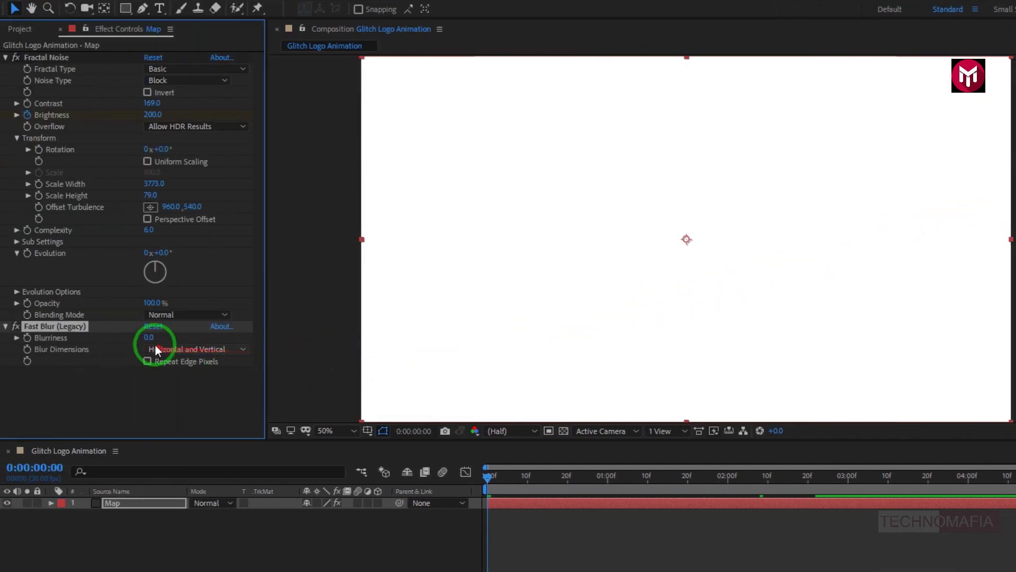
Step: Set the Fast Blur's blurriness to 50 and its blur dimensions to Horizontal, with Repeat Edge Pixels enabled
{"action": "left_click", "coordinate": [152, 338]}
{"action": "left_click_drag", "start_coordinate": [152, 338], "coordinate": [185, 339]}
{"action": "left_click_drag", "start_coordinate": [492, 468], "coordinate": [690, 481]}
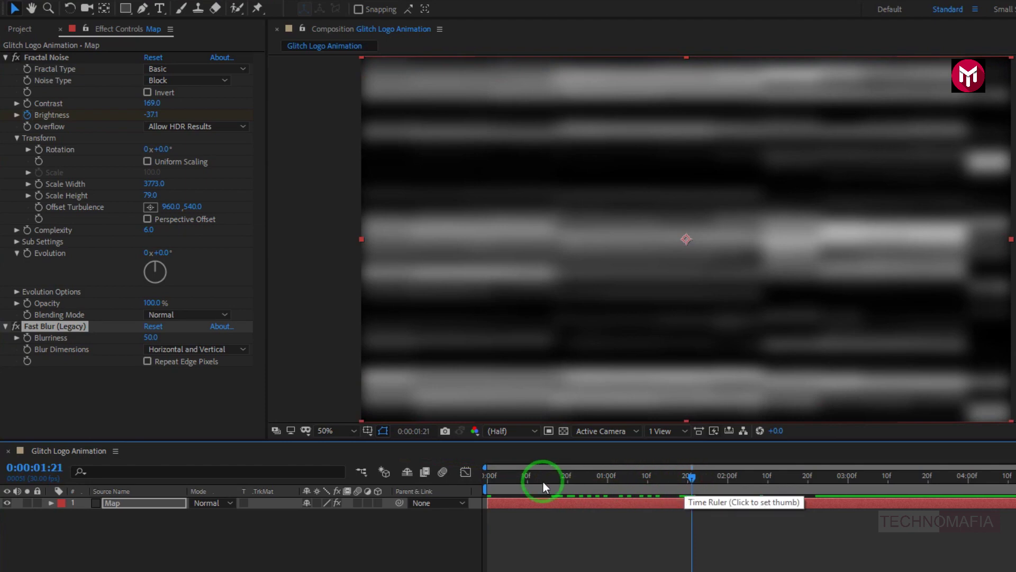
{"action": "left_click", "coordinate": [193, 350]}
{"action": "left_click", "coordinate": [192, 376]}
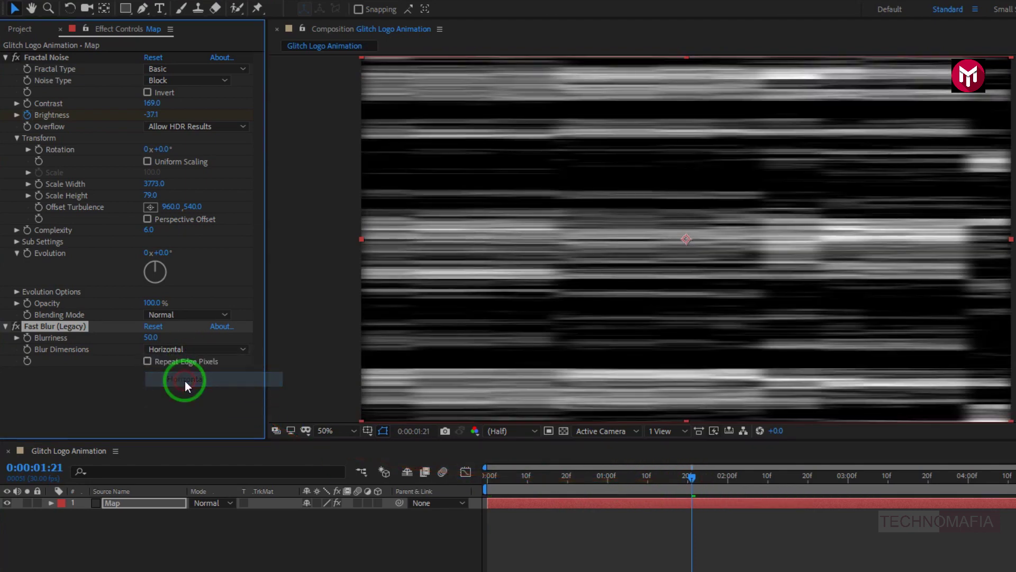
{"action": "left_click", "coordinate": [148, 362]}
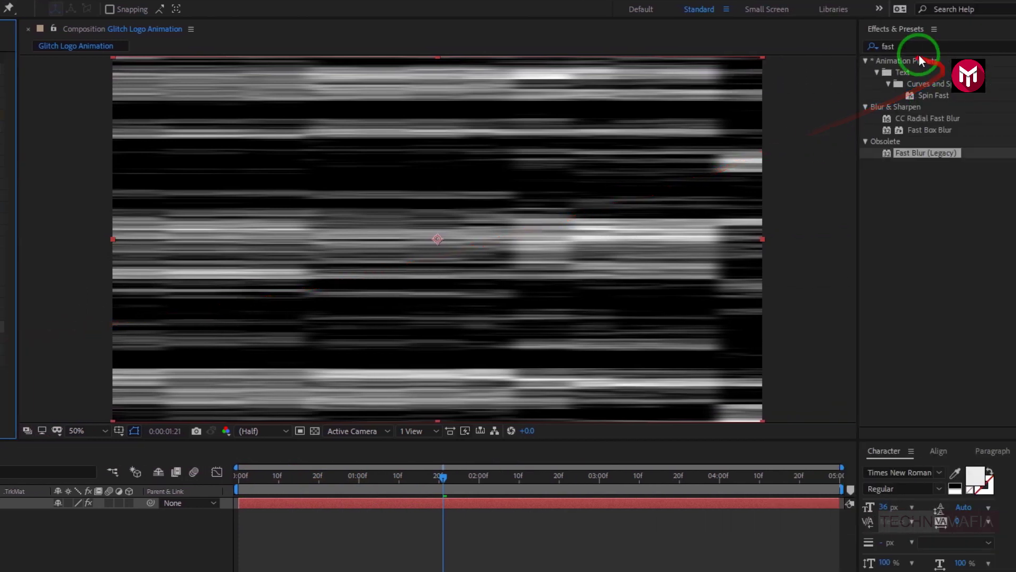
Step: Apply Turbulent Displace to the Map layer with an amount of -70 and a size of 9
{"action": "left_click", "coordinate": [905, 45]}
{"action": "double_click", "coordinate": [885, 46]}
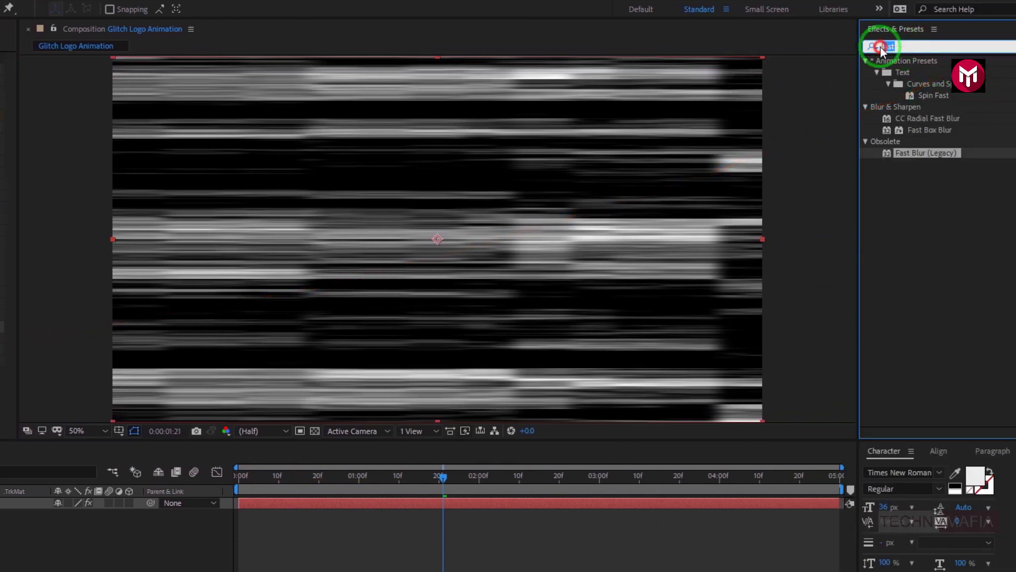
{"action": "type", "text": "tur"}
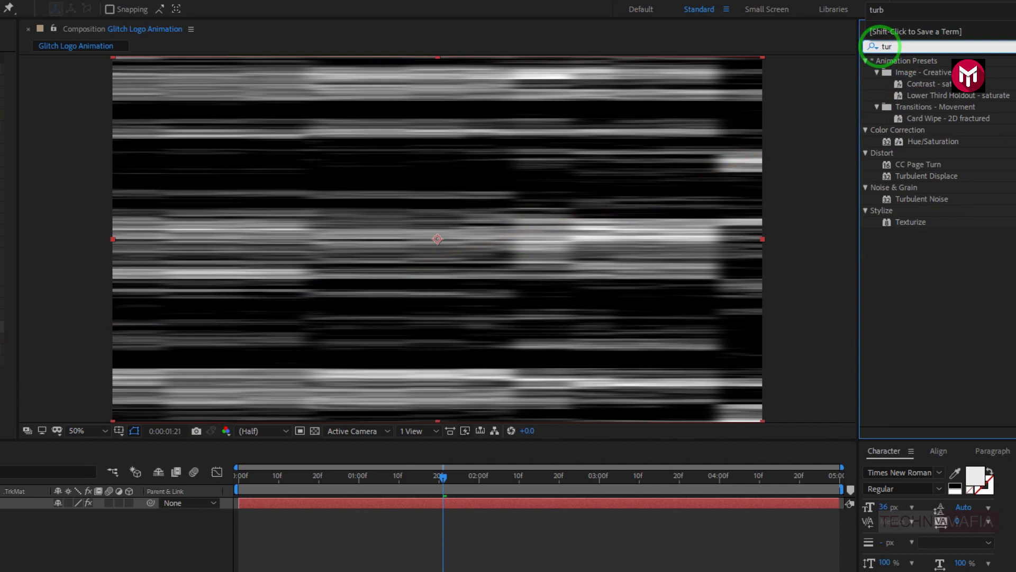
{"action": "double_click", "coordinate": [941, 176]}
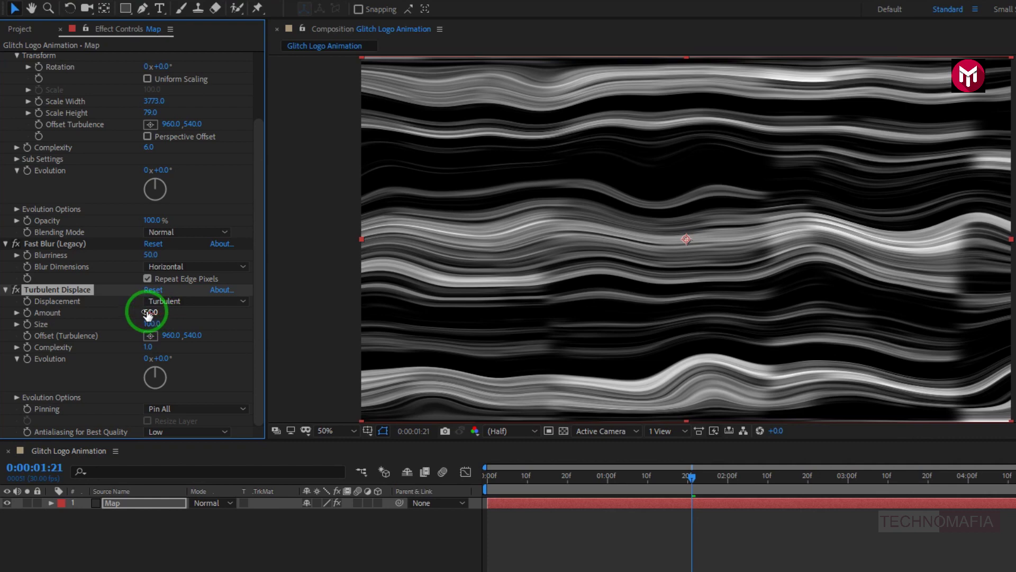
{"action": "left_click_drag", "start_coordinate": [148, 313], "coordinate": [57, 327]}
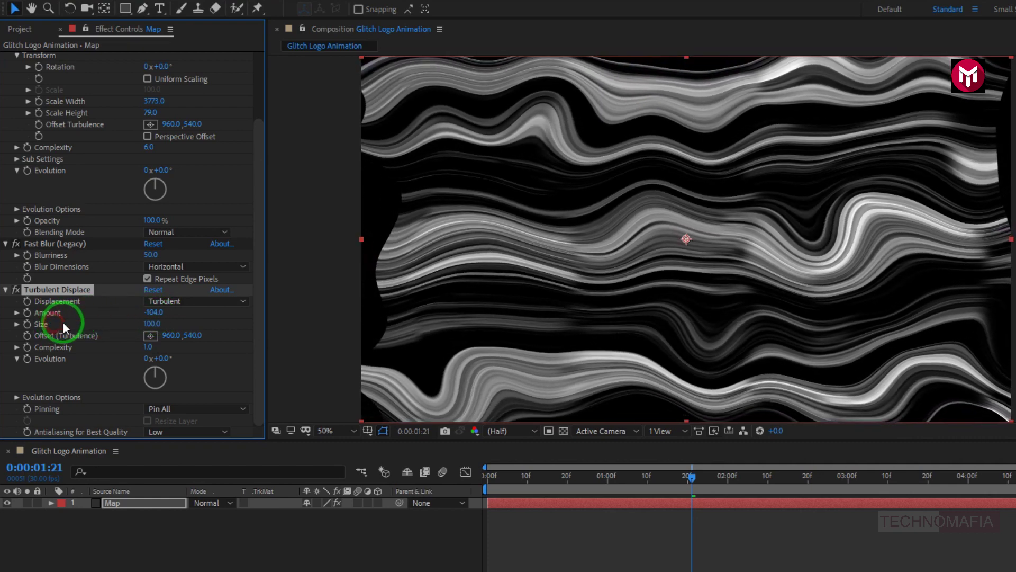
{"action": "mouse_move", "coordinate": [147, 313]}
{"action": "left_mouse_down"}
{"action": "mouse_move", "coordinate": [174, 315]}
{"action": "mouse_move", "coordinate": [97, 334]}
{"action": "left_mouse_up"}
Step: Reveal the Map layer's rotation property and set it to -10 degrees
{"action": "key", "text": "r"}
{"action": "left_click", "coordinate": [129, 501]}
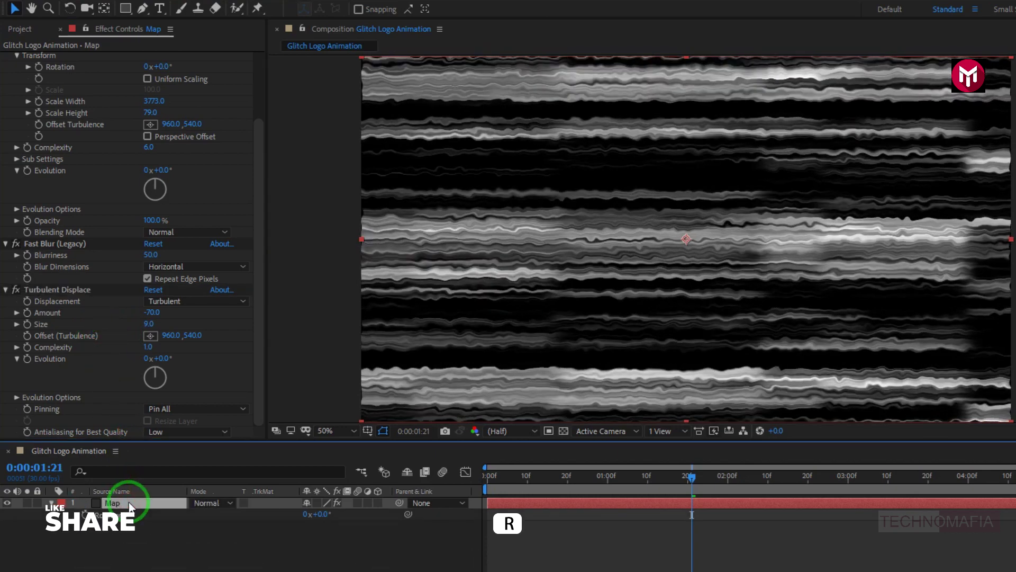
{"action": "left_click", "coordinate": [322, 514]}
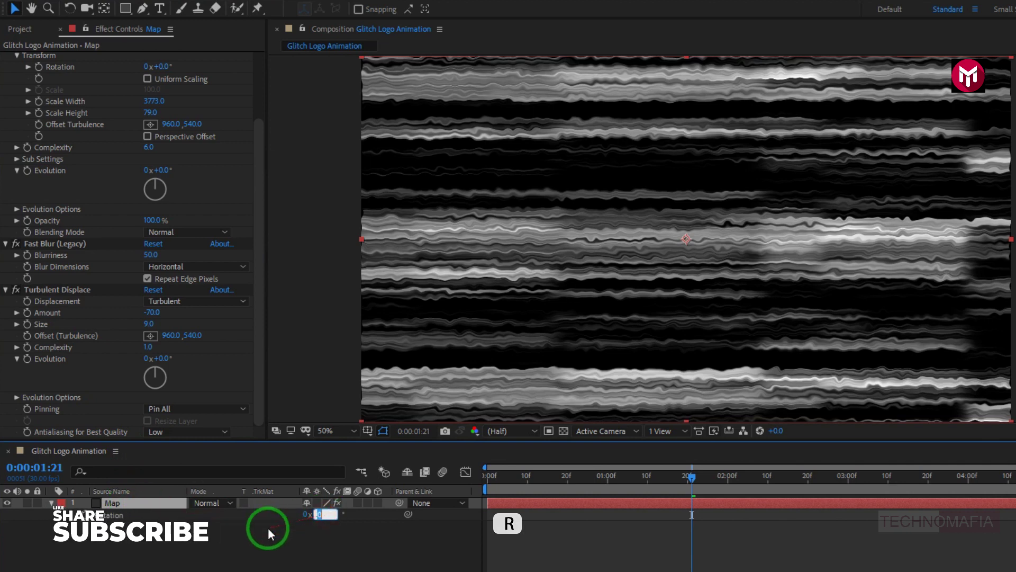
{"action": "type", "text": "-10"}
{"action": "key", "text": "Return"}
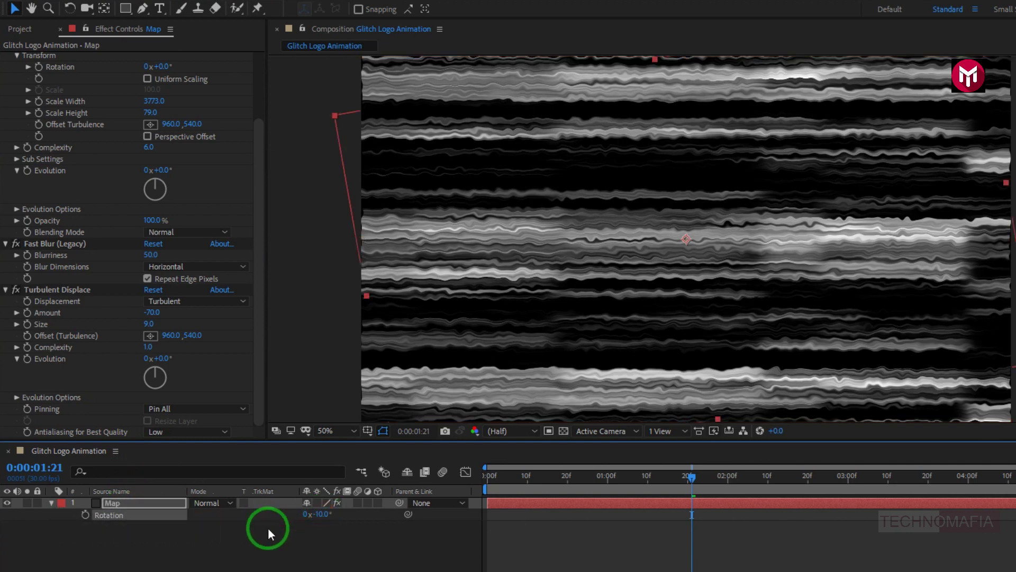
Step: Scale the Map layer to 137% and bring the playhead back to the start of the composition
{"action": "key", "text": "s"}
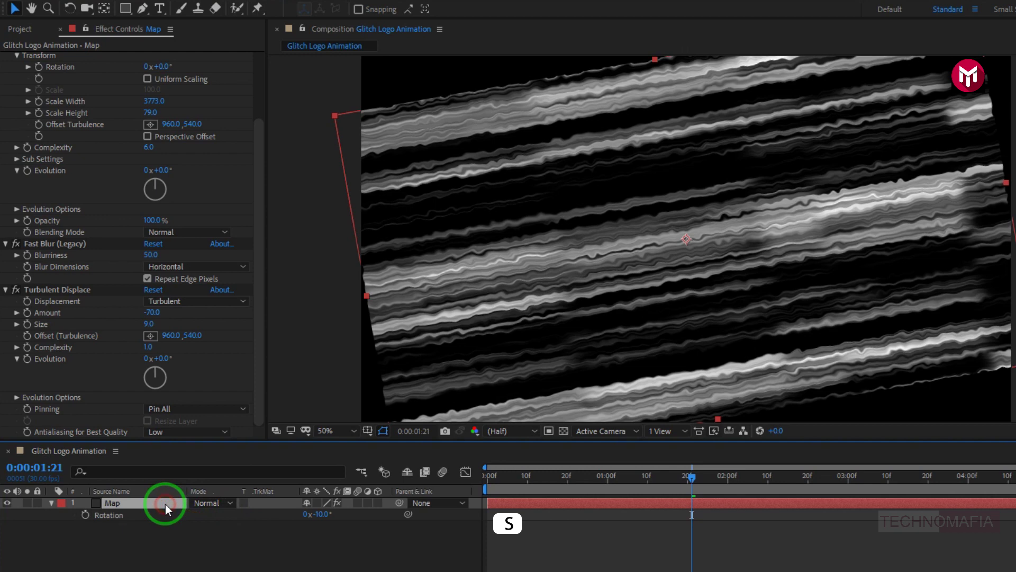
{"action": "left_click", "coordinate": [343, 514]}
{"action": "left_click_drag", "start_coordinate": [343, 518], "coordinate": [369, 520]}
{"action": "left_click", "coordinate": [488, 478]}
{"action": "left_click_drag", "start_coordinate": [488, 481], "coordinate": [486, 479]}
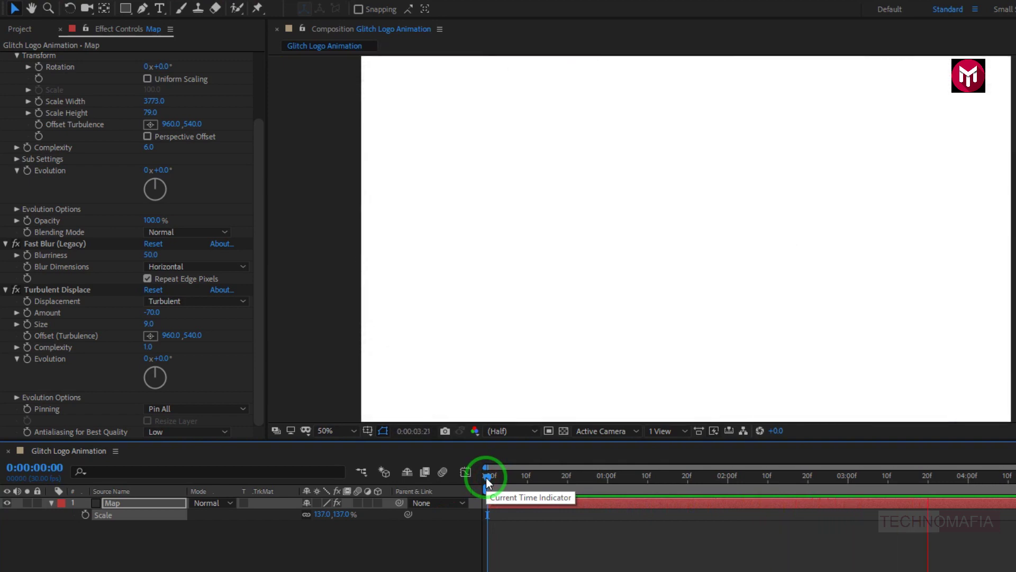
{"action": "left_click", "coordinate": [488, 483]}
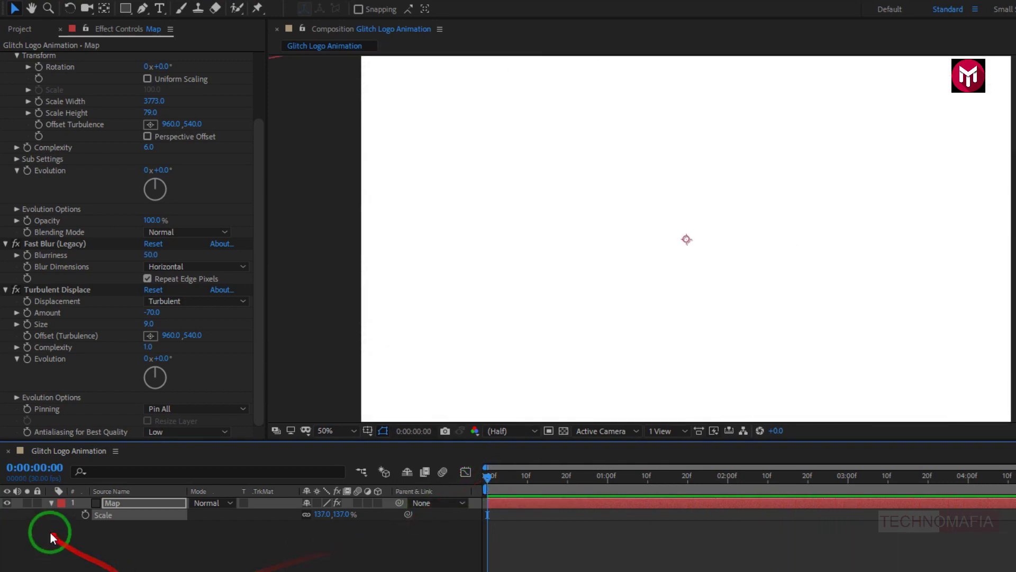
Step: Pre-compose the Map layer as "Displacement Map", moving all attributes into the new composition
{"action": "left_click", "coordinate": [52, 503]}
{"action": "right_click", "coordinate": [110, 502]}
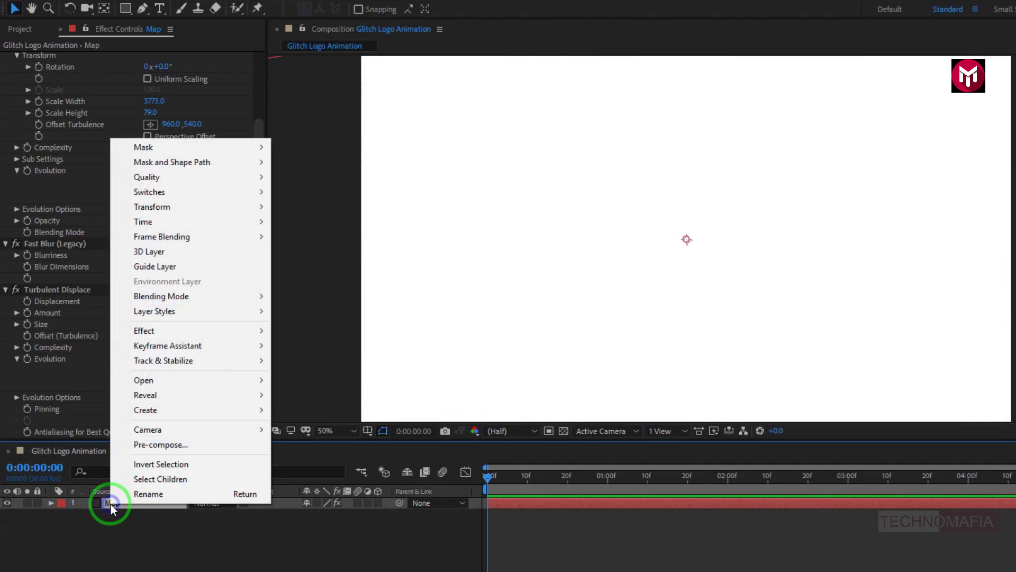
{"action": "left_click", "coordinate": [136, 446]}
{"action": "type", "text": "Displacement Map"}
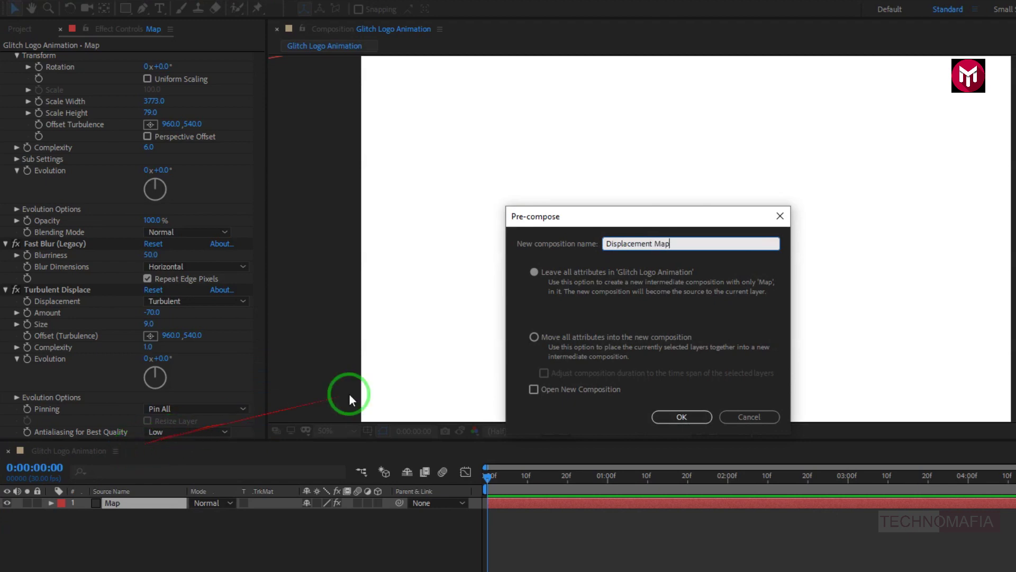
{"action": "left_click", "coordinate": [534, 336]}
{"action": "left_click", "coordinate": [678, 416]}
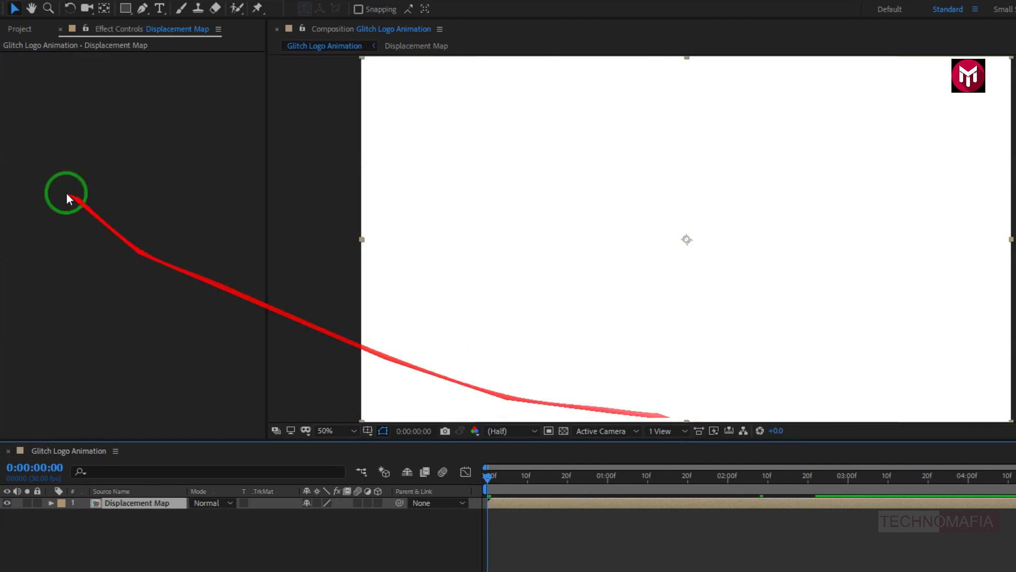
Step: Add Logo.png above the Displacement Map layer and hide the Displacement Map layer
{"action": "left_click", "coordinate": [21, 29]}
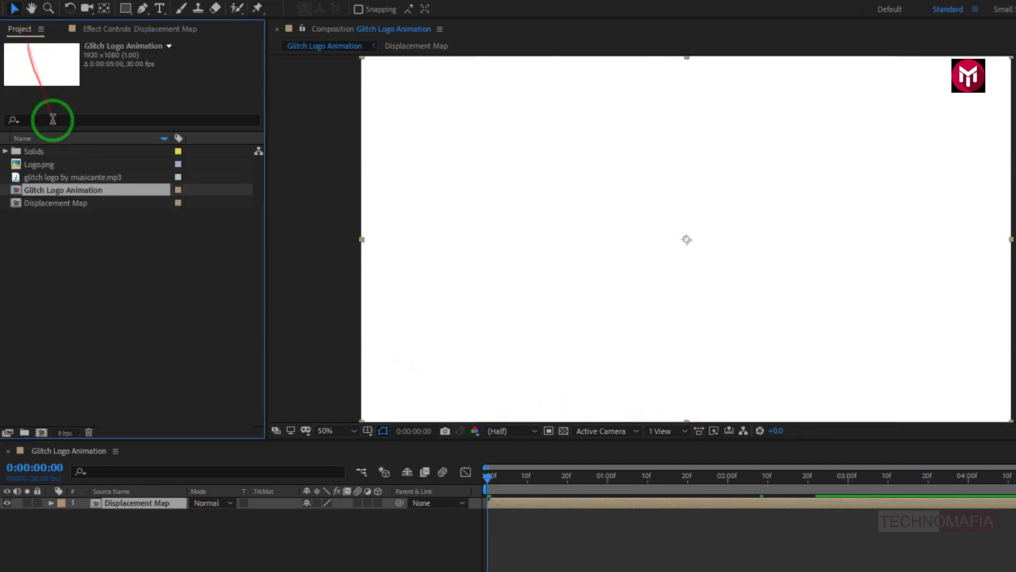
{"action": "left_click_drag", "start_coordinate": [40, 165], "coordinate": [142, 500]}
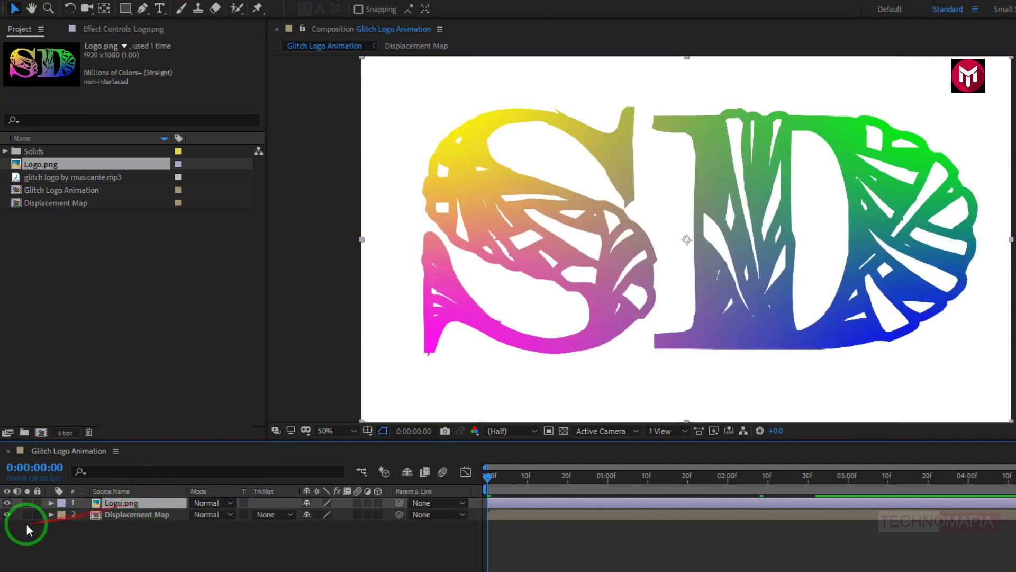
{"action": "left_click", "coordinate": [7, 514]}
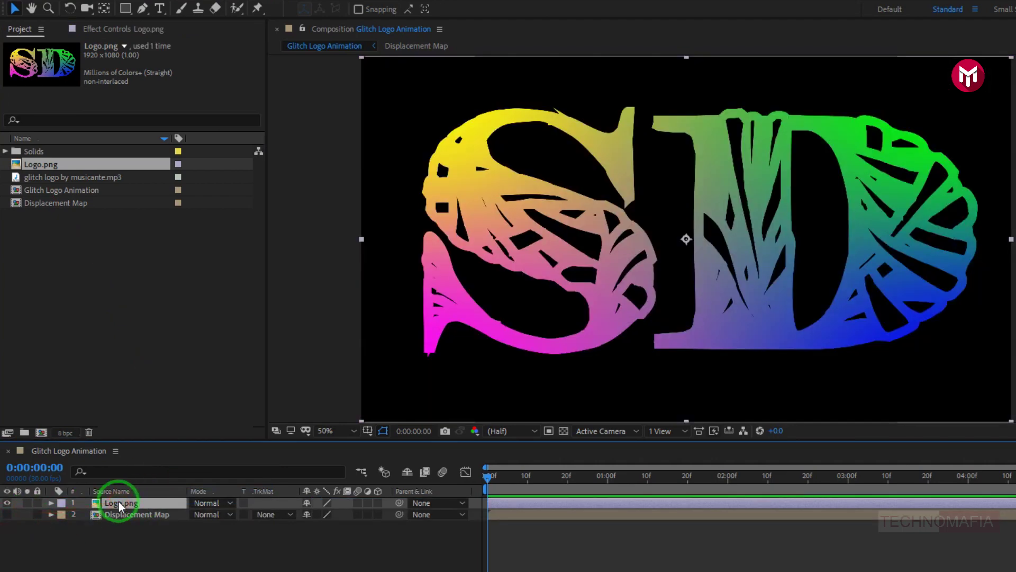
Step: Scale the Logo.png layer to 29% and pre-compose it as "Logo" with all attributes moved into the new composition
{"action": "key", "text": "s"}
{"action": "left_click_drag", "start_coordinate": [319, 511], "coordinate": [285, 522]}
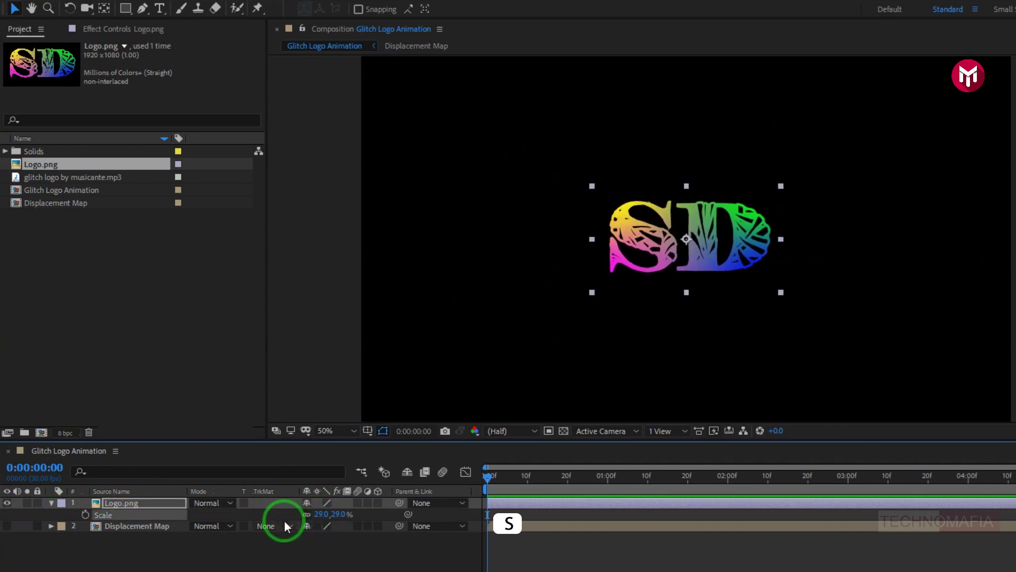
{"action": "left_click", "coordinate": [52, 503]}
{"action": "right_click", "coordinate": [119, 506]}
{"action": "left_click", "coordinate": [148, 446]}
{"action": "type", "text": "Logo"}
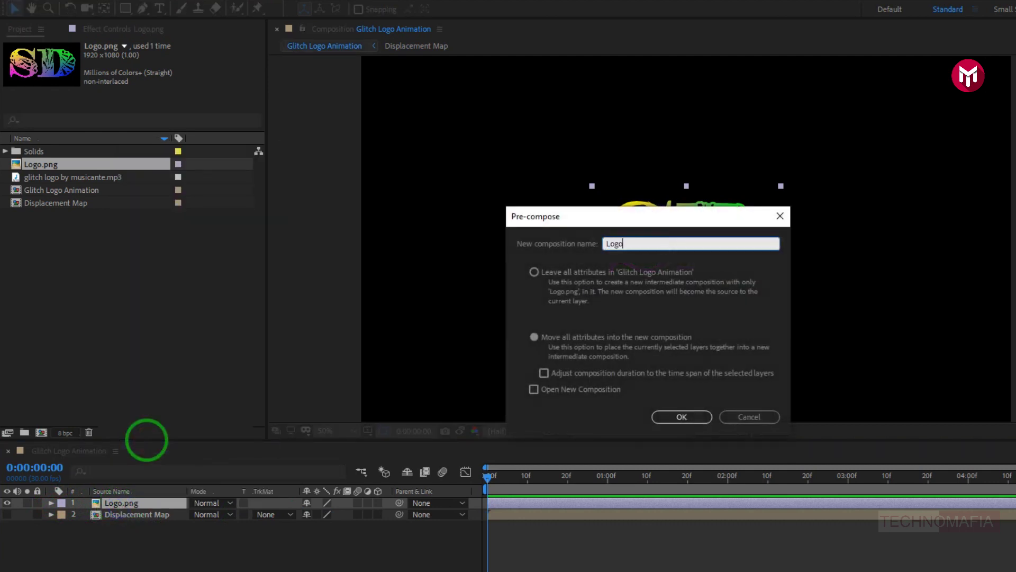
{"action": "left_click", "coordinate": [669, 415]}
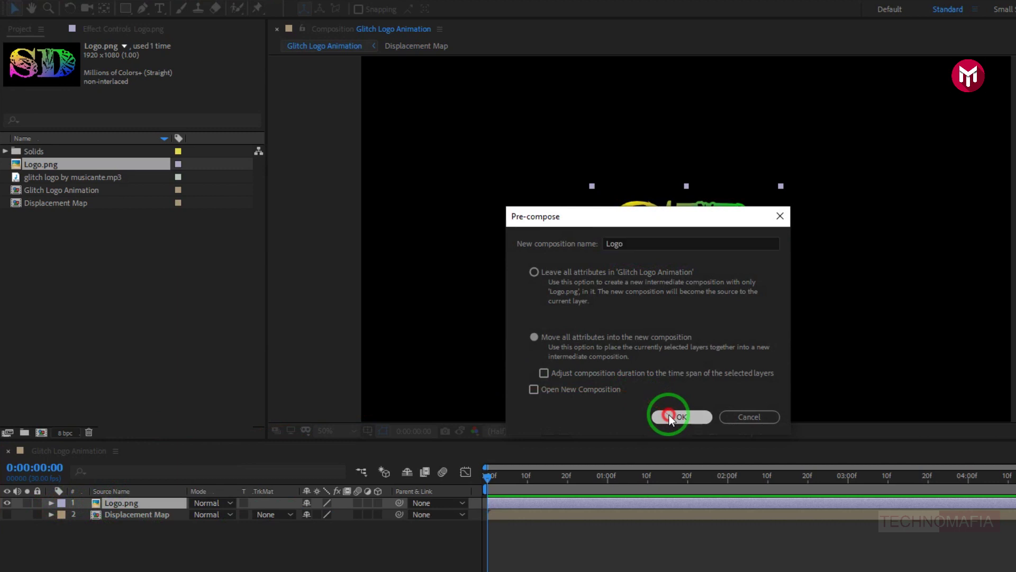
Step: Find the Set Matte effect and apply it to the Logo layer
{"action": "left_click", "coordinate": [153, 501]}
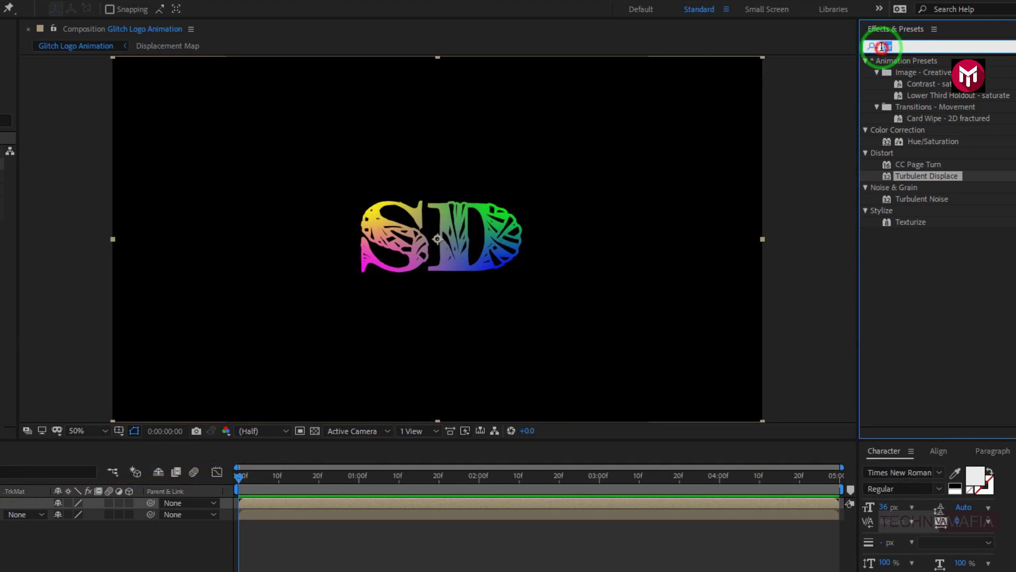
{"action": "left_click", "coordinate": [875, 47]}
{"action": "type", "text": "set"}
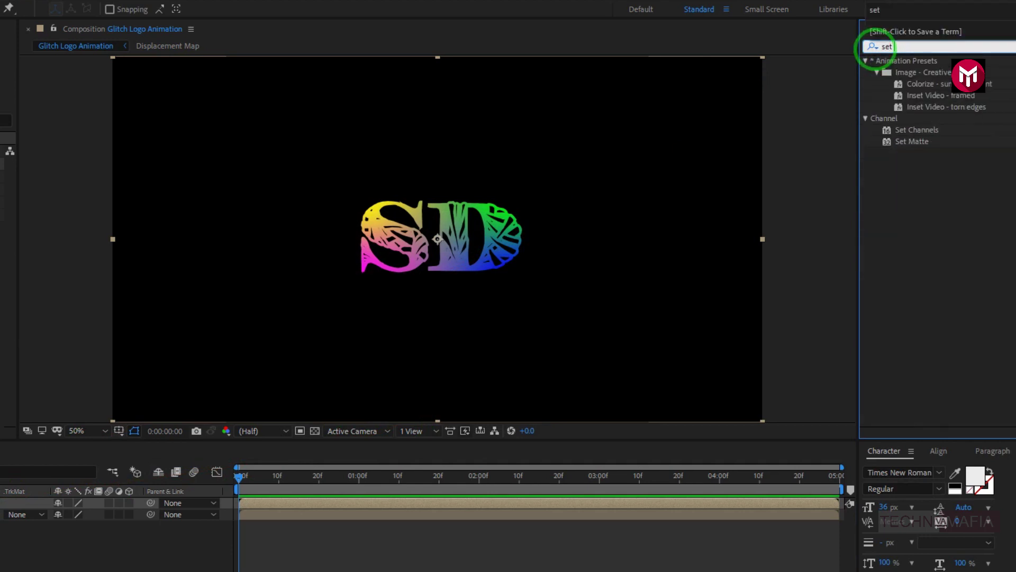
{"action": "double_click", "coordinate": [901, 142]}
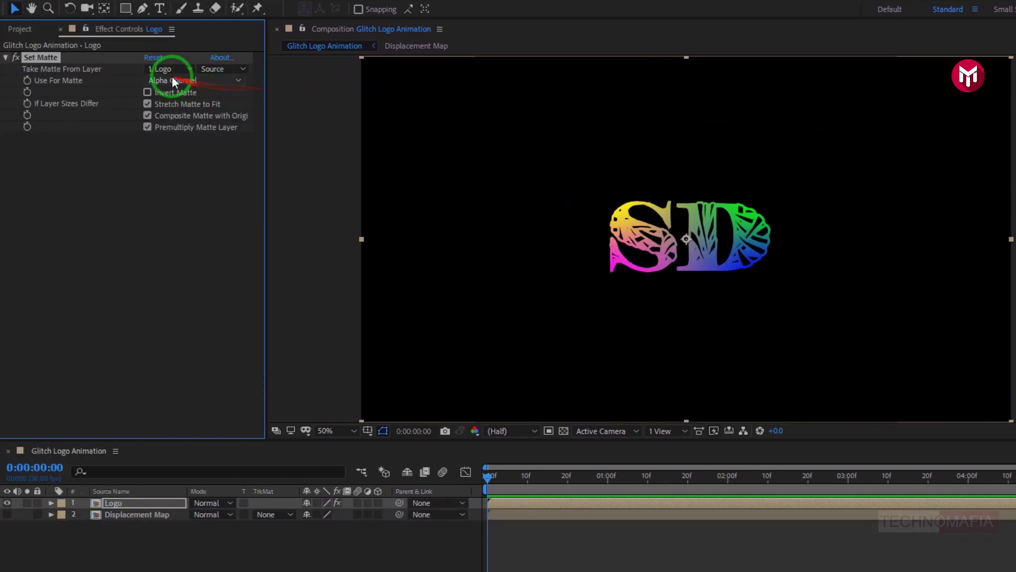
Step: Take the Set Matte's matte from the Displacement Map layer using Lightness, and preview the composition at 0:00:01:03
{"action": "left_click", "coordinate": [171, 70]}
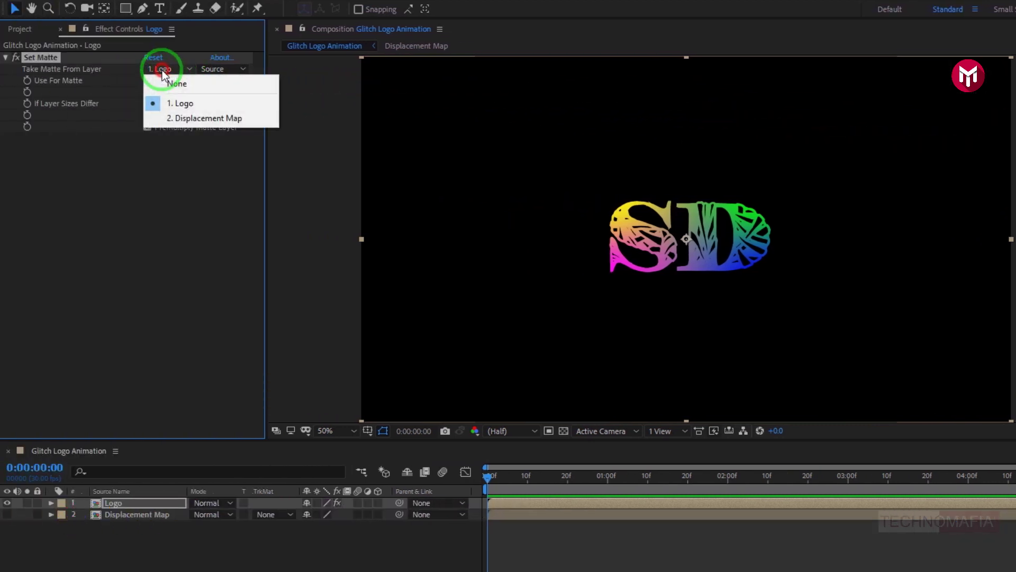
{"action": "left_click", "coordinate": [170, 115]}
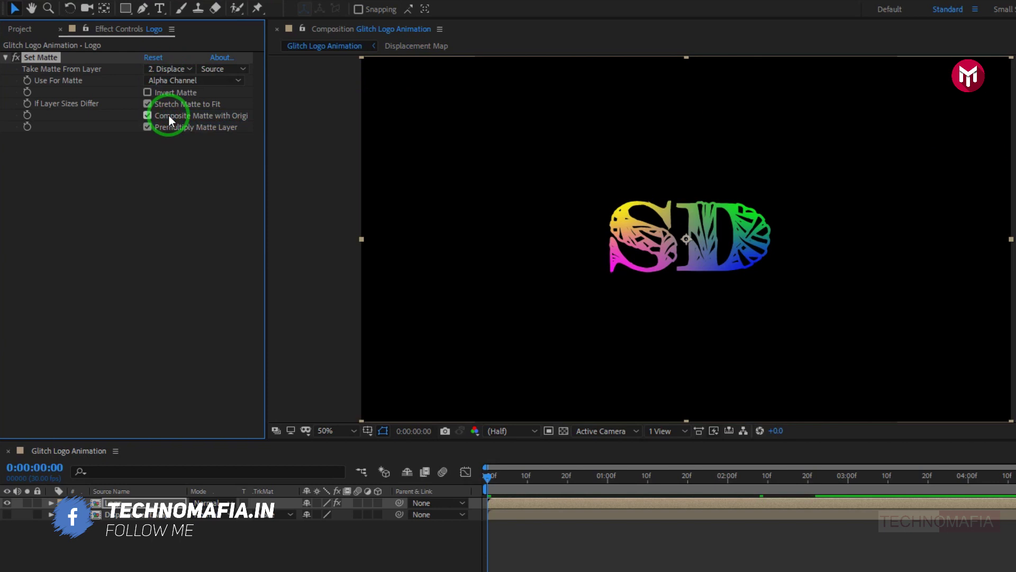
{"action": "left_click", "coordinate": [164, 81]}
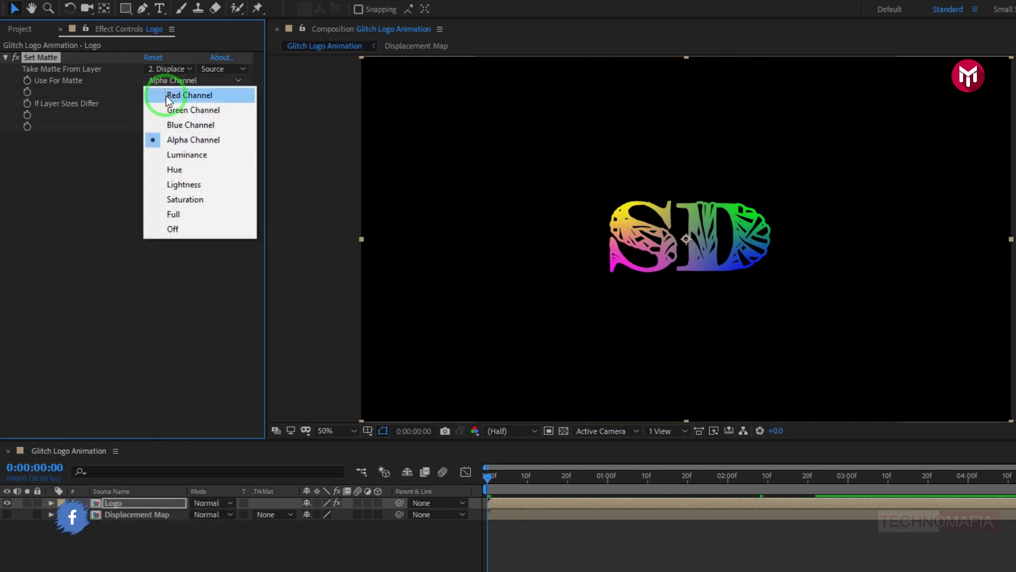
{"action": "left_click", "coordinate": [176, 185]}
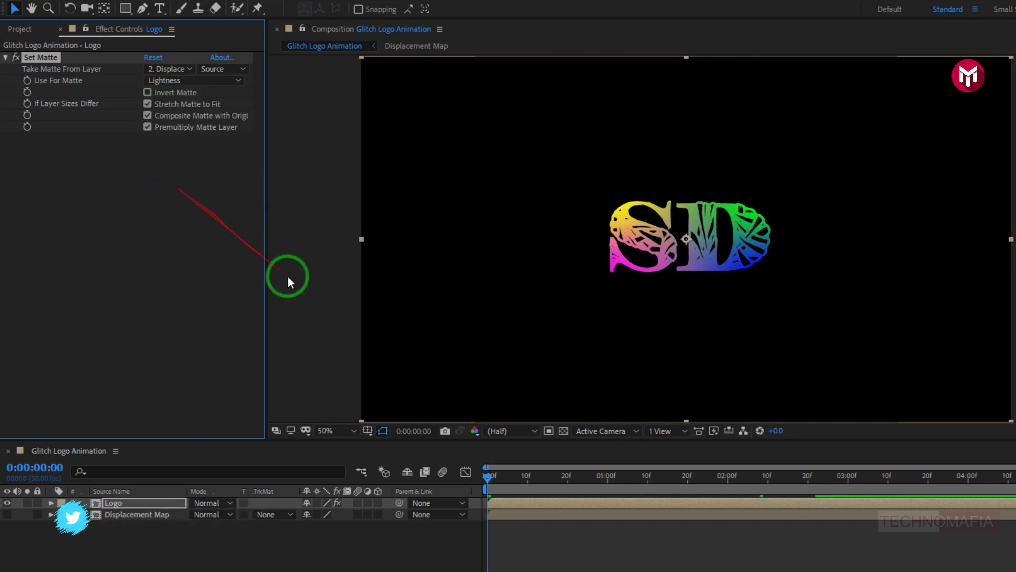
{"action": "left_click_drag", "start_coordinate": [487, 476], "coordinate": [624, 476]}
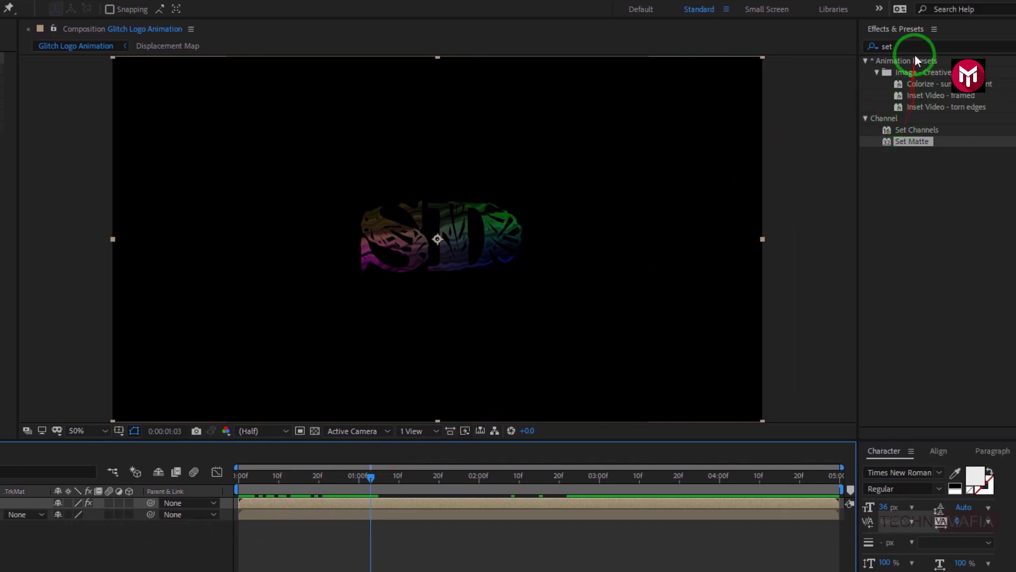
Step: Find the Displacement Map effect and apply it to the Logo layer
{"action": "double_click", "coordinate": [879, 47]}
{"action": "key", "text": "BackSpace"}
{"action": "type", "text": "displa"}
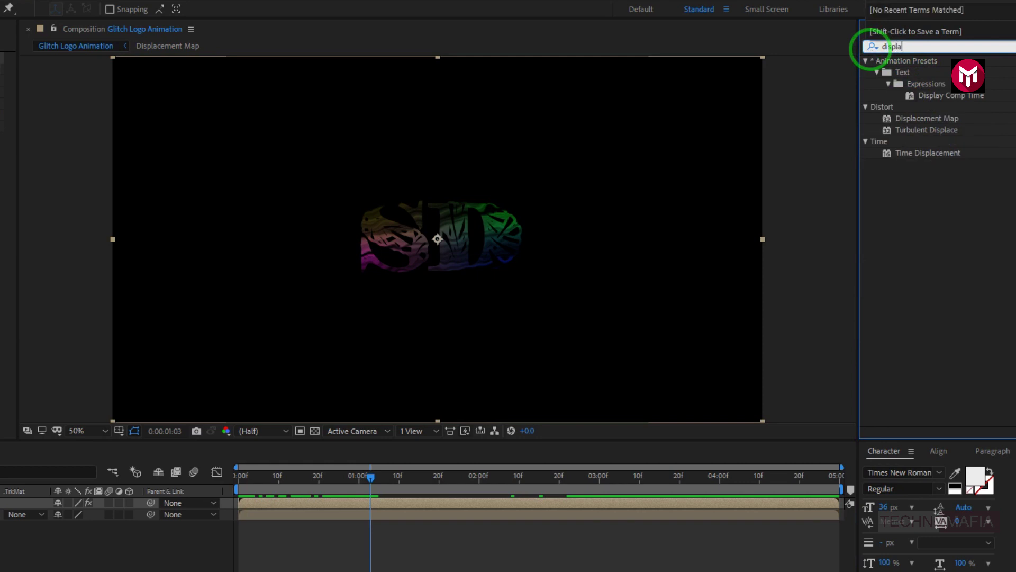
{"action": "left_click", "coordinate": [916, 122]}
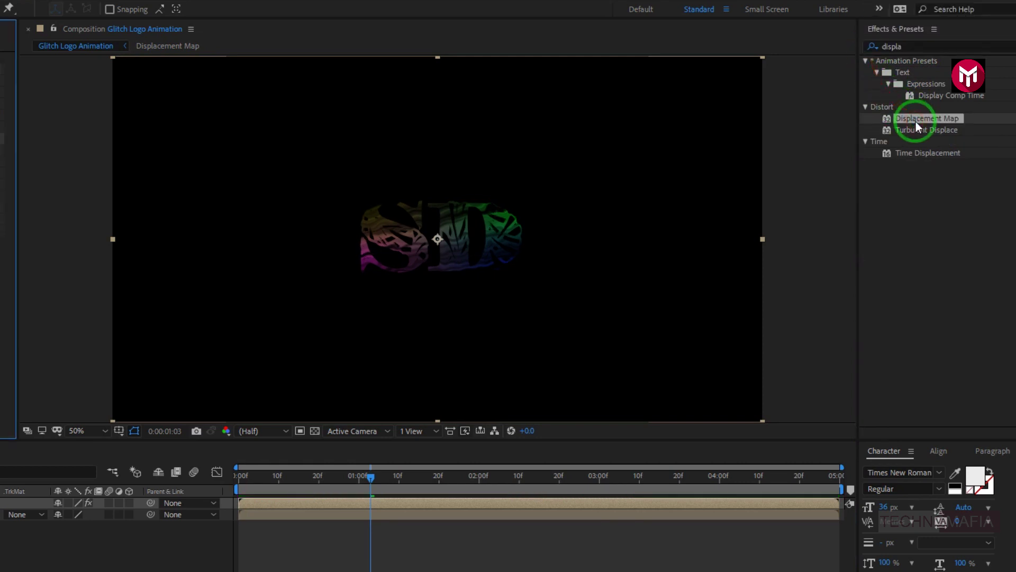
{"action": "left_click_drag", "start_coordinate": [916, 122], "coordinate": [373, 136]}
Step: Set the effect's displacement map layer to Displacement Map and use Lightness for horizontal displacement
{"action": "left_click", "coordinate": [176, 150]}
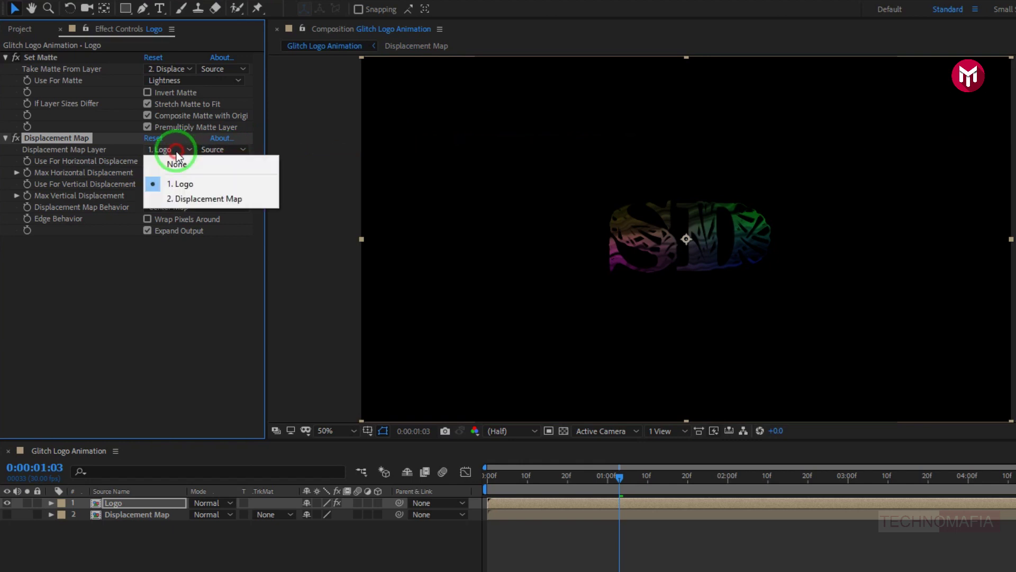
{"action": "left_click", "coordinate": [184, 198]}
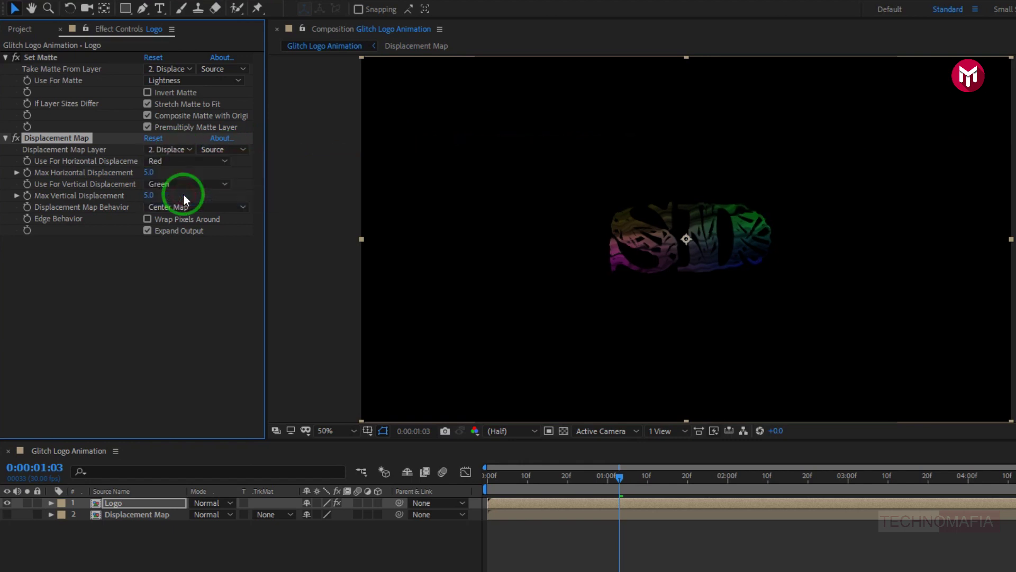
{"action": "left_click", "coordinate": [164, 160]}
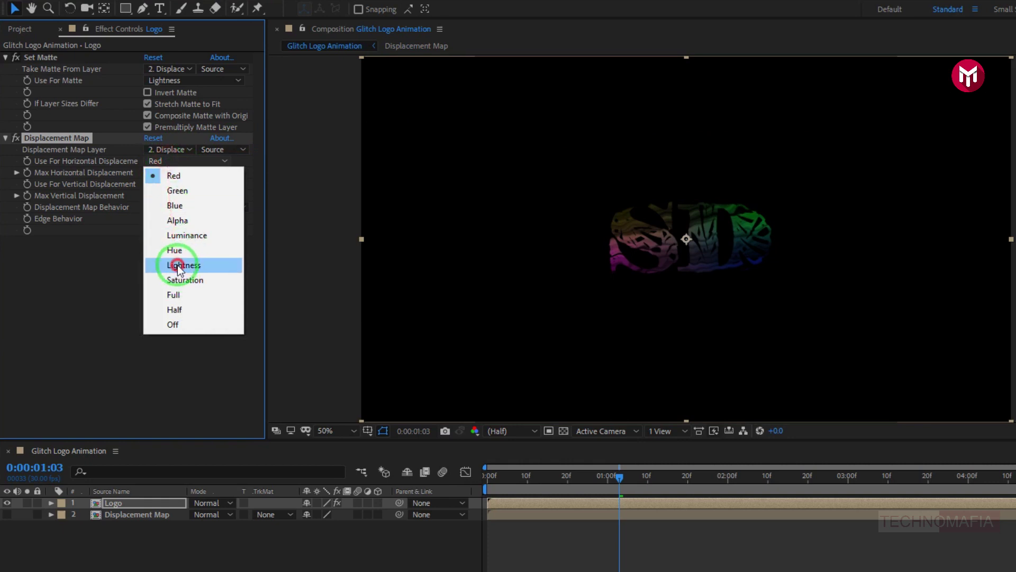
{"action": "left_click", "coordinate": [177, 265]}
Step: Set the effect's maximum horizontal displacement to -50 and its maximum vertical displacement to 0
{"action": "left_click", "coordinate": [149, 172]}
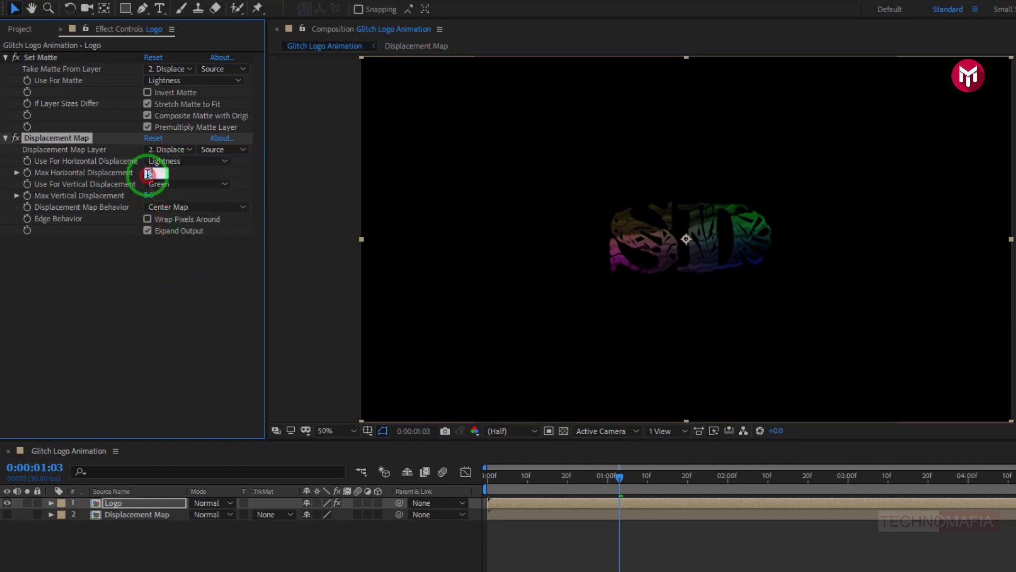
{"action": "type", "text": "-50"}
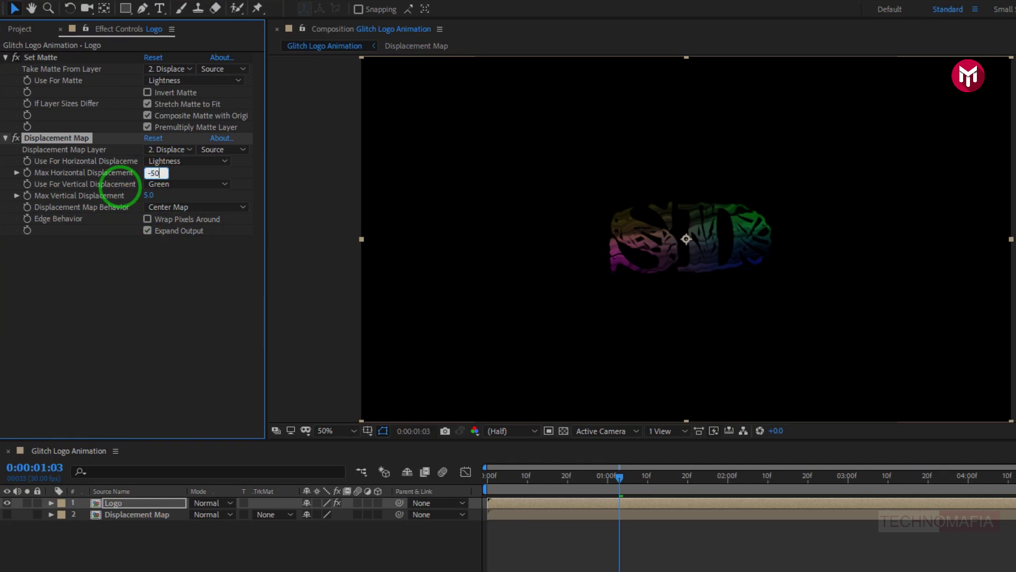
{"action": "key", "text": "Return"}
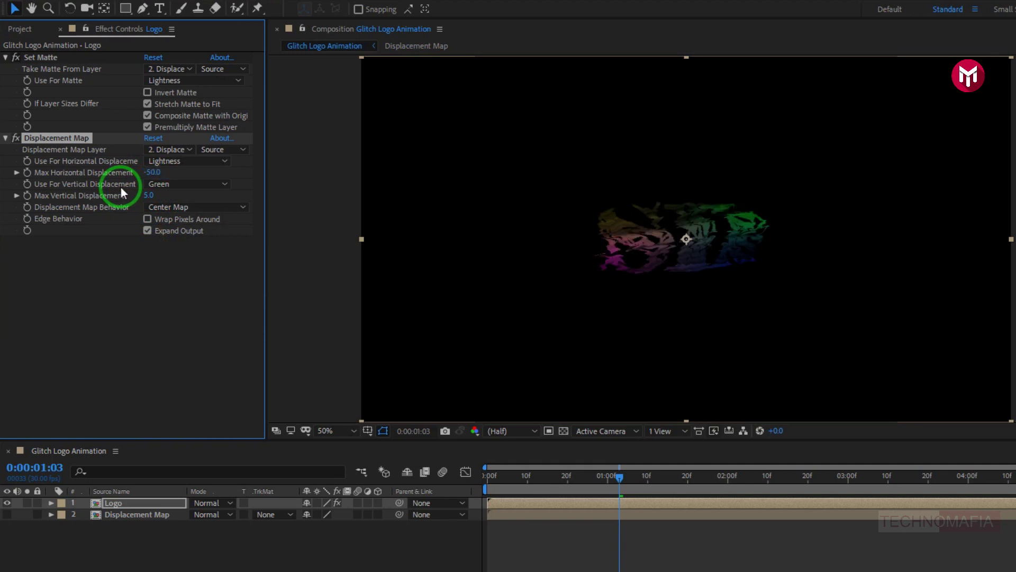
{"action": "left_click", "coordinate": [148, 195]}
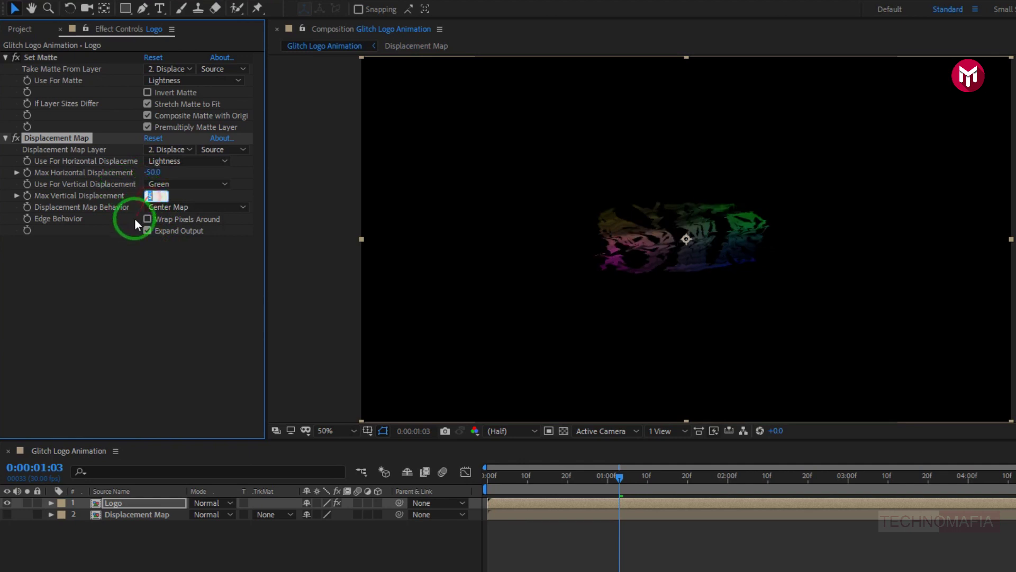
Step: Duplicate the Displacement Map effect four times on the Logo layer
{"action": "left_click", "coordinate": [57, 138]}
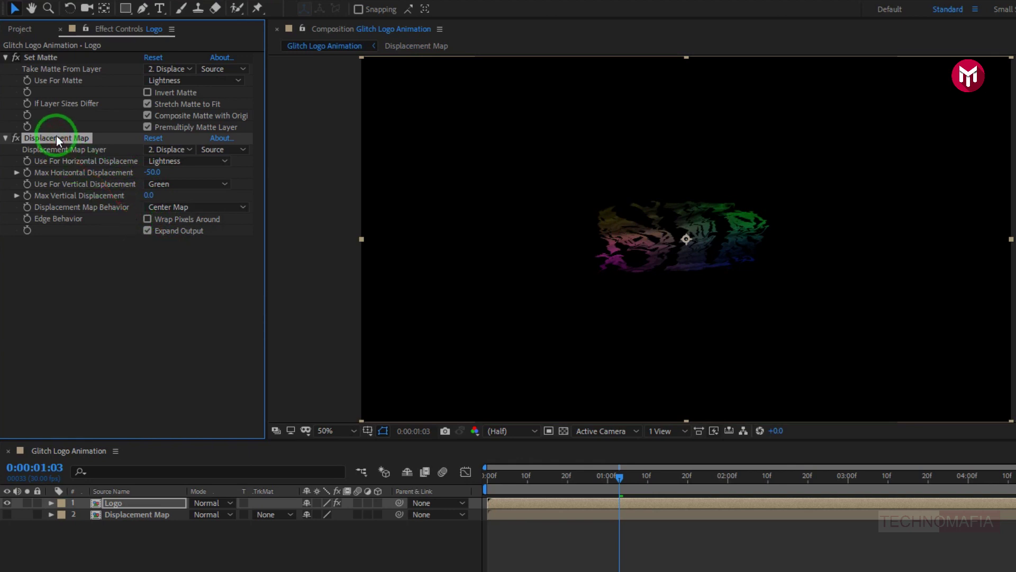
{"action": "key", "text": "ctrl+d"}
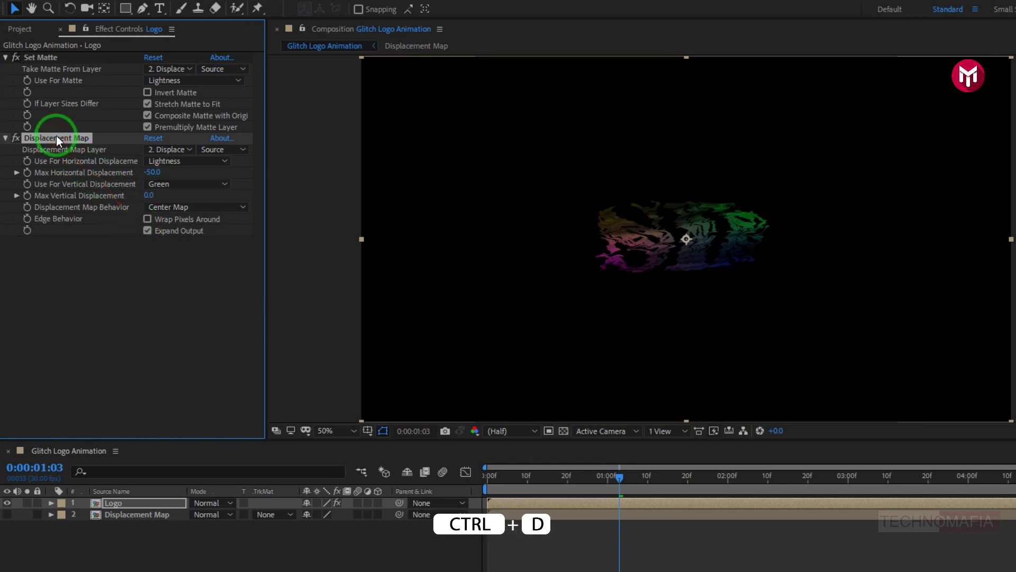
{"action": "key", "text": "ctrl+d"}
{"action": "key", "text": "ctrl+d"}
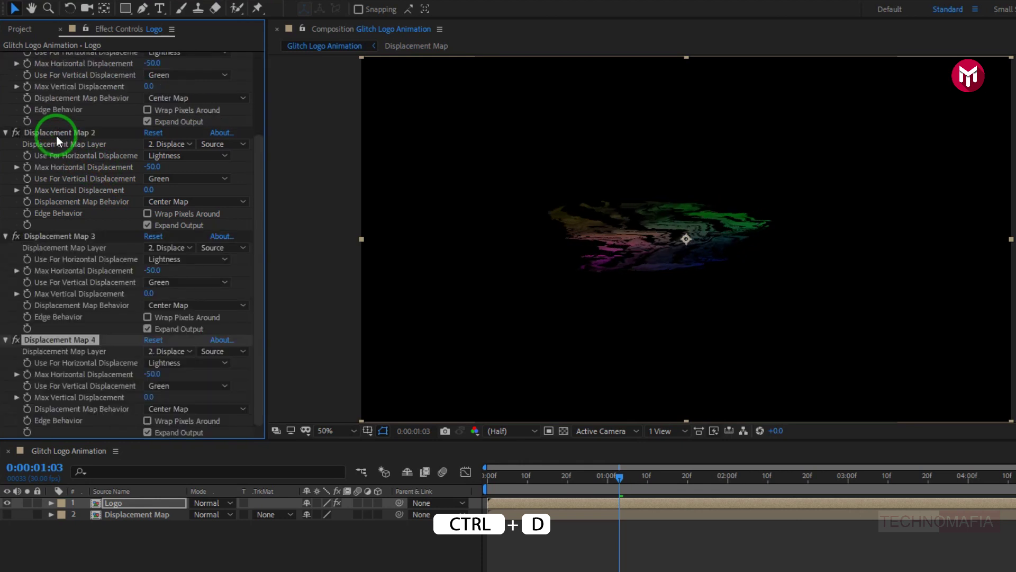
{"action": "key", "text": "ctrl+d"}
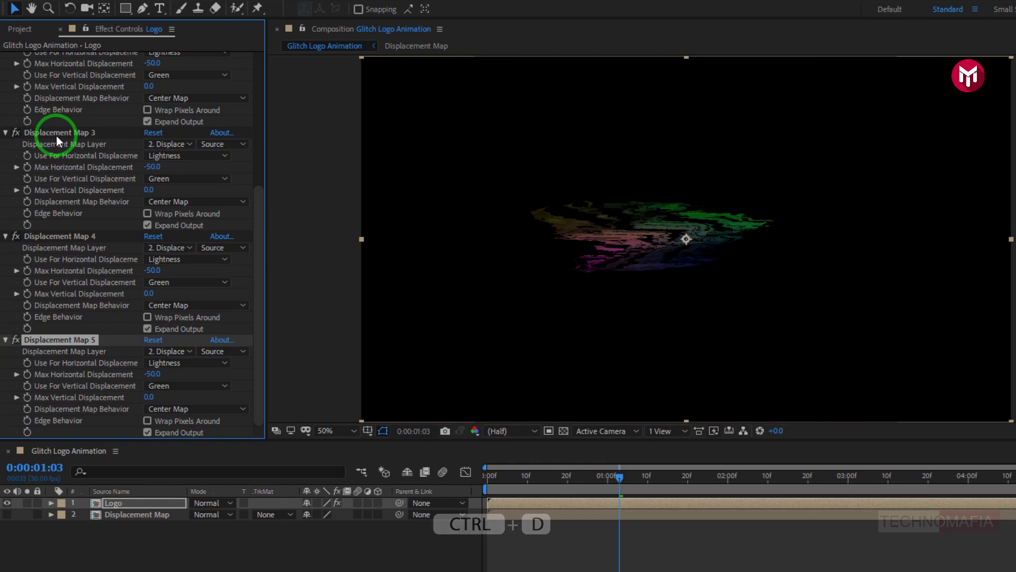
Step: Set the maximum horizontal displacement of Displacement Map 5 to 200
{"action": "left_click", "coordinate": [153, 375]}
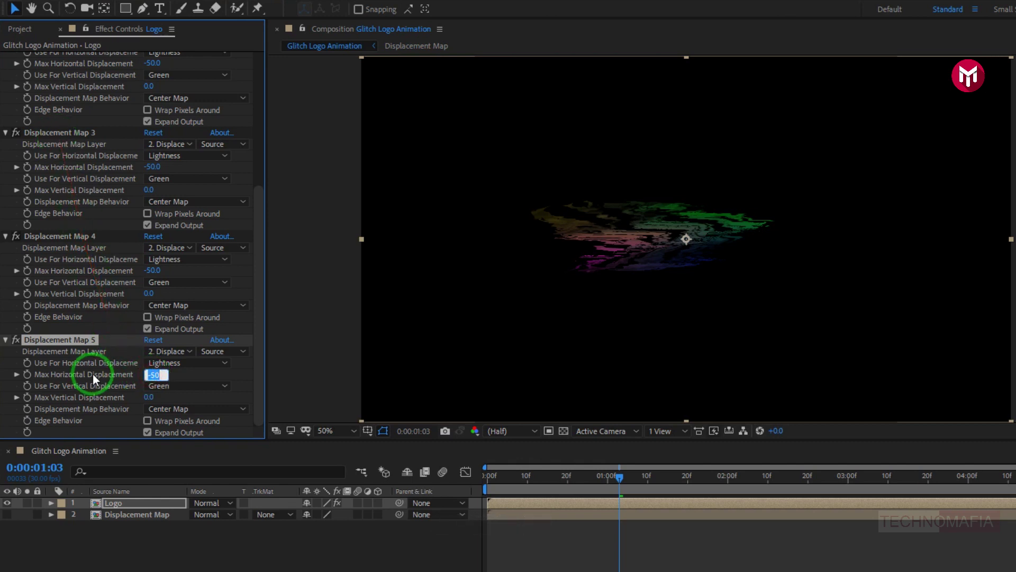
{"action": "type", "text": "200"}
{"action": "key", "text": "Return"}
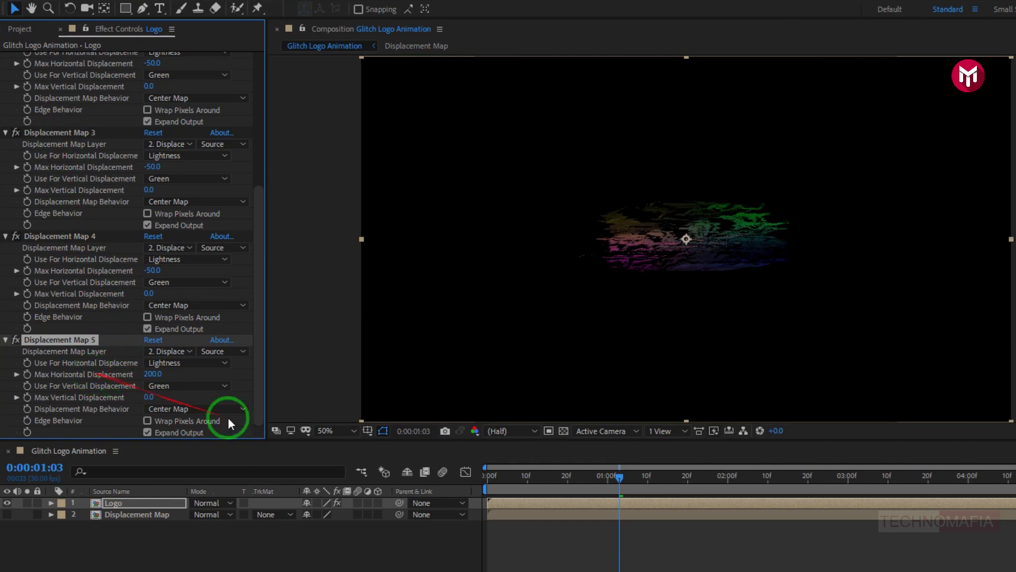
Step: Preview the animation from the start and add a full-frame rectangular mask to the Logo layer
{"action": "left_click", "coordinate": [487, 478]}
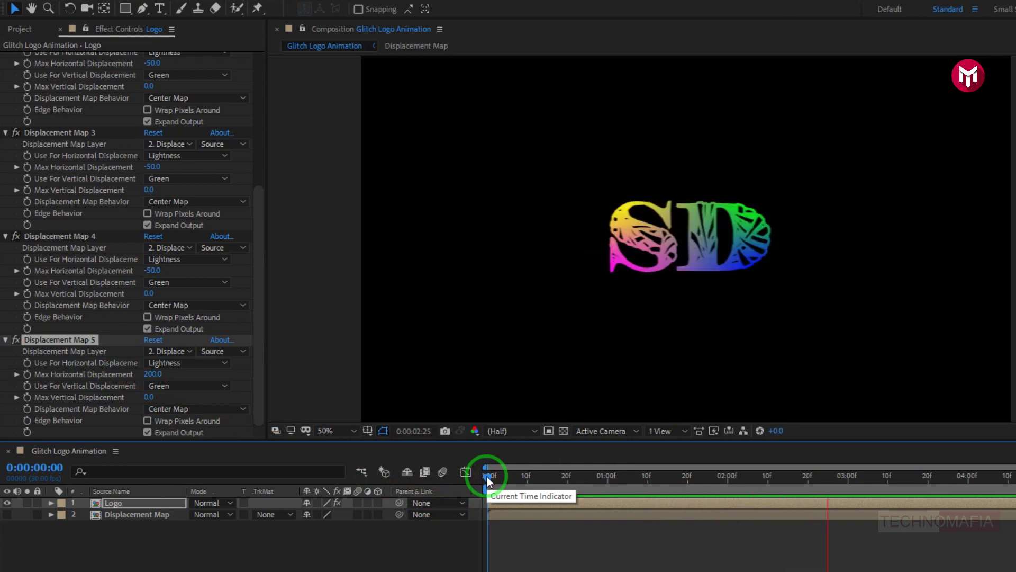
{"action": "key", "text": "space"}
{"action": "left_click", "coordinate": [153, 503]}
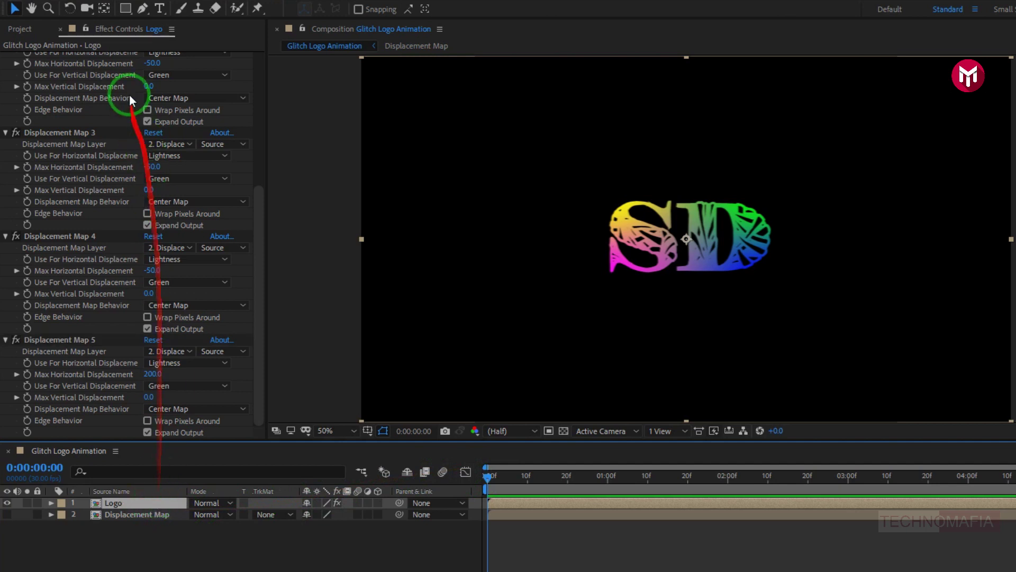
{"action": "double_click", "coordinate": [126, 11]}
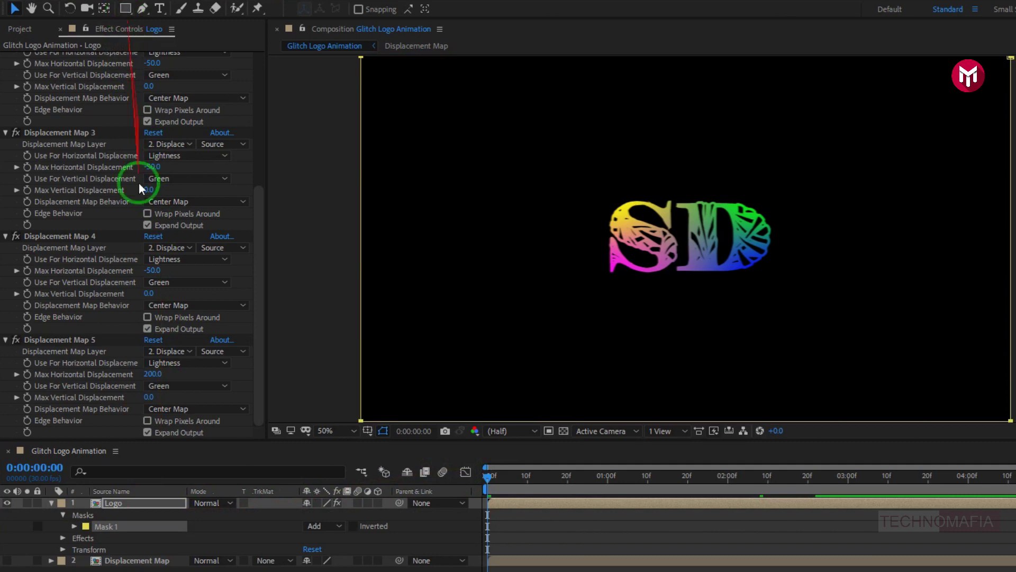
Step: Add a Mask Path keyframe for the Logo layer's mask at 0:00:01:15
{"action": "left_click", "coordinate": [75, 526]}
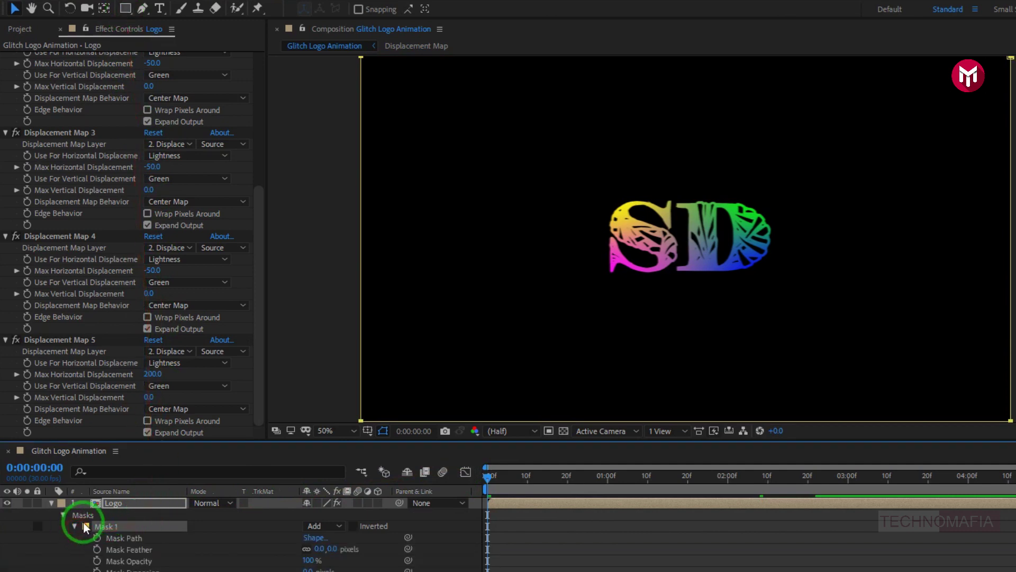
{"action": "left_click", "coordinate": [664, 476]}
{"action": "left_click", "coordinate": [667, 478]}
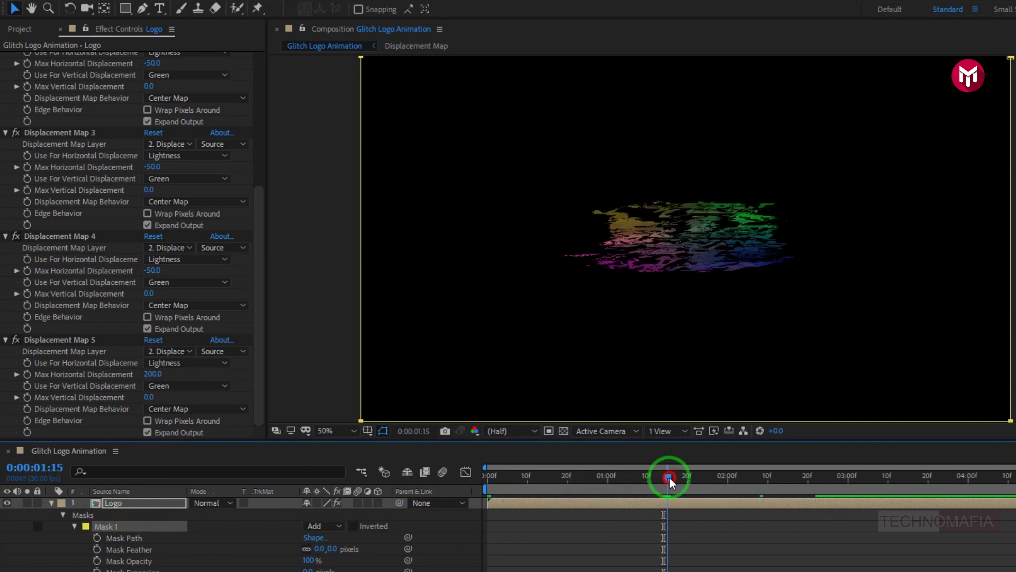
{"action": "left_click", "coordinate": [97, 538]}
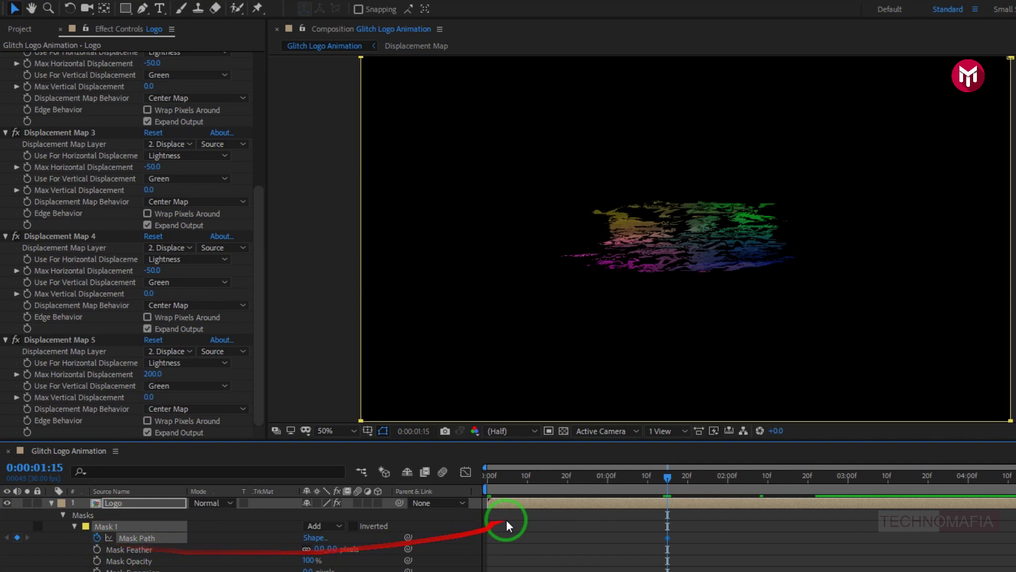
Step: At 0:00:00:20, set the mask shape's units to % of source and its bounding-box top to 100%
{"action": "left_click", "coordinate": [566, 478]}
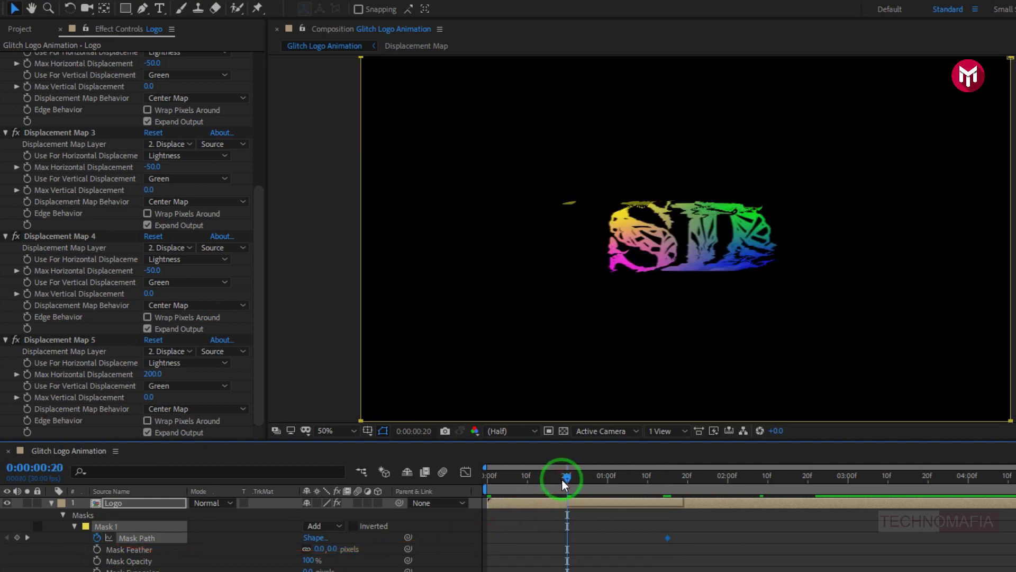
{"action": "left_click", "coordinate": [315, 538]}
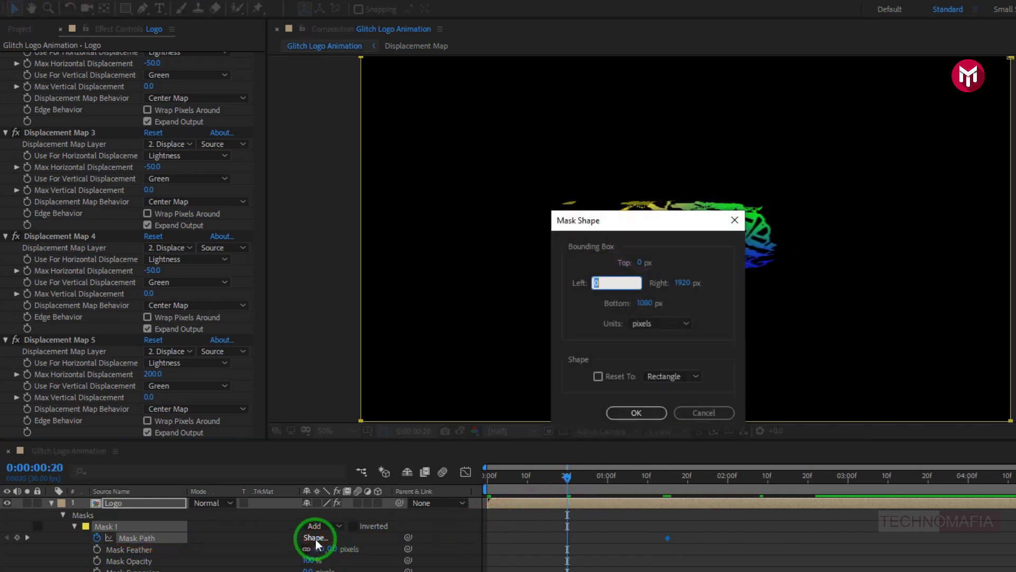
{"action": "left_click", "coordinate": [642, 324]}
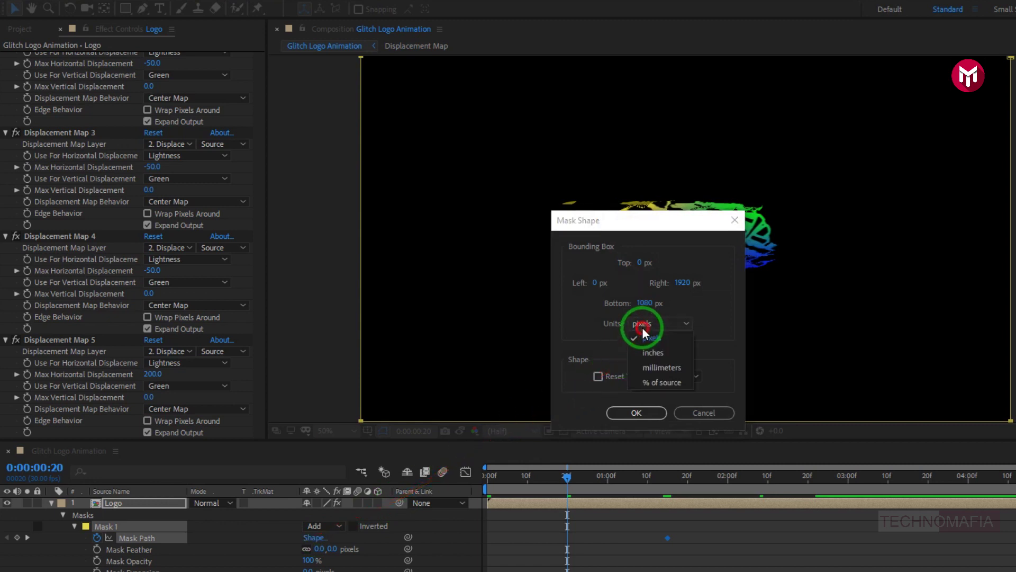
{"action": "left_click", "coordinate": [651, 381]}
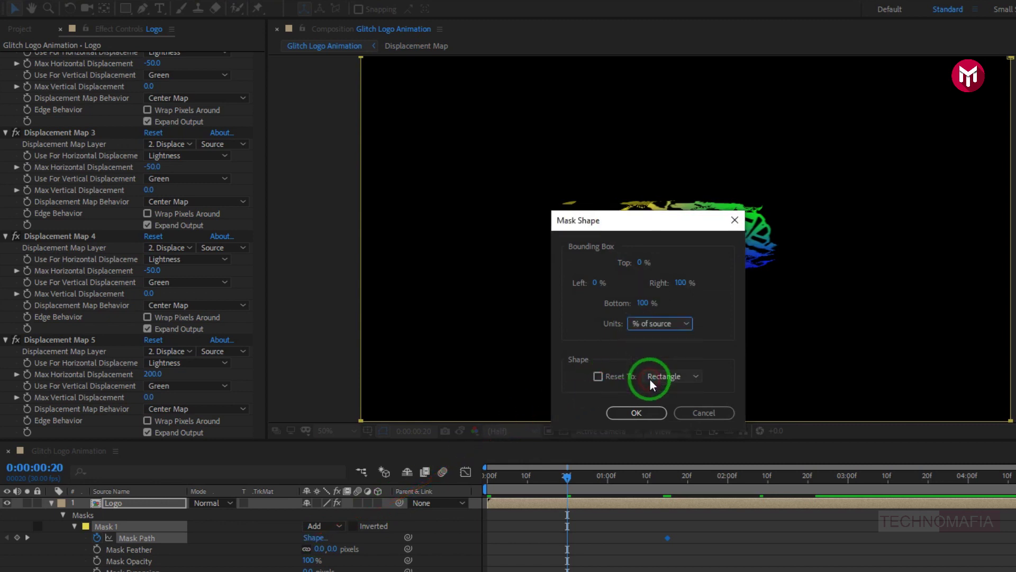
{"action": "left_click", "coordinate": [638, 265]}
{"action": "type", "text": "10"}
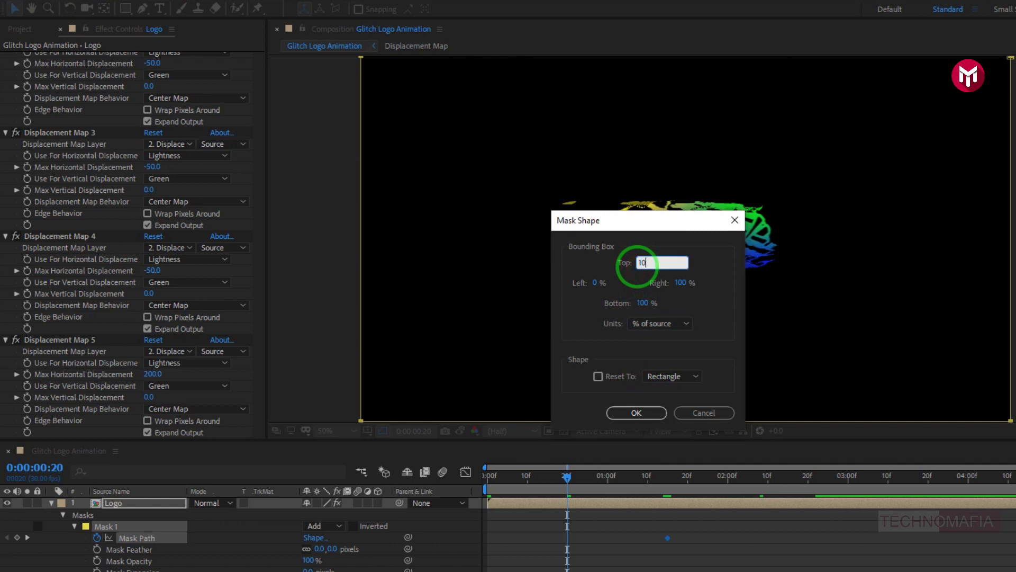
{"action": "type", "text": "0"}
{"action": "key", "text": "Return"}
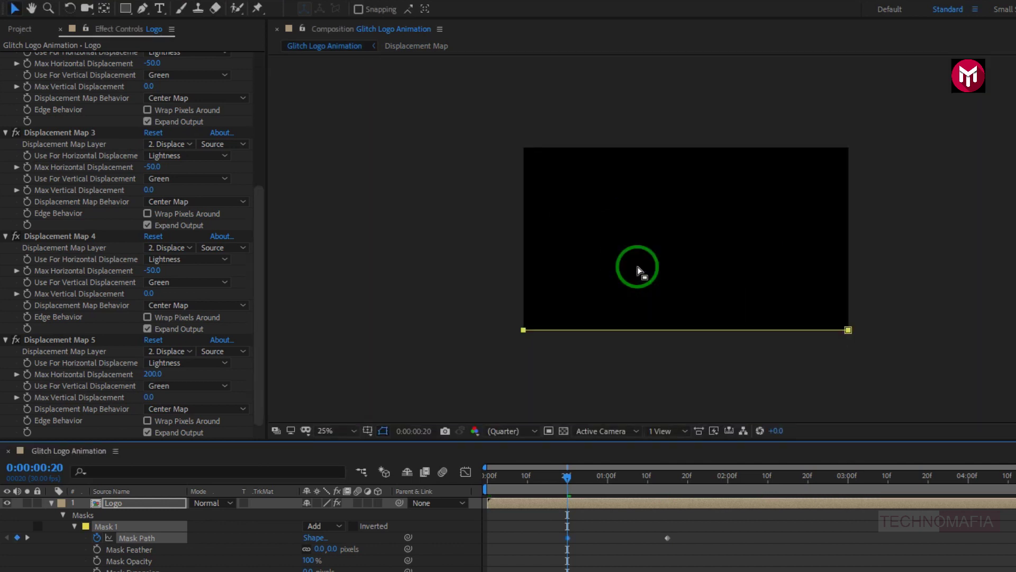
Step: Scrub through the mask reveal to 0:00:01:19 and collapse the Logo layer's properties
{"action": "left_click_drag", "start_coordinate": [567, 475], "coordinate": [682, 481]}
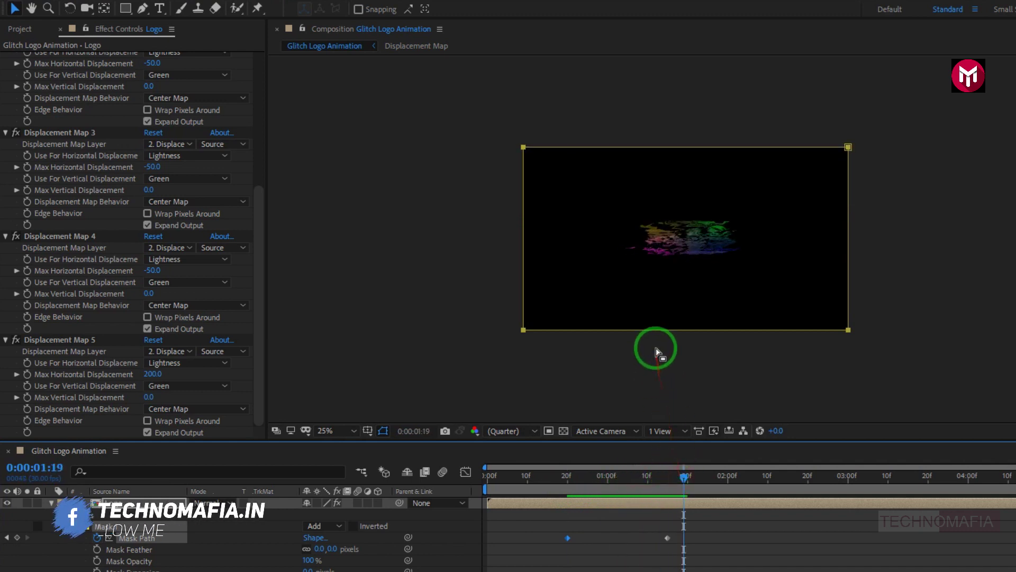
{"action": "key", "text": "period"}
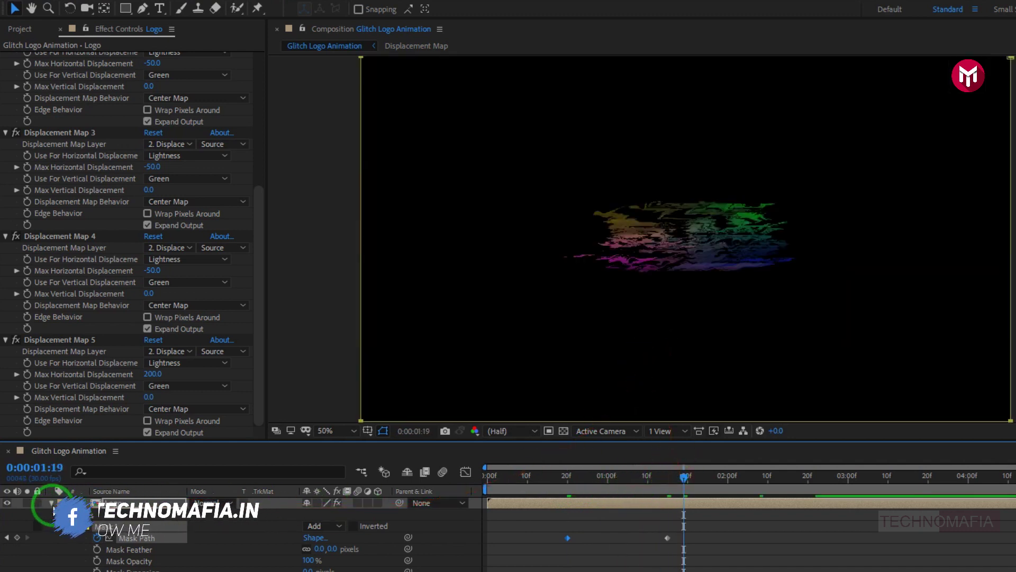
{"action": "left_click", "coordinate": [51, 504]}
{"action": "left_click", "coordinate": [112, 537]}
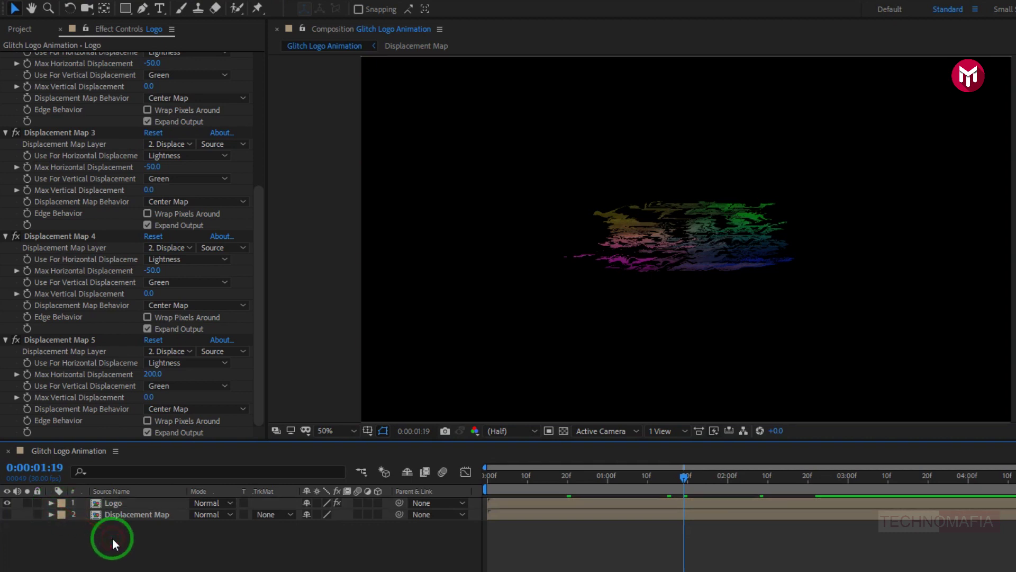
Step: Add the Logo composition as the top layer and apply a Fill effect to it with the color white (FFFFFF)
{"action": "left_click", "coordinate": [20, 33]}
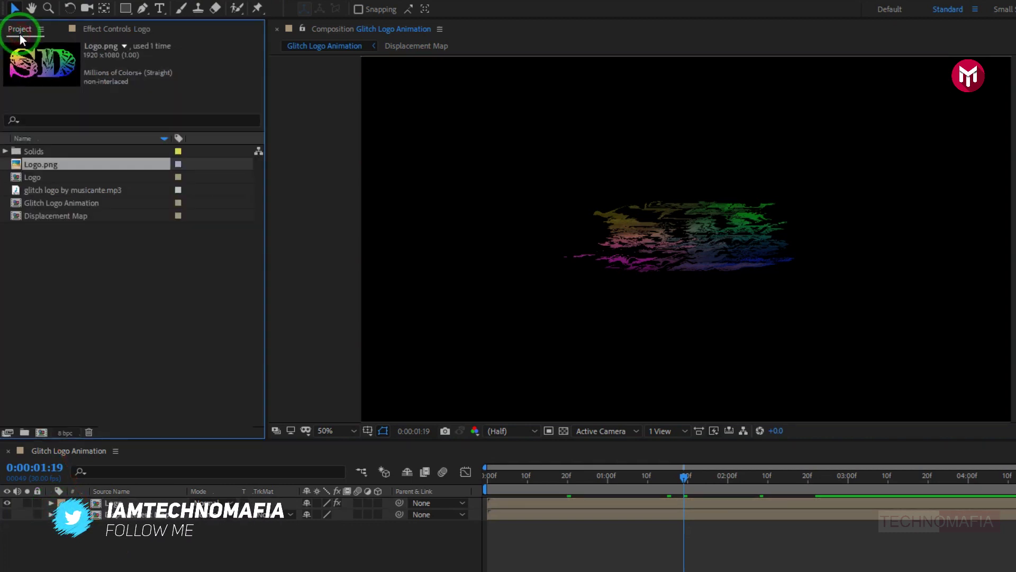
{"action": "left_click_drag", "start_coordinate": [35, 179], "coordinate": [121, 498]}
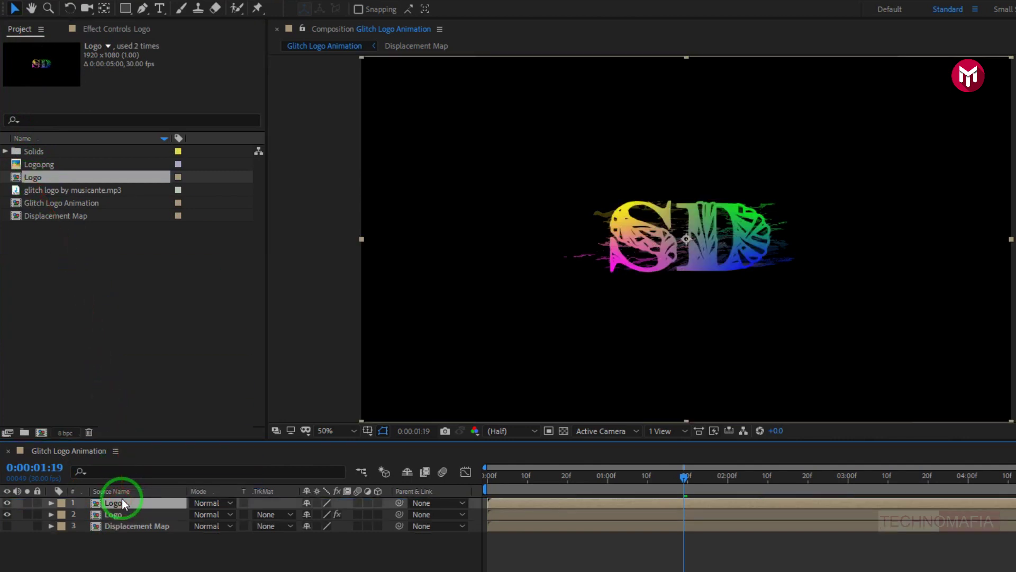
{"action": "double_click", "coordinate": [849, 46]}
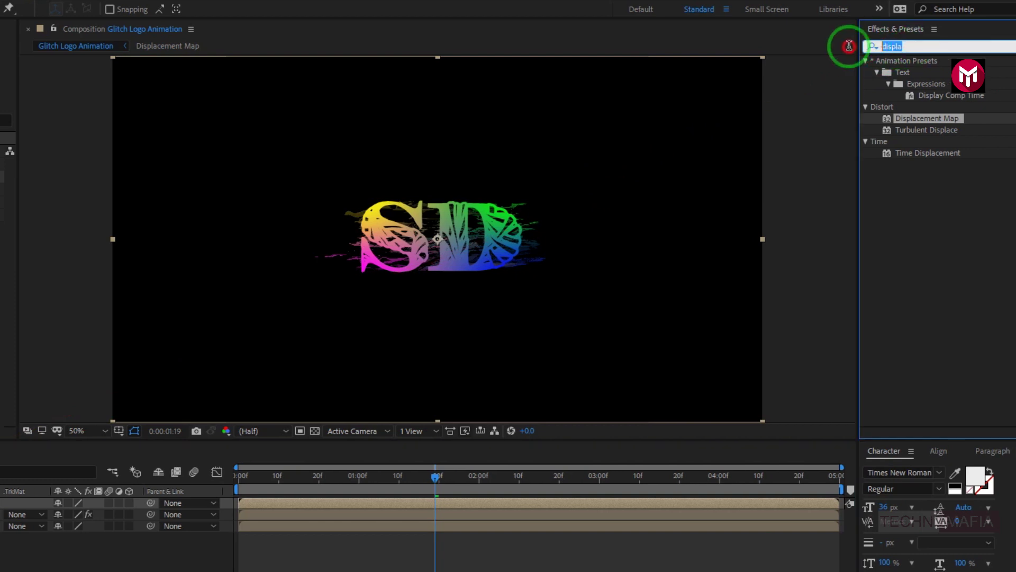
{"action": "type", "text": "fill"}
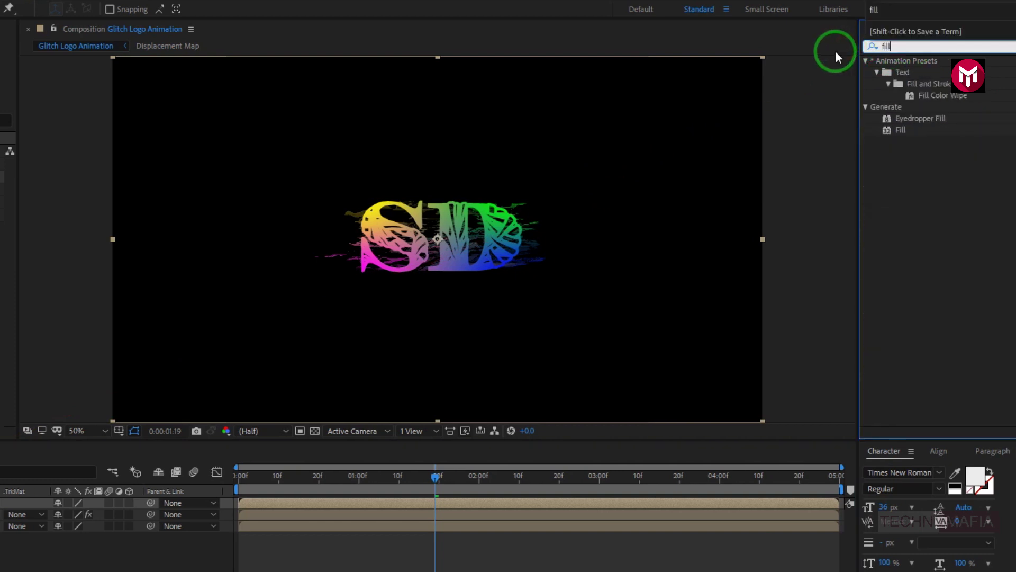
{"action": "double_click", "coordinate": [899, 130]}
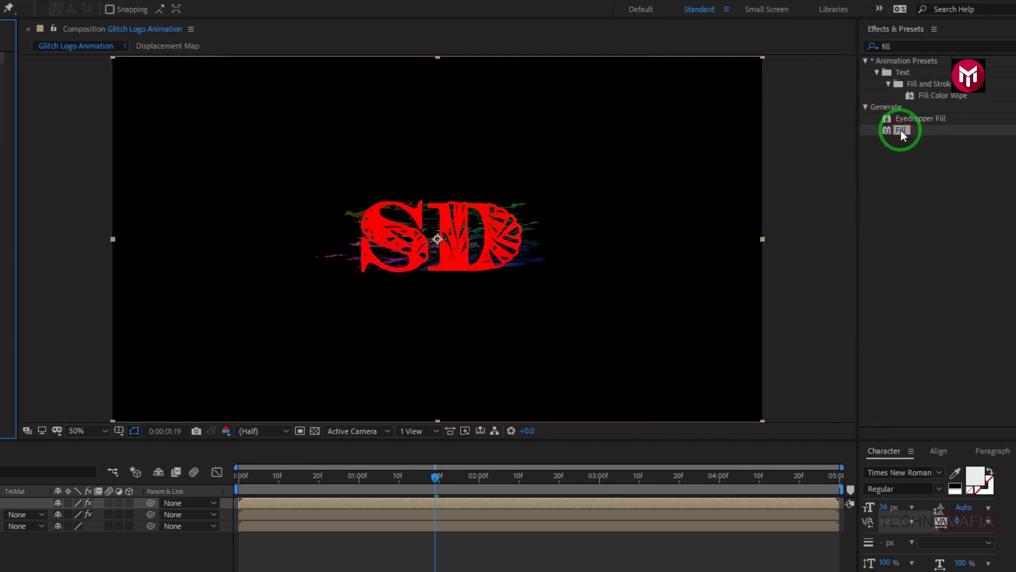
{"action": "left_click", "coordinate": [151, 93]}
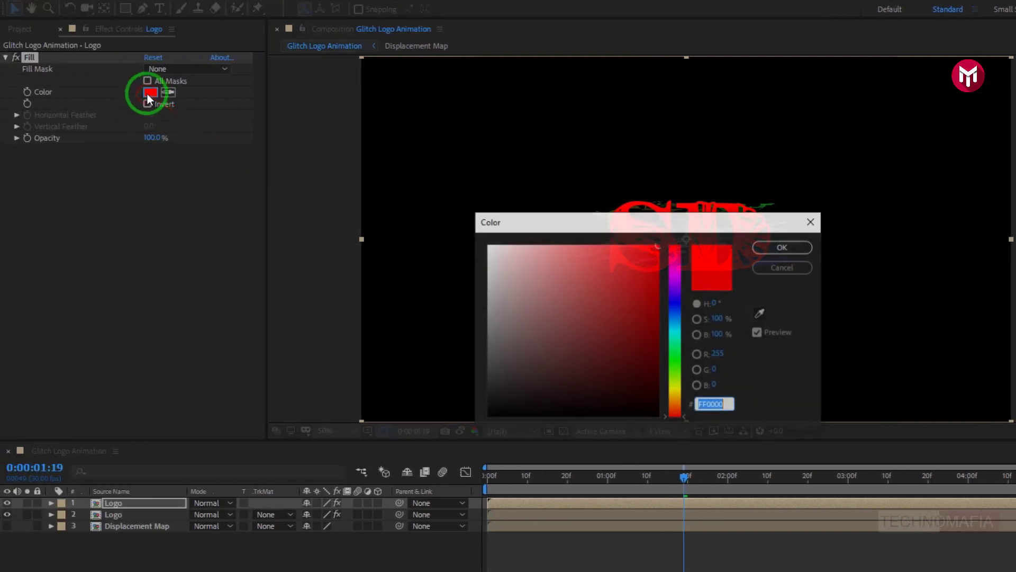
{"action": "left_click", "coordinate": [487, 245]}
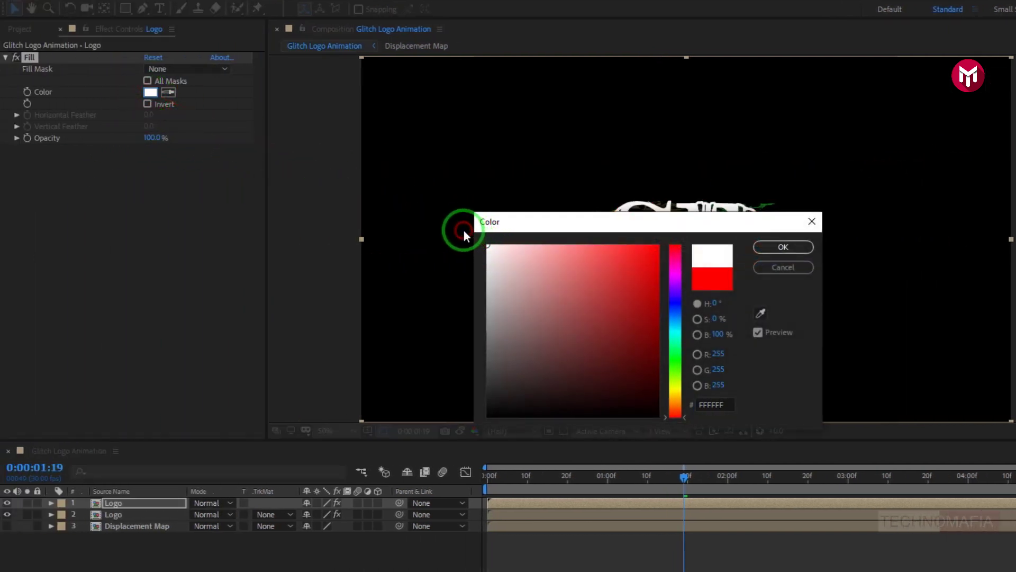
{"action": "left_click", "coordinate": [779, 249]}
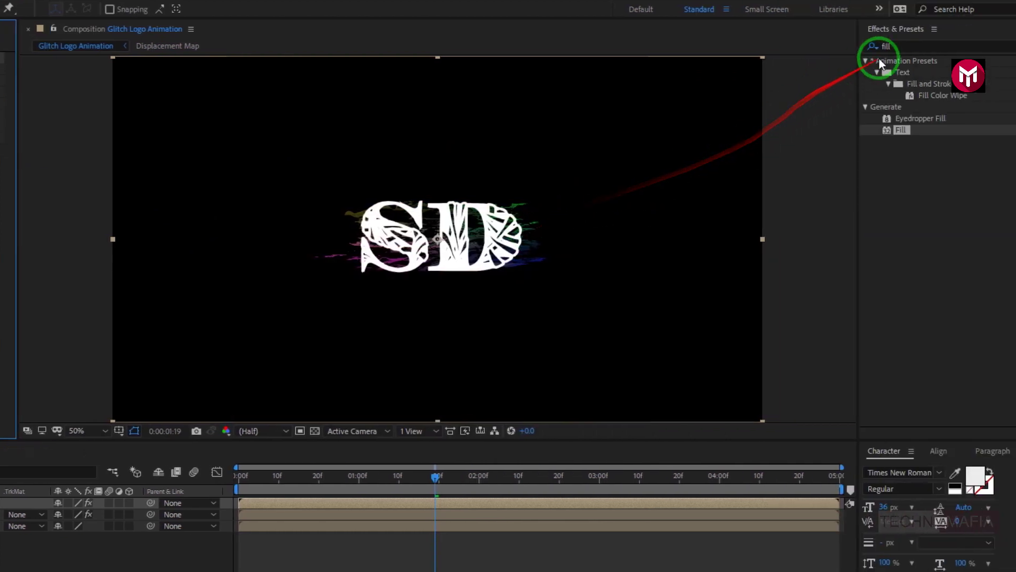
Step: Apply the Colorama effect to the top Logo layer and set its Add Phase layer to Displacement Map
{"action": "left_click", "coordinate": [879, 48]}
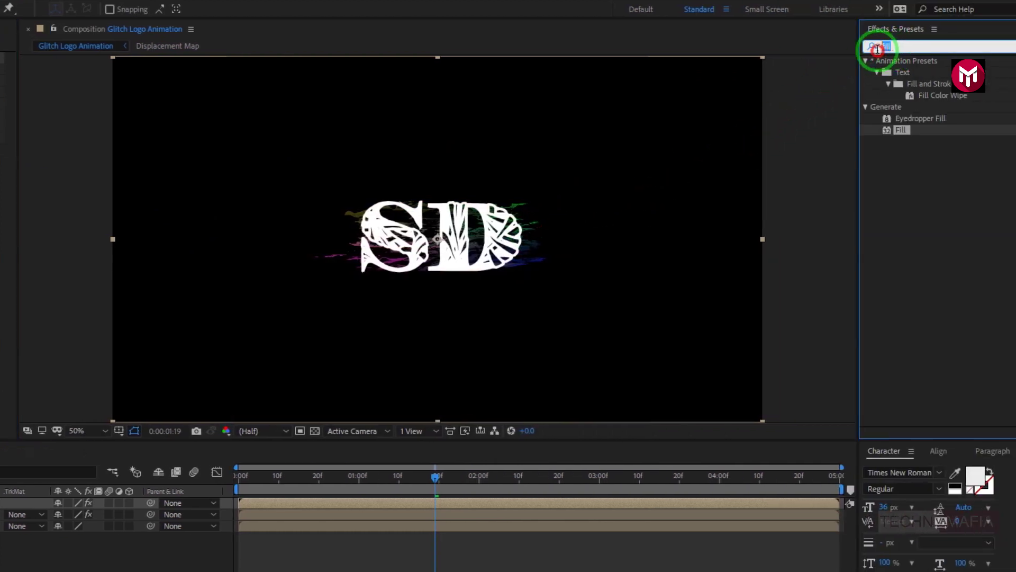
{"action": "type", "text": "colora"}
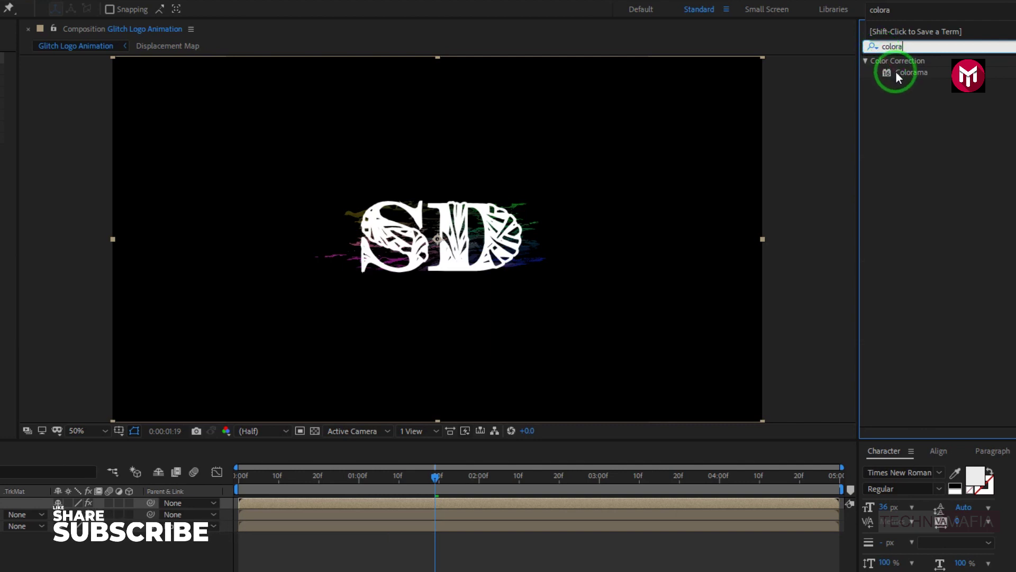
{"action": "double_click", "coordinate": [910, 74]}
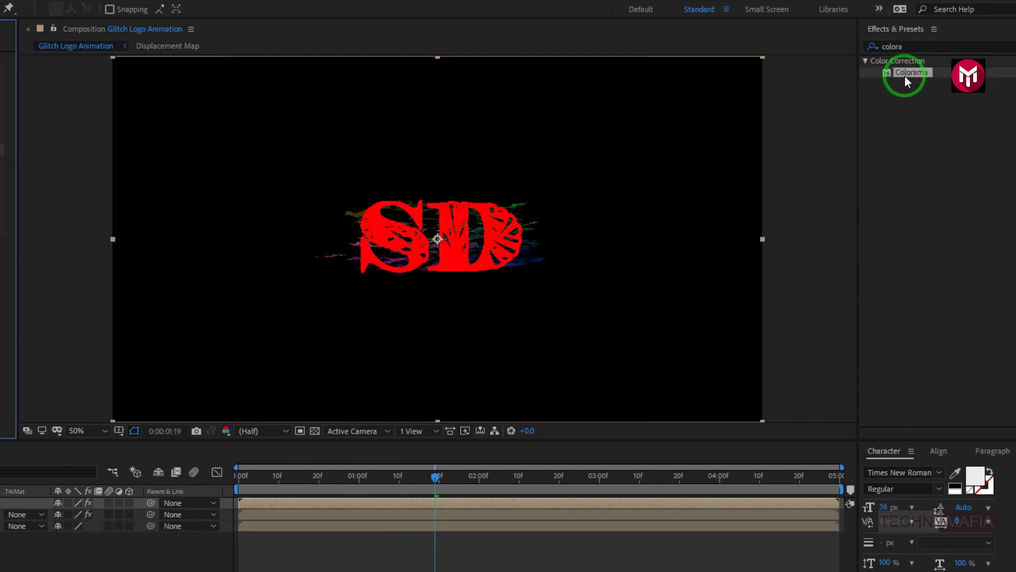
{"action": "left_click", "coordinate": [17, 162]}
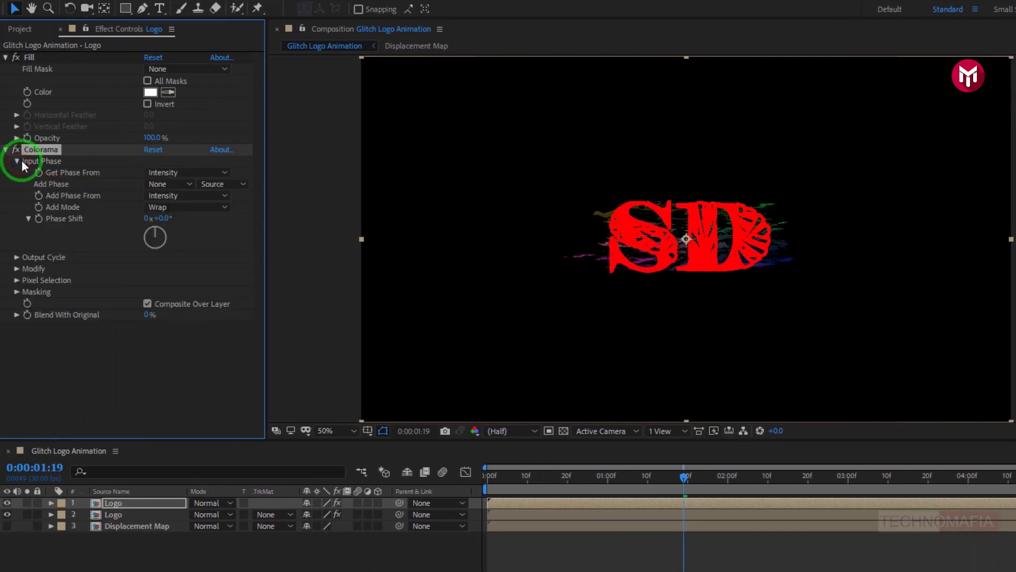
{"action": "left_click", "coordinate": [159, 183]}
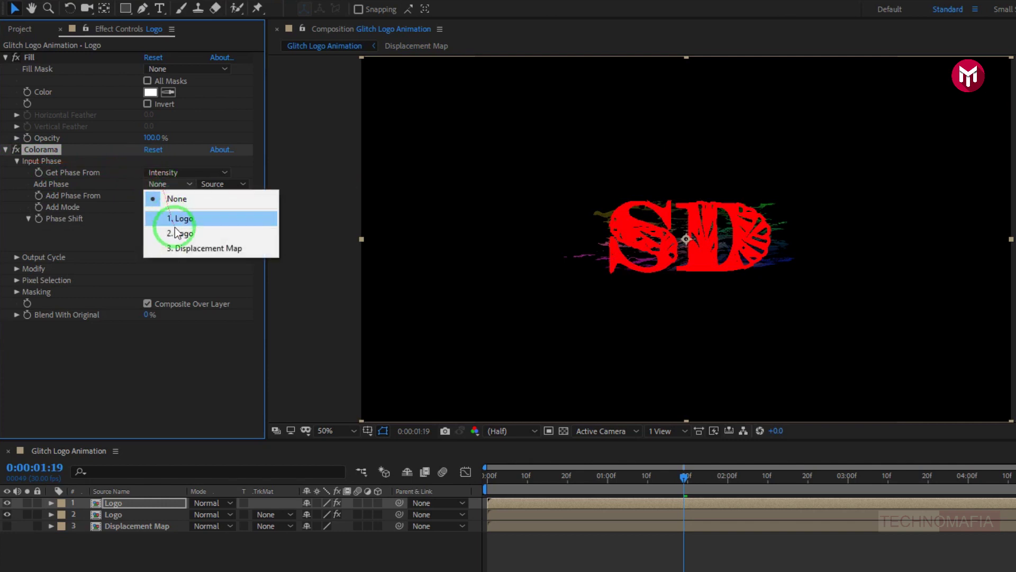
{"action": "left_click", "coordinate": [180, 249]}
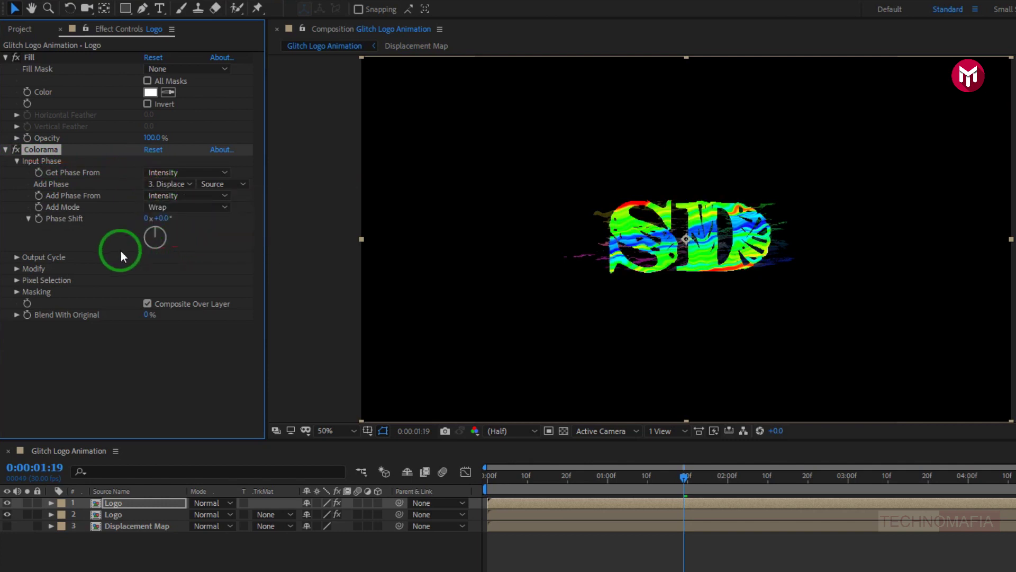
Step: Set Colorama's output cycle to the Ramp Green preset palette
{"action": "left_click", "coordinate": [17, 257]}
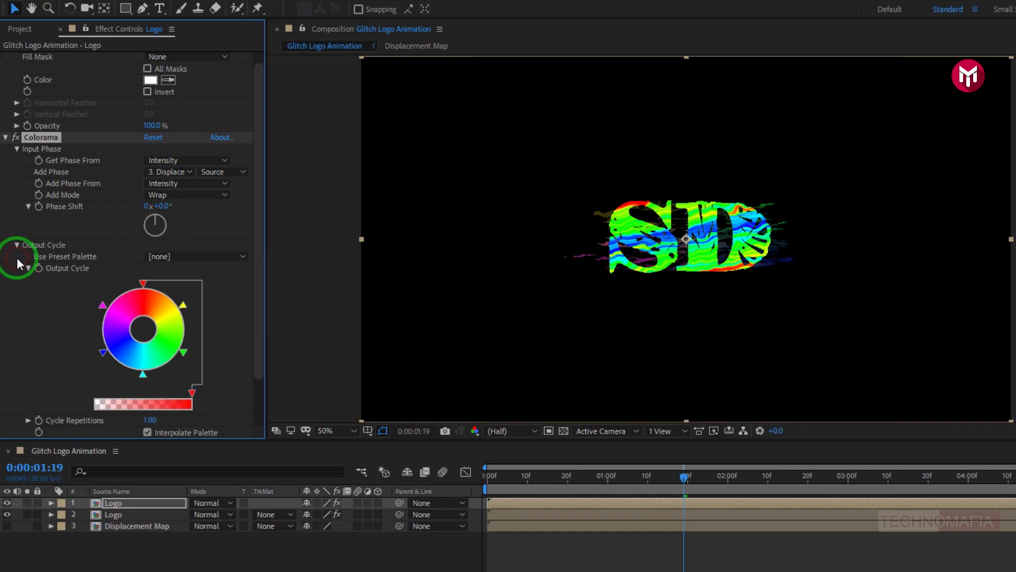
{"action": "left_click", "coordinate": [157, 256]}
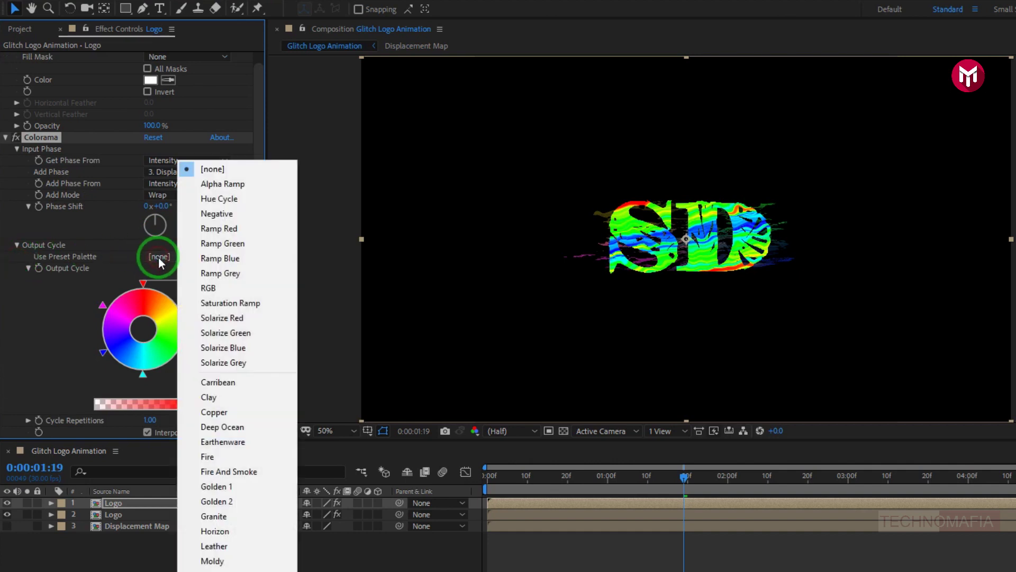
{"action": "left_click", "coordinate": [198, 247]}
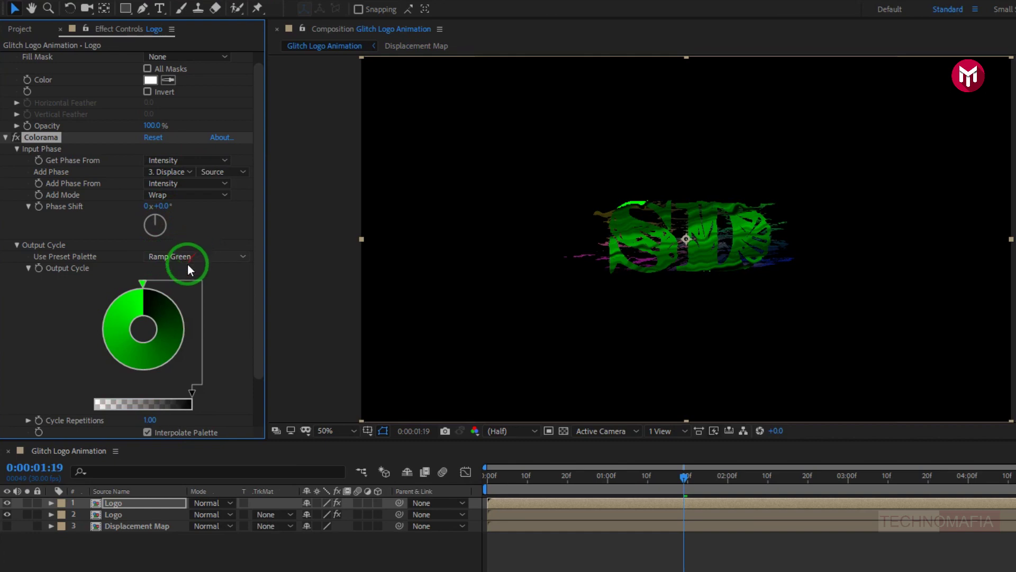
Step: Change the black color stop of Colorama's output cycle to white
{"action": "double_click", "coordinate": [146, 291]}
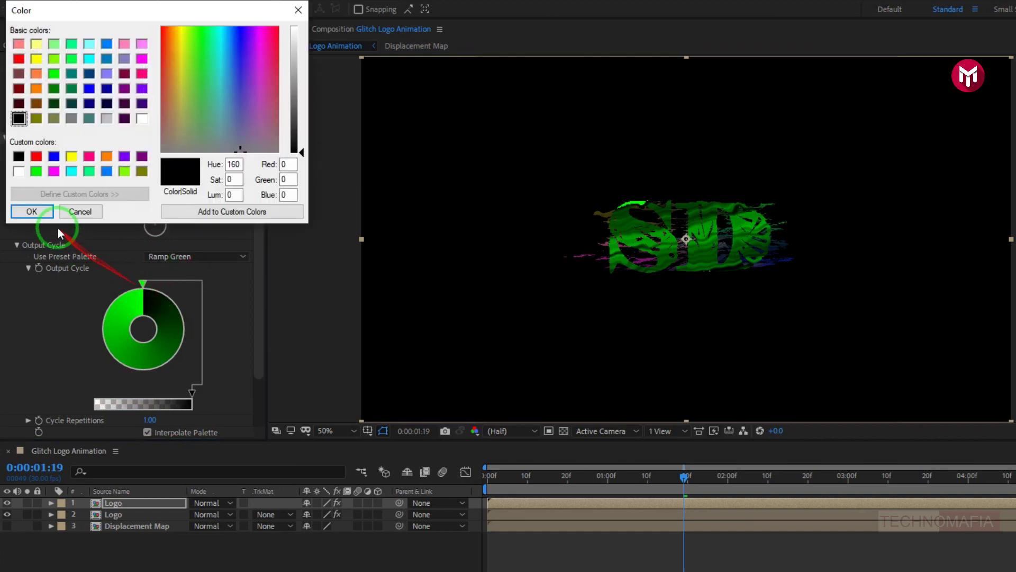
{"action": "left_click", "coordinate": [18, 171]}
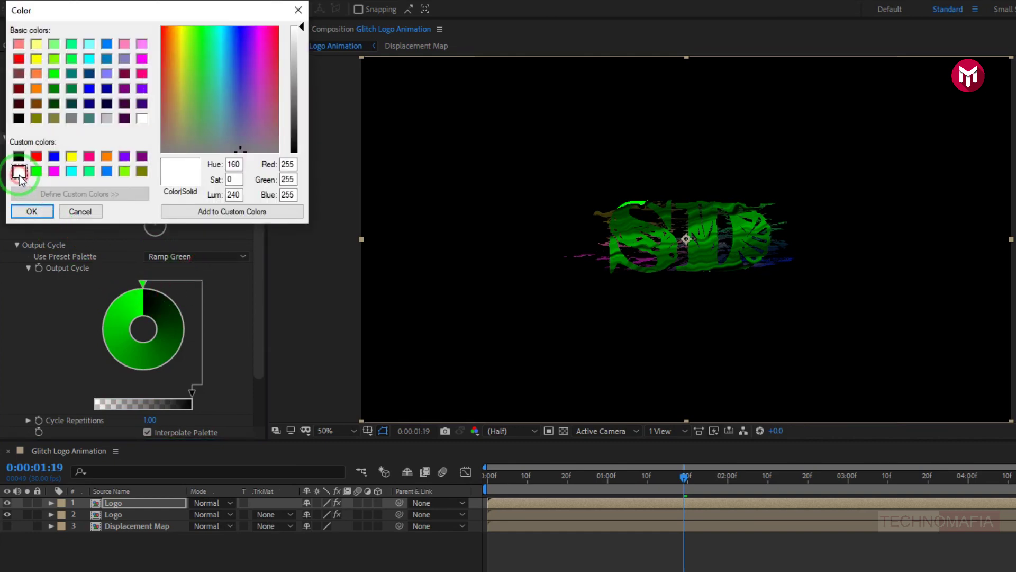
{"action": "left_click", "coordinate": [29, 211]}
Step: Move the green color stop of Colorama's output cycle slightly counterclockwise from the white stop and set the current time to 0:00:01:00
{"action": "left_click", "coordinate": [141, 282]}
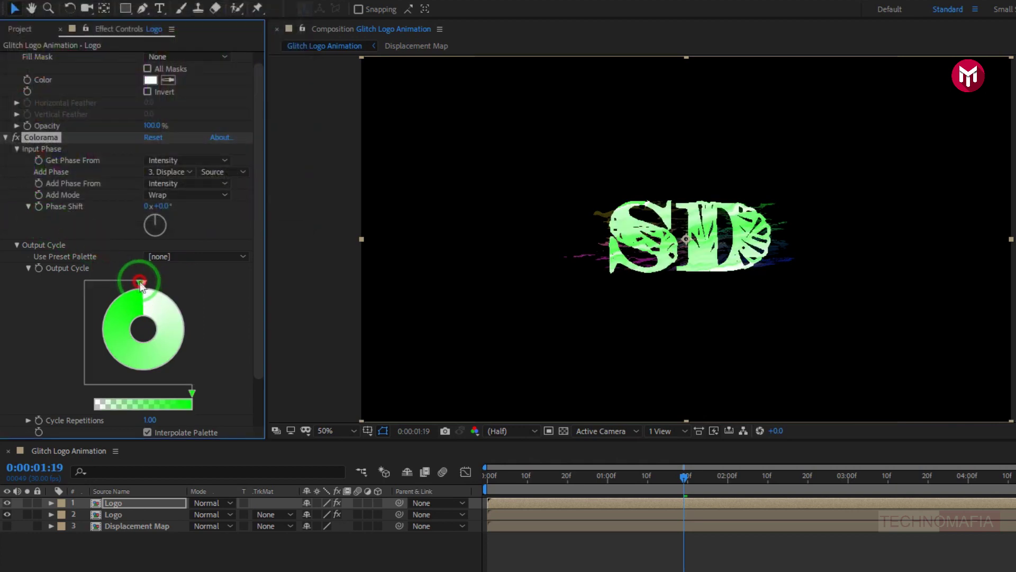
{"action": "left_click_drag", "start_coordinate": [130, 285], "coordinate": [116, 292]}
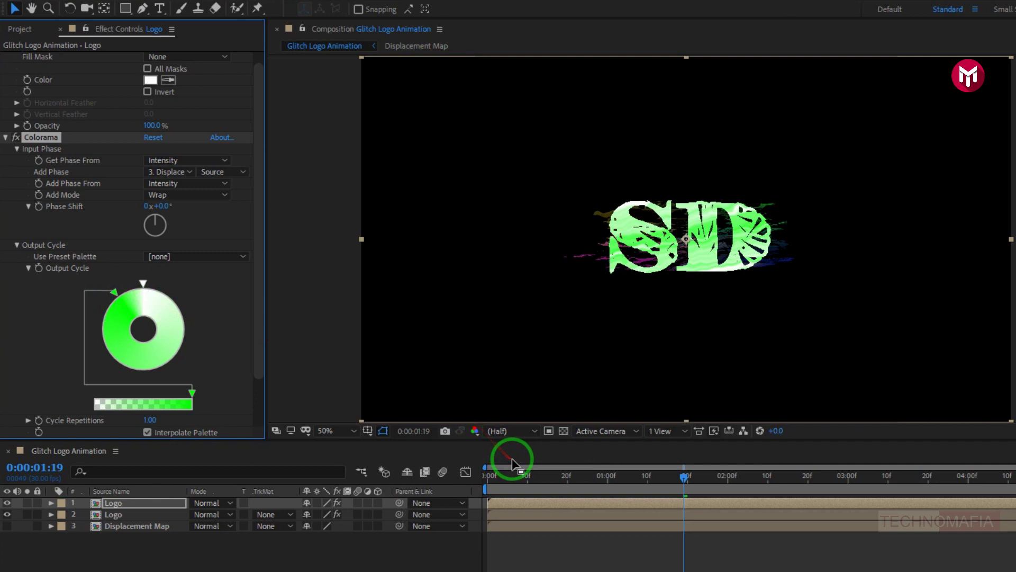
{"action": "left_click_drag", "start_coordinate": [515, 465], "coordinate": [608, 479]}
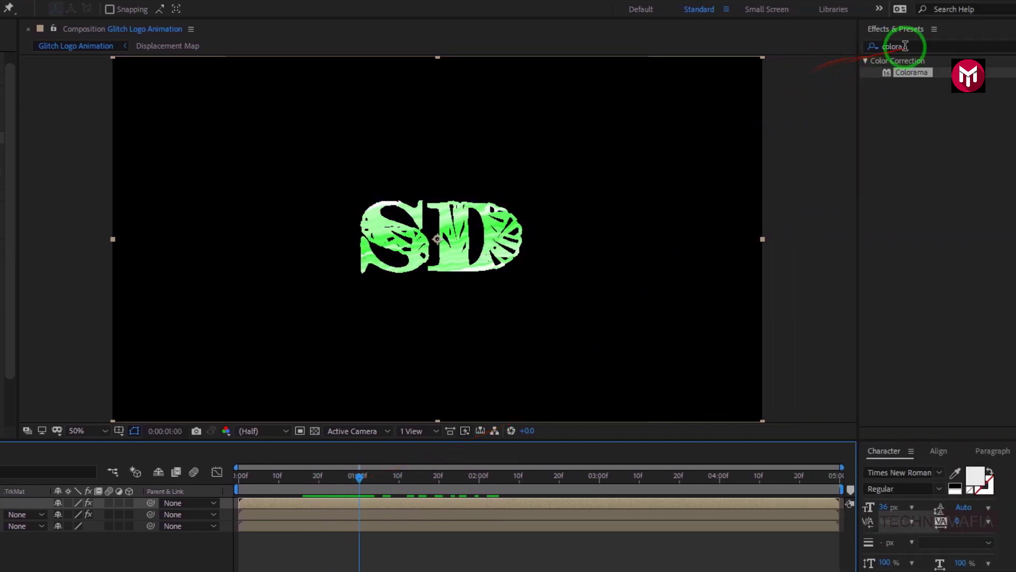
Step: Find the Set Matte effect and apply it to the top Logo layer
{"action": "double_click", "coordinate": [912, 46]}
{"action": "type", "text": "set"}
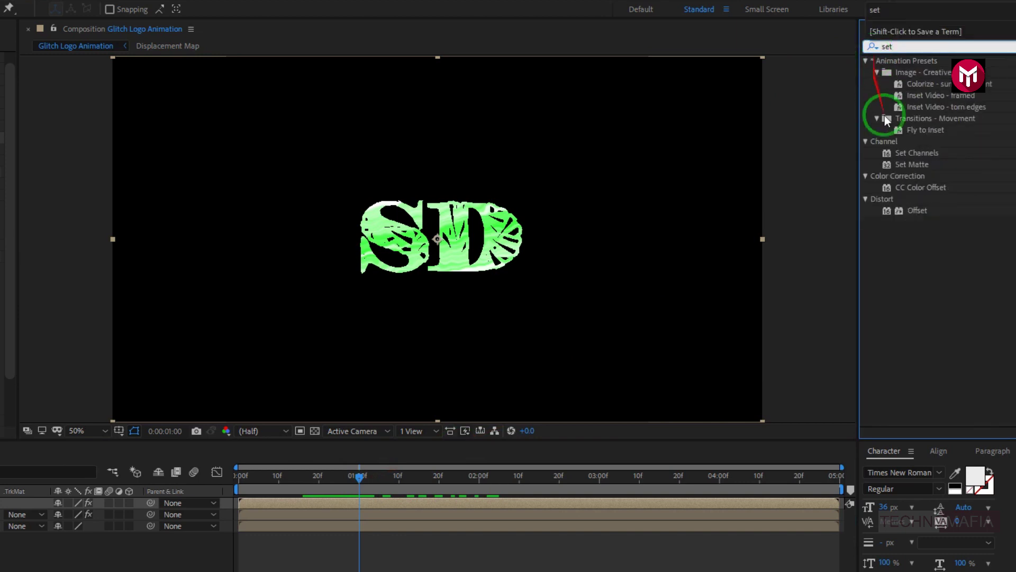
{"action": "left_click", "coordinate": [909, 167]}
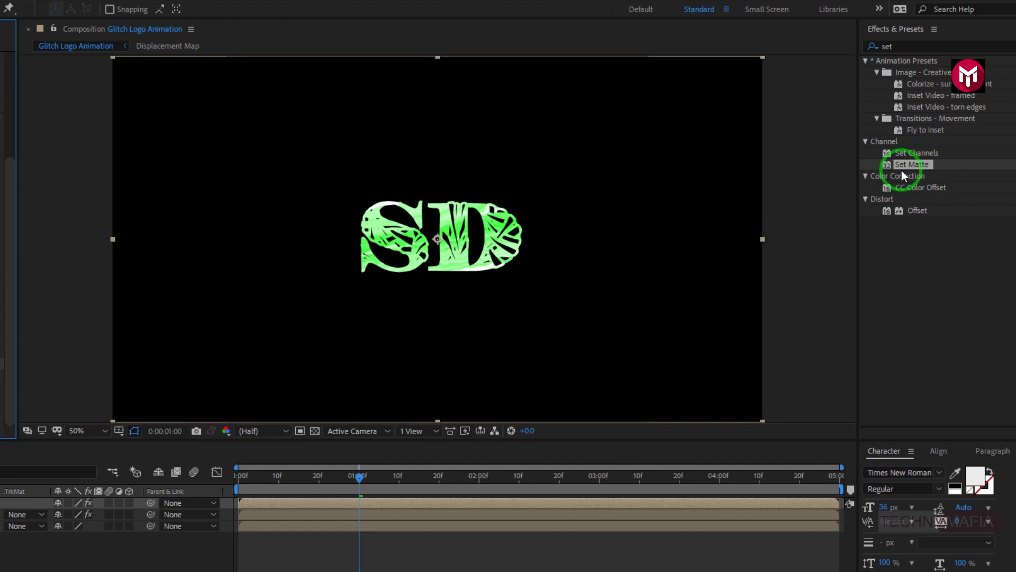
{"action": "left_click_drag", "start_coordinate": [904, 171], "coordinate": [241, 307]}
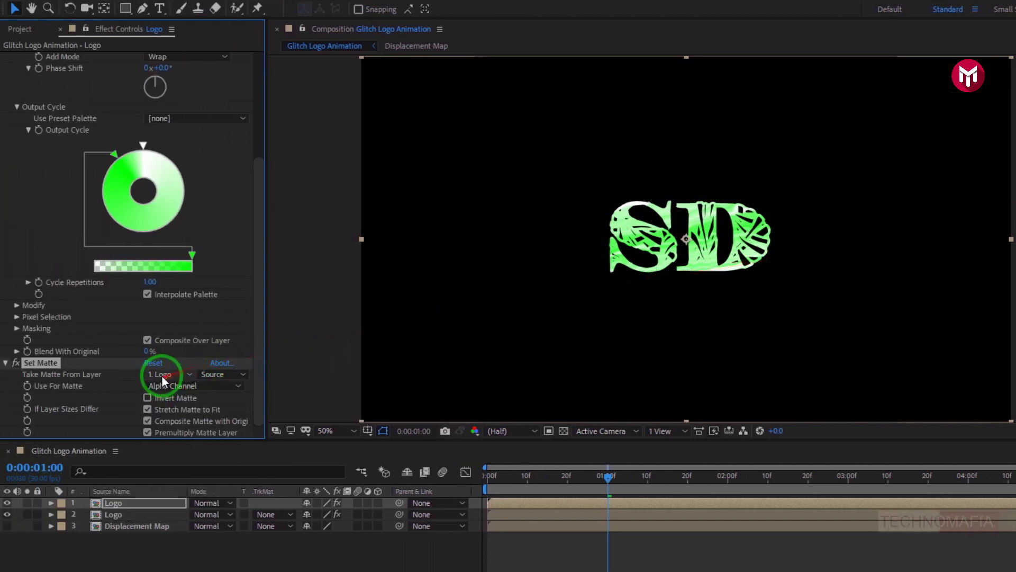
Step: Make Set Matte take its matte from the Displacement Map layer and use Lightness for the matte
{"action": "left_click", "coordinate": [162, 376]}
{"action": "left_click", "coordinate": [167, 437]}
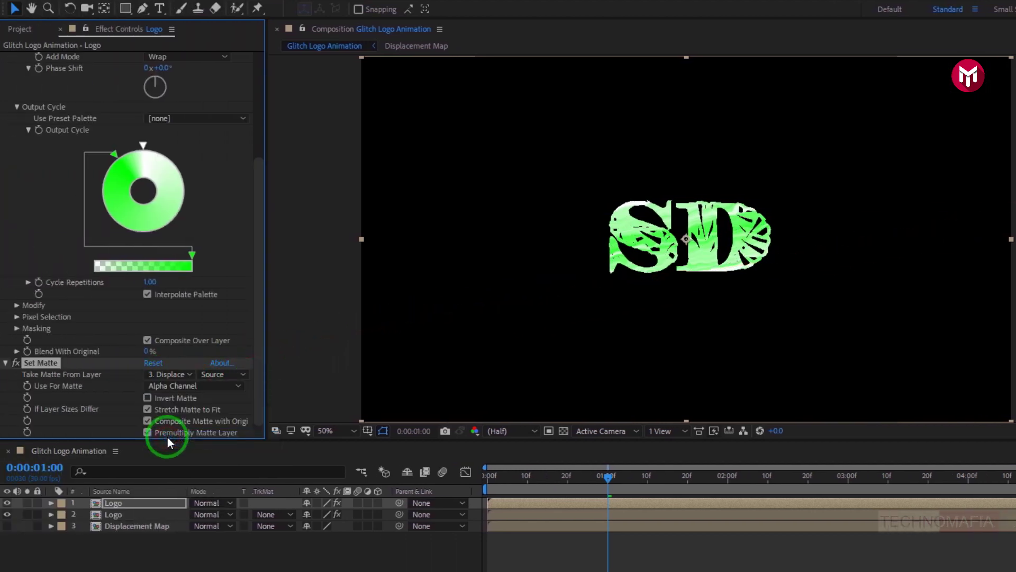
{"action": "left_click", "coordinate": [168, 386]}
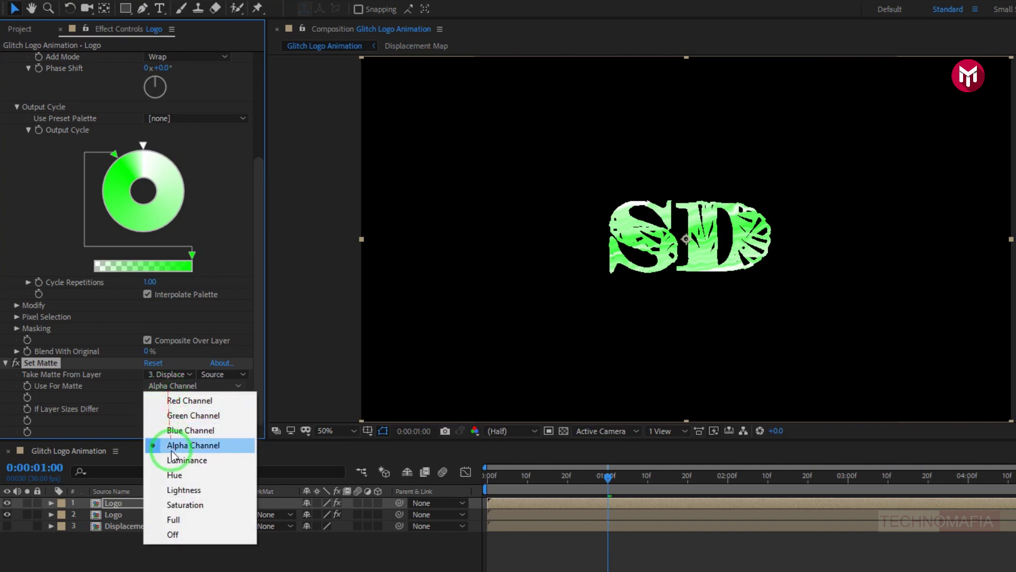
{"action": "left_click", "coordinate": [172, 494]}
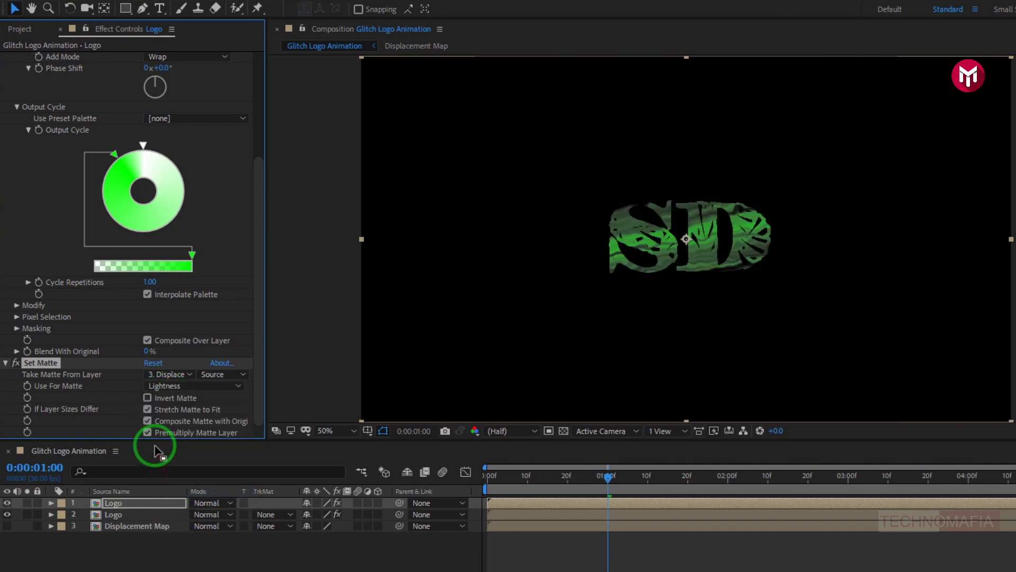
Step: Collapse the settings of the Set Matte, Colorama and Fill effects
{"action": "left_click", "coordinate": [5, 362]}
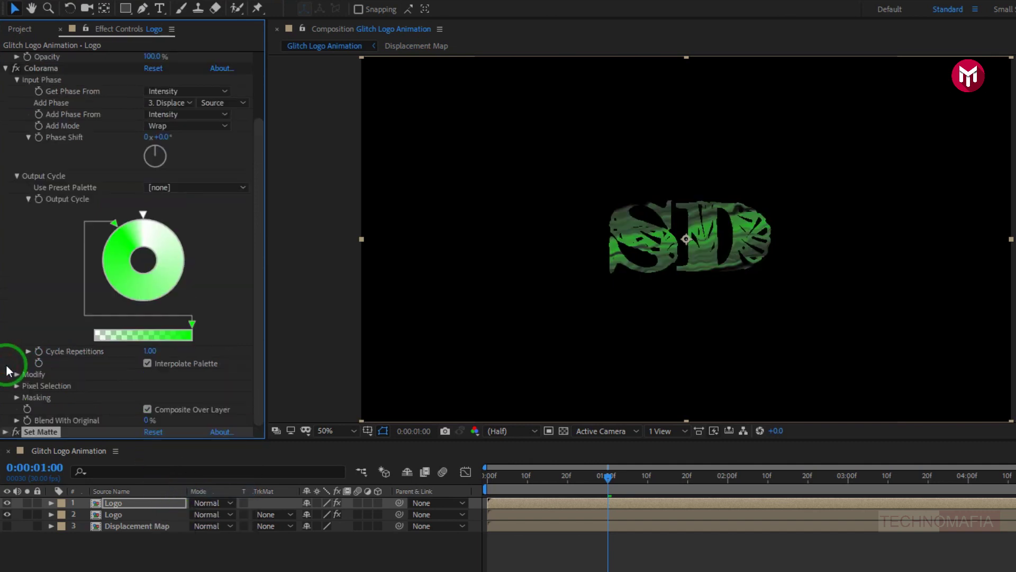
{"action": "left_click", "coordinate": [5, 69]}
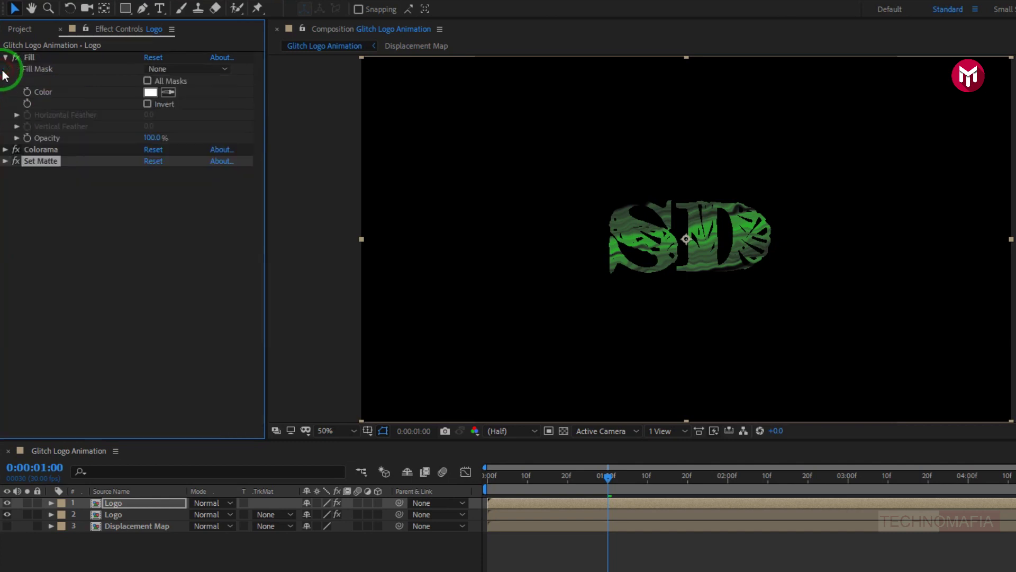
{"action": "left_click", "coordinate": [5, 57]}
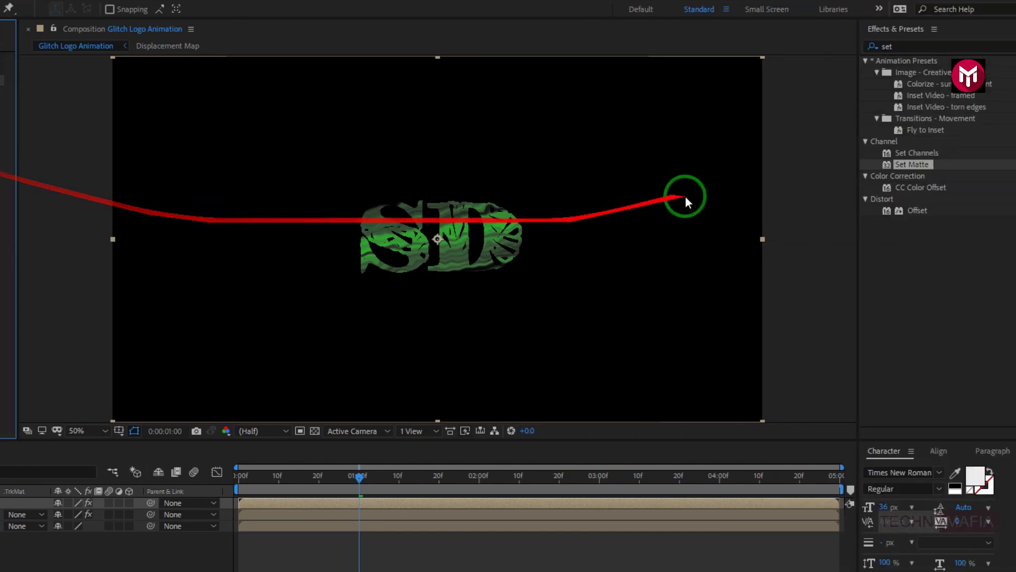
Step: Apply Set Channels to the top Logo layer, with Displacement Map as Source Layer 1 and alpha set to source 4's Saturation
{"action": "left_click", "coordinate": [913, 154]}
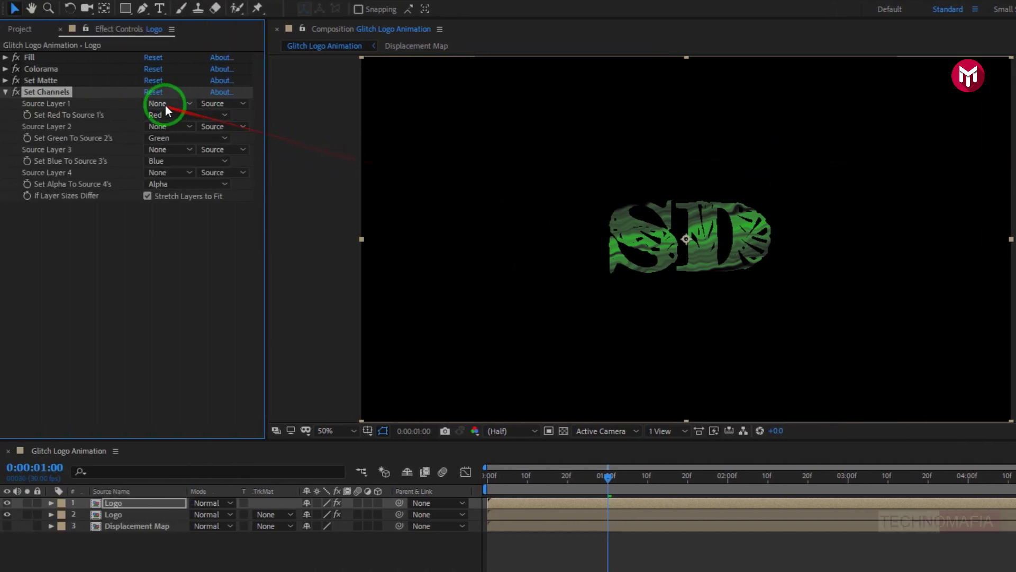
{"action": "left_click", "coordinate": [164, 104]}
{"action": "left_click", "coordinate": [185, 167]}
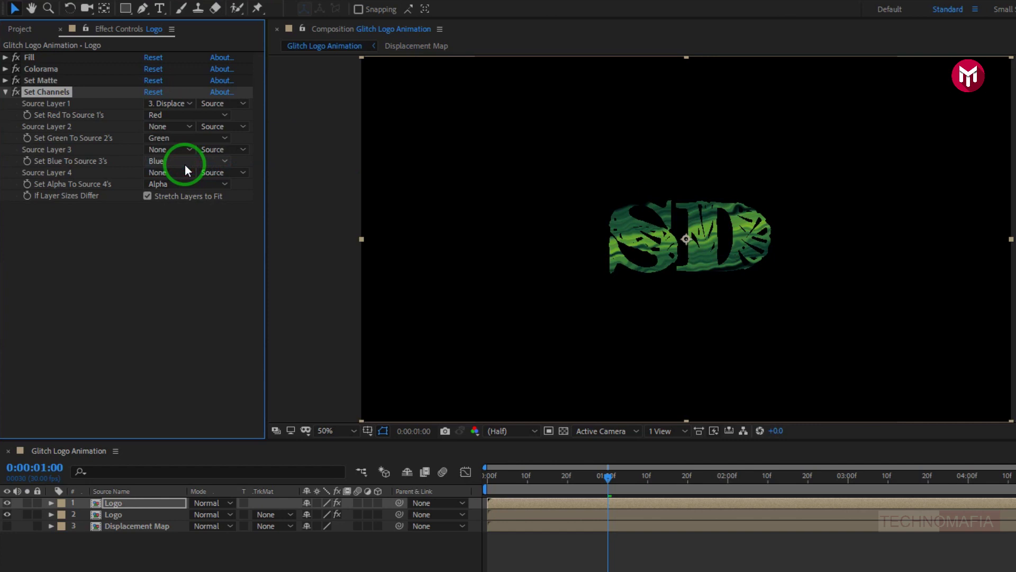
{"action": "left_click", "coordinate": [185, 184]}
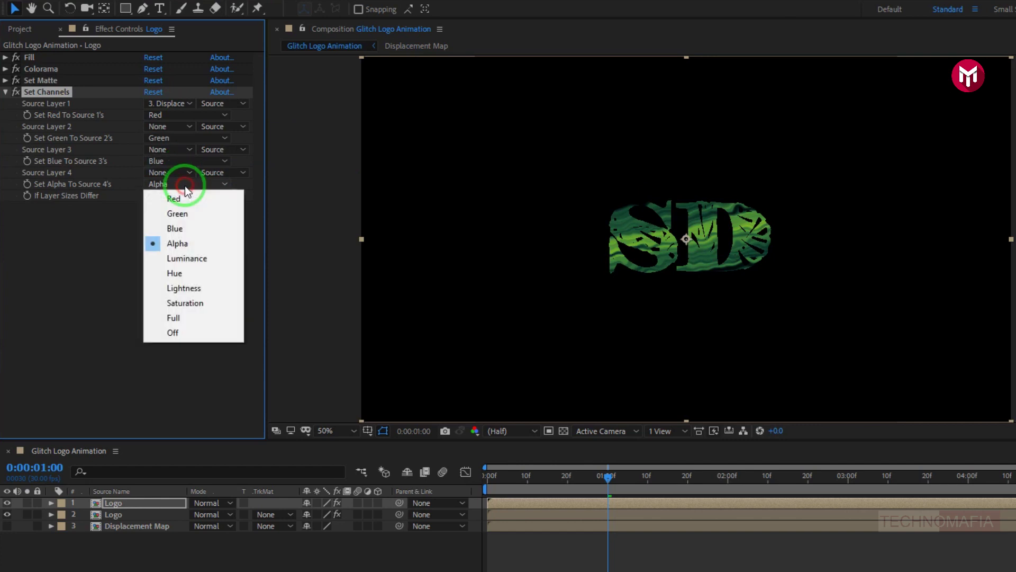
{"action": "left_click", "coordinate": [185, 301]}
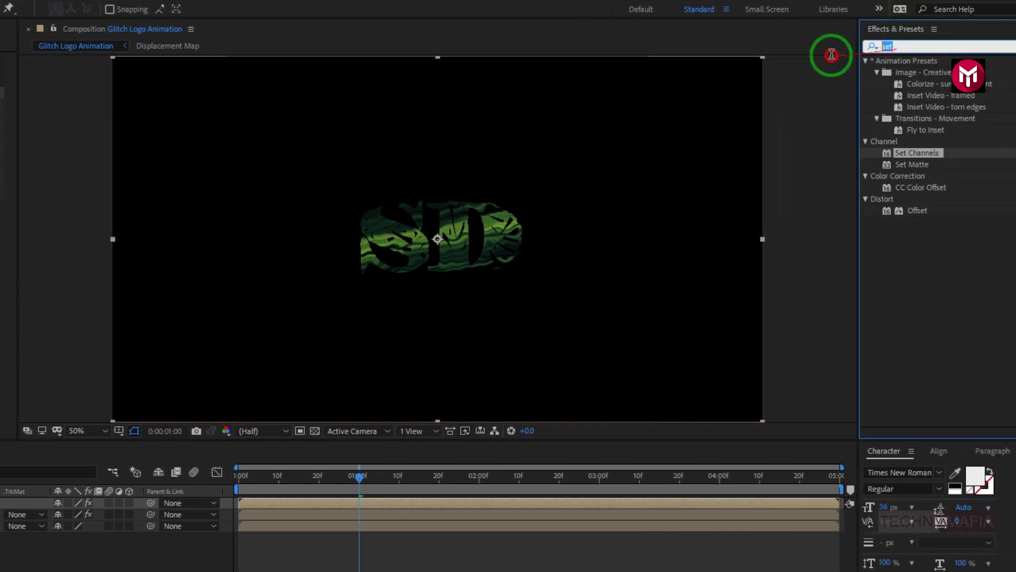
Step: Apply the Displacement Map effect to the top Logo layer and choose the Displacement Map layer as its map layer
{"action": "type", "text": "displ"}
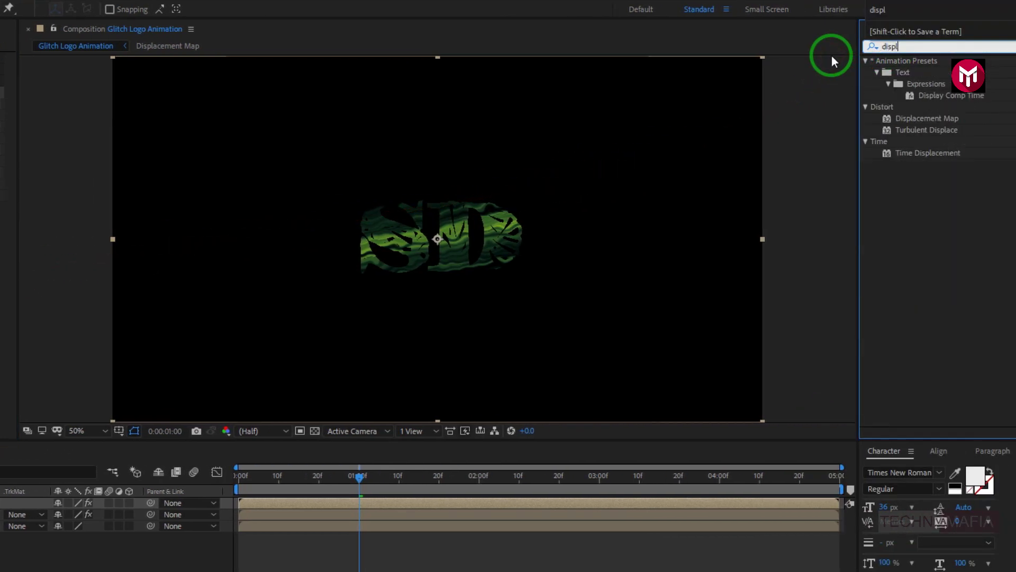
{"action": "left_click", "coordinate": [899, 116]}
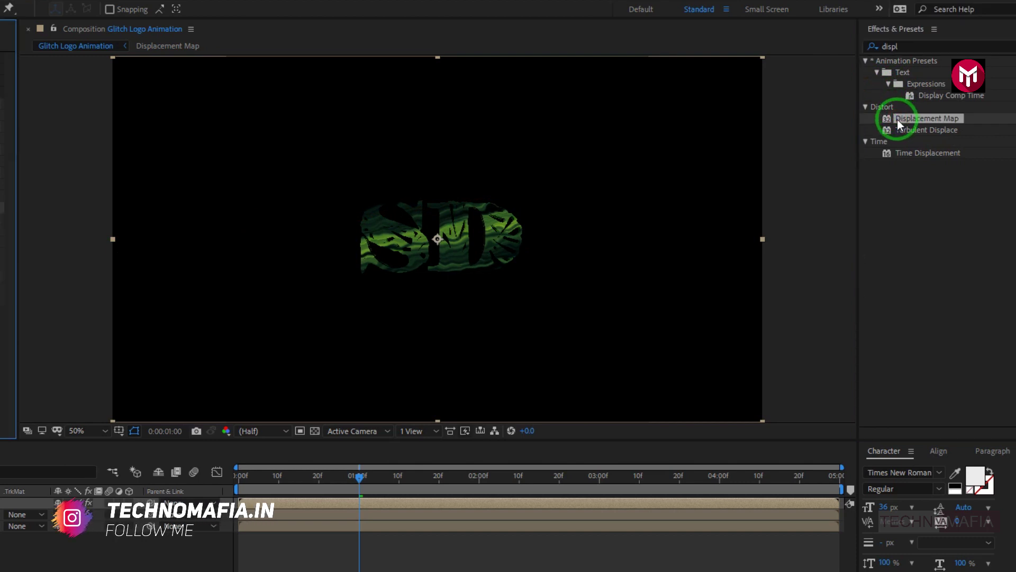
{"action": "left_click_drag", "start_coordinate": [899, 119], "coordinate": [35, 181]}
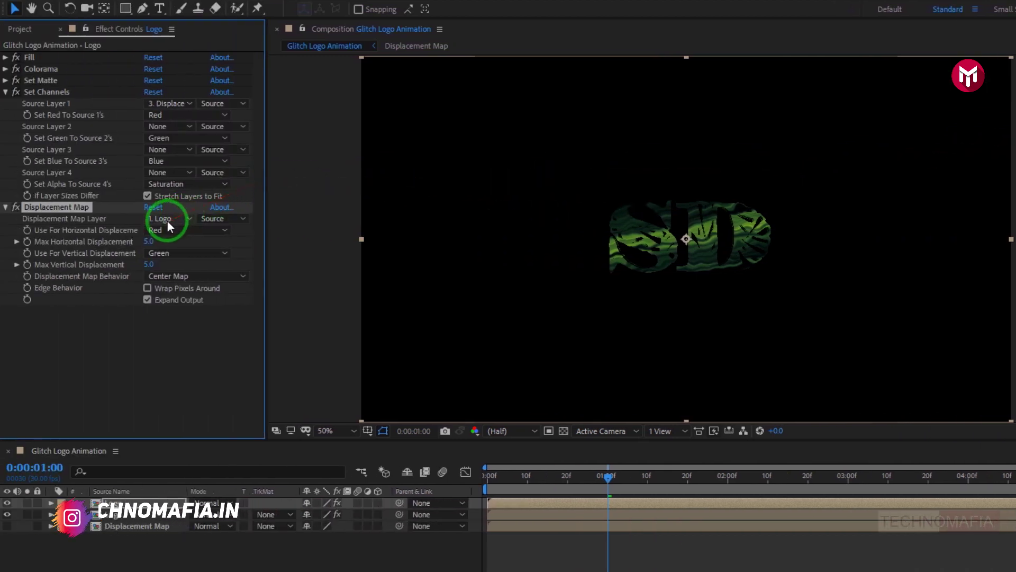
{"action": "left_click", "coordinate": [168, 222]}
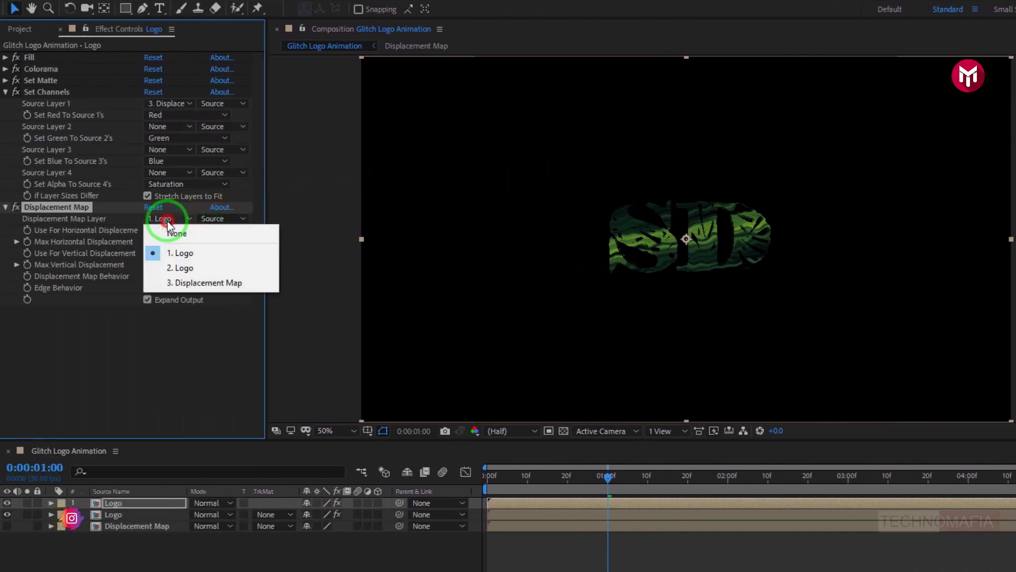
{"action": "left_click", "coordinate": [176, 284]}
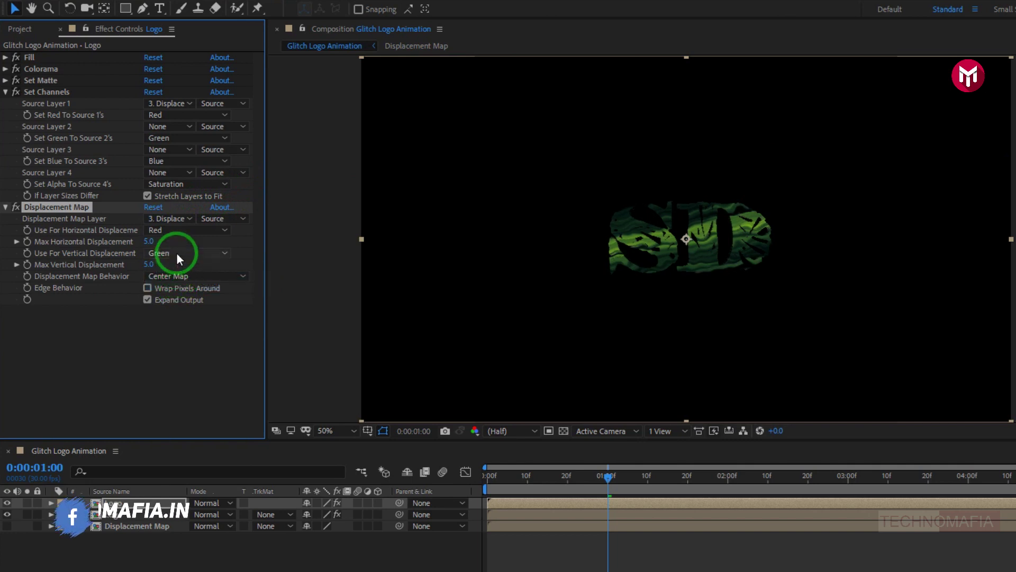
Step: Use Lightness for the effect's horizontal displacement, with a maximum displacement of -50 horizontally and 0 vertically
{"action": "left_click", "coordinate": [173, 231]}
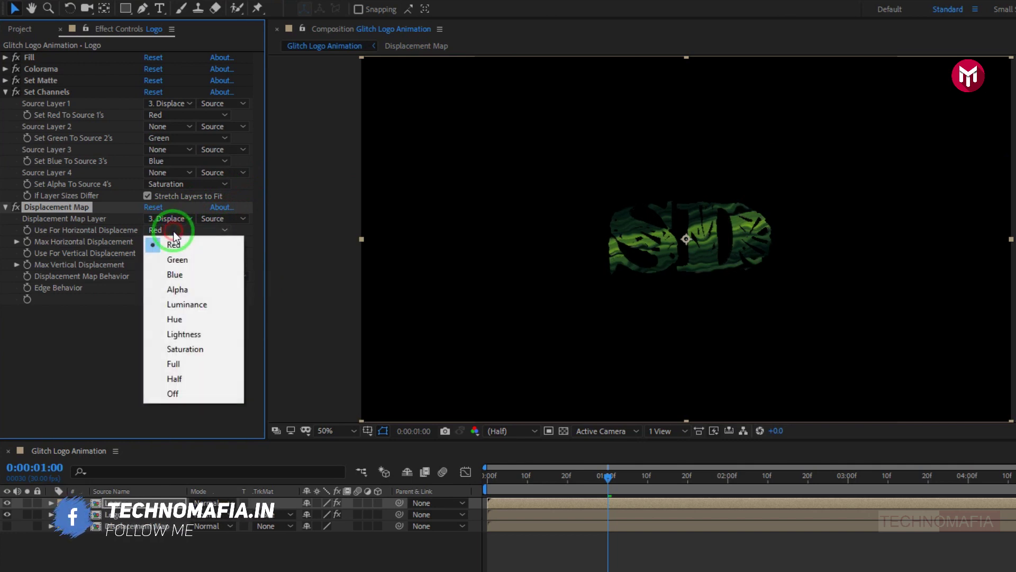
{"action": "left_click", "coordinate": [176, 335]}
{"action": "left_click", "coordinate": [149, 242]}
{"action": "type", "text": "-50"}
{"action": "key", "text": "Return"}
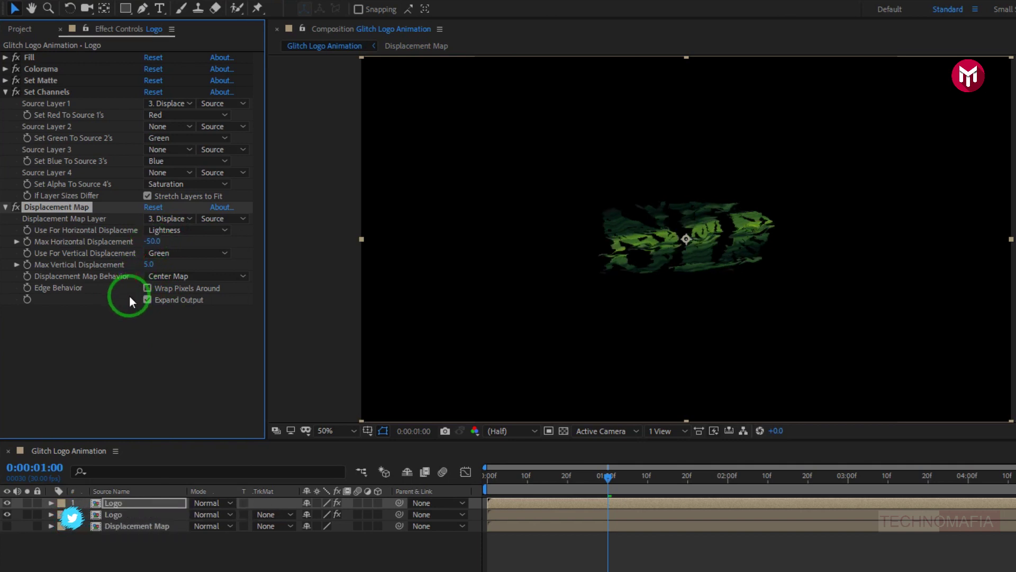
{"action": "left_click", "coordinate": [149, 264]}
{"action": "type", "text": "0"}
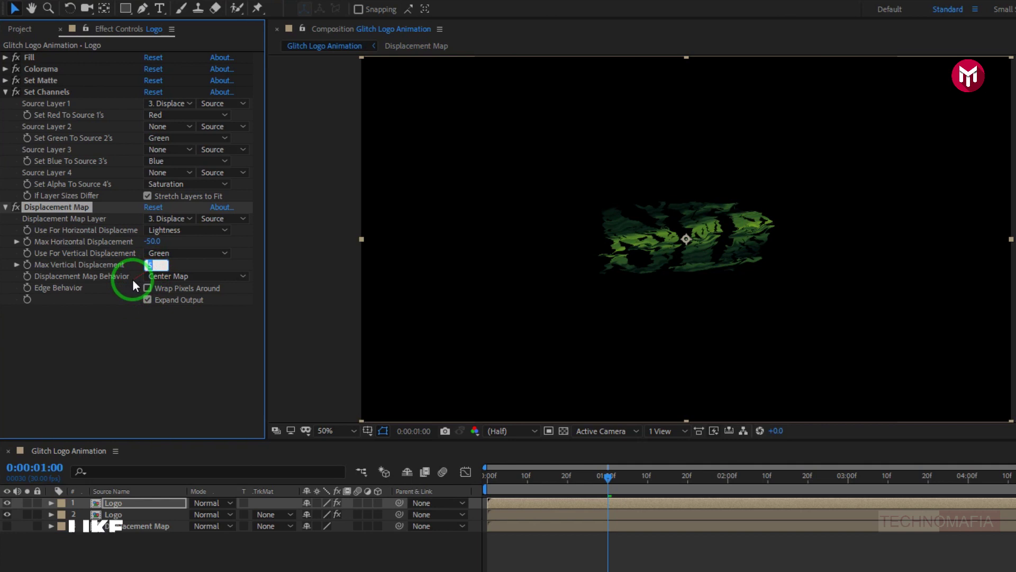
{"action": "key", "text": "Return"}
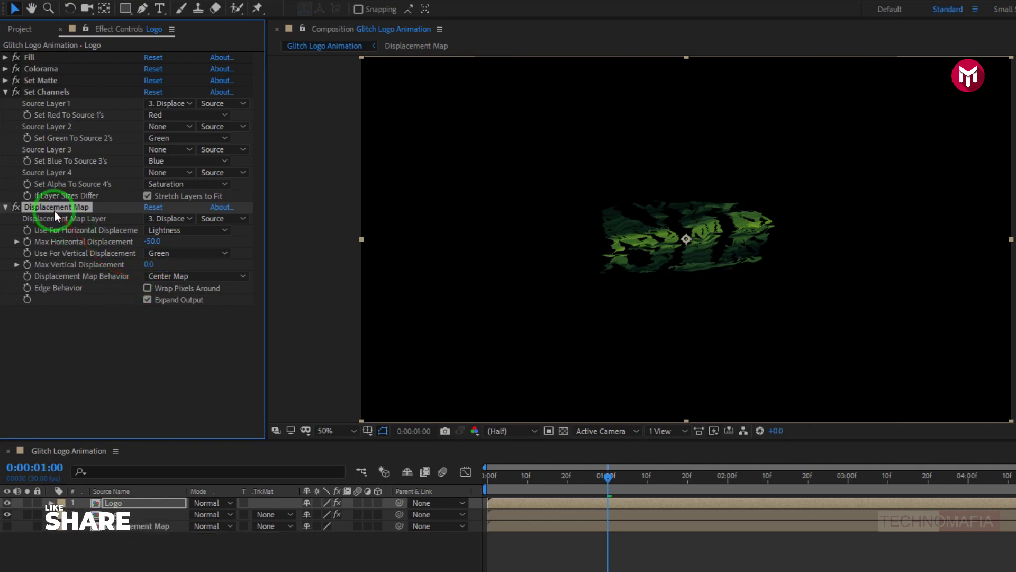
Step: Duplicate the Displacement Map effect four times and set the last copy's maximum horizontal displacement to 200
{"action": "key", "text": "ctrl+d"}
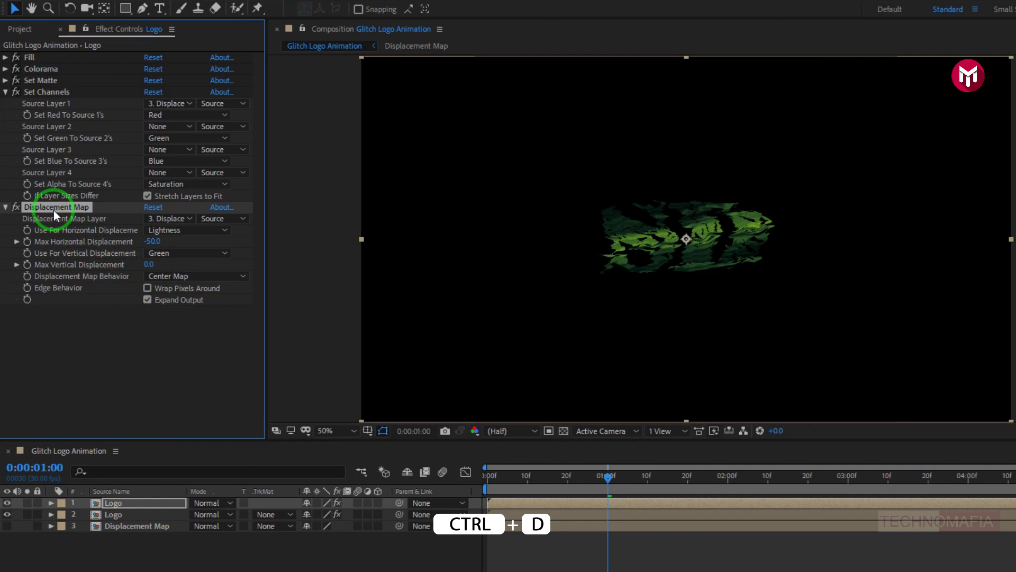
{"action": "key", "text": "ctrl+d"}
{"action": "key", "text": "ctrl+d"}
{"action": "key", "text": "ctrl+d"}
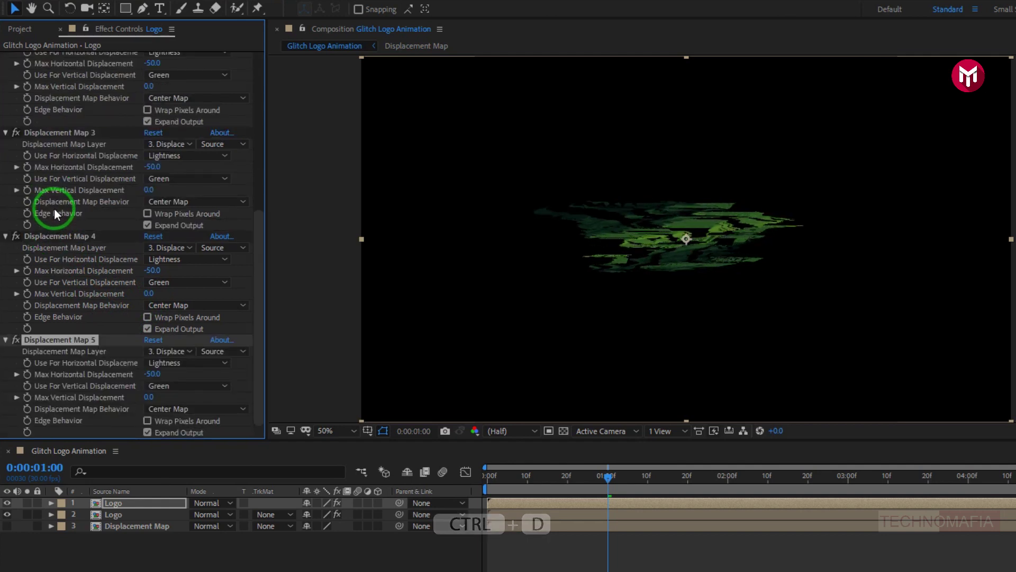
{"action": "left_click", "coordinate": [153, 374]}
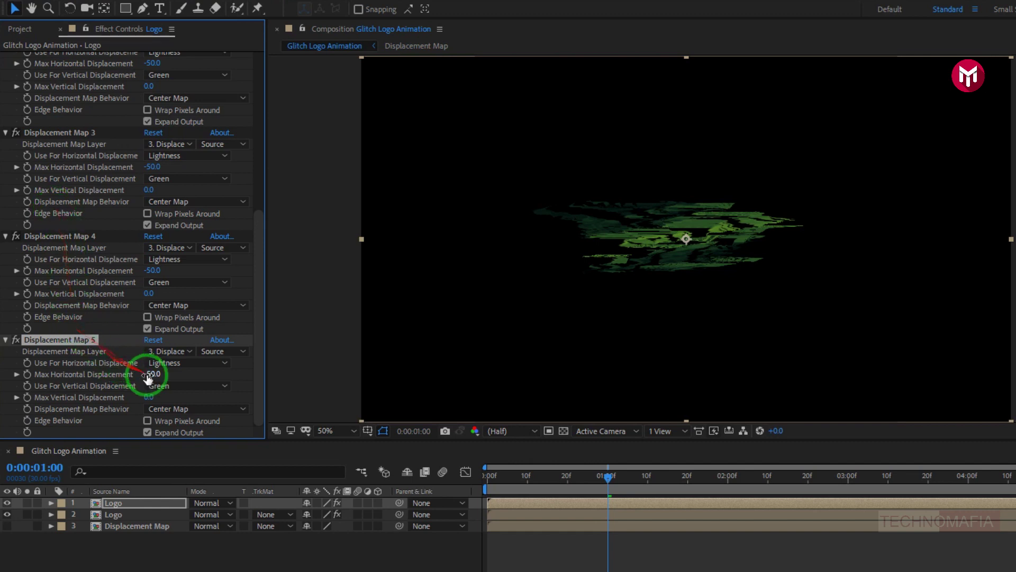
{"action": "type", "text": "200"}
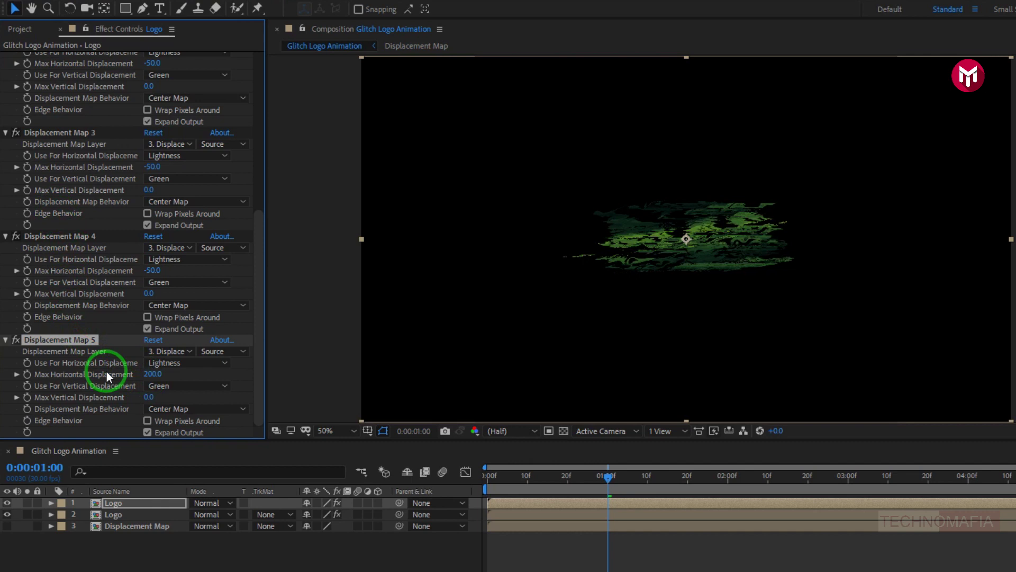
Step: Collapse the settings of all five Displacement Map effects and the Set Channels effect
{"action": "left_click", "coordinate": [6, 339]}
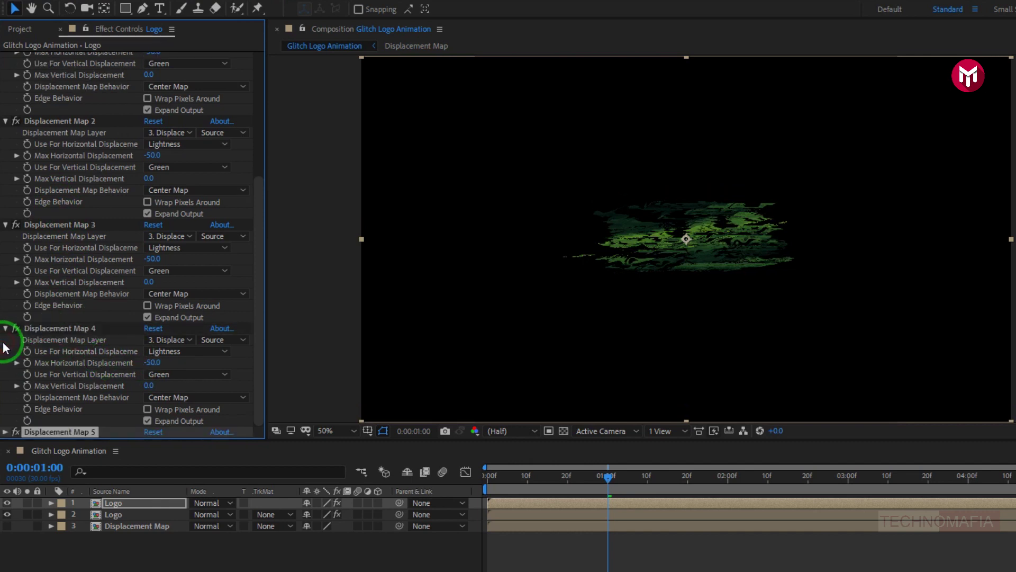
{"action": "left_click", "coordinate": [5, 329]}
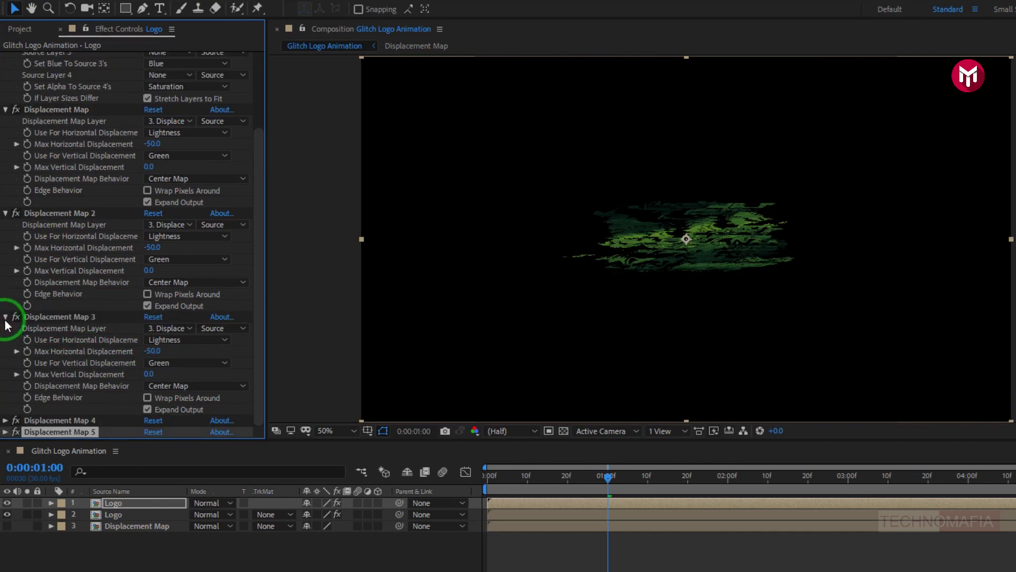
{"action": "left_click", "coordinate": [5, 320]}
{"action": "left_click", "coordinate": [5, 306]}
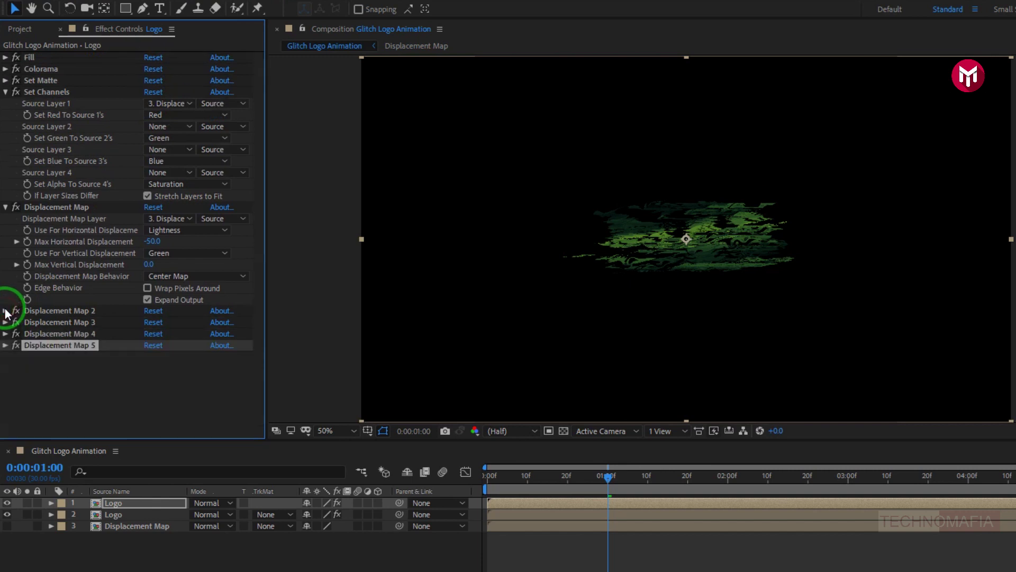
{"action": "left_click", "coordinate": [5, 202]}
{"action": "left_click", "coordinate": [5, 94]}
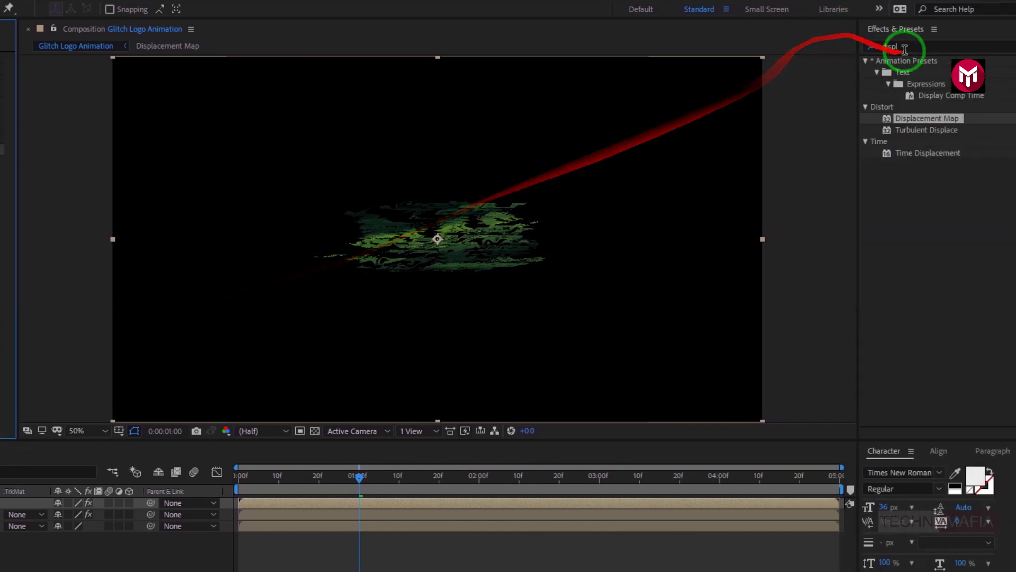
Step: Apply a second Colorama effect to the top Logo layer
{"action": "left_click", "coordinate": [856, 46]}
{"action": "double_click", "coordinate": [899, 46]}
{"action": "type", "text": "c"}
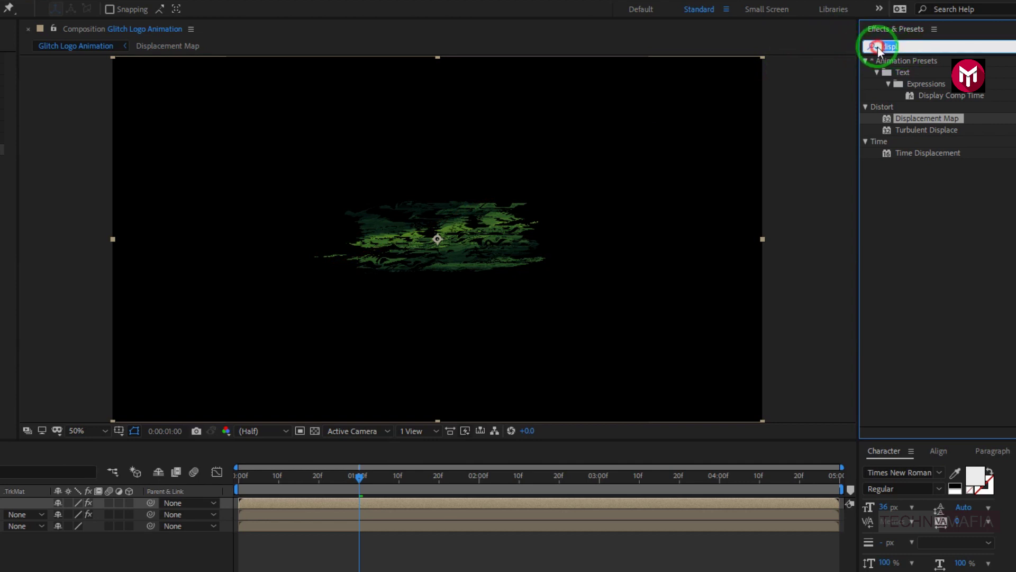
{"action": "left_click", "coordinate": [873, 46]}
{"action": "type", "text": "olo"}
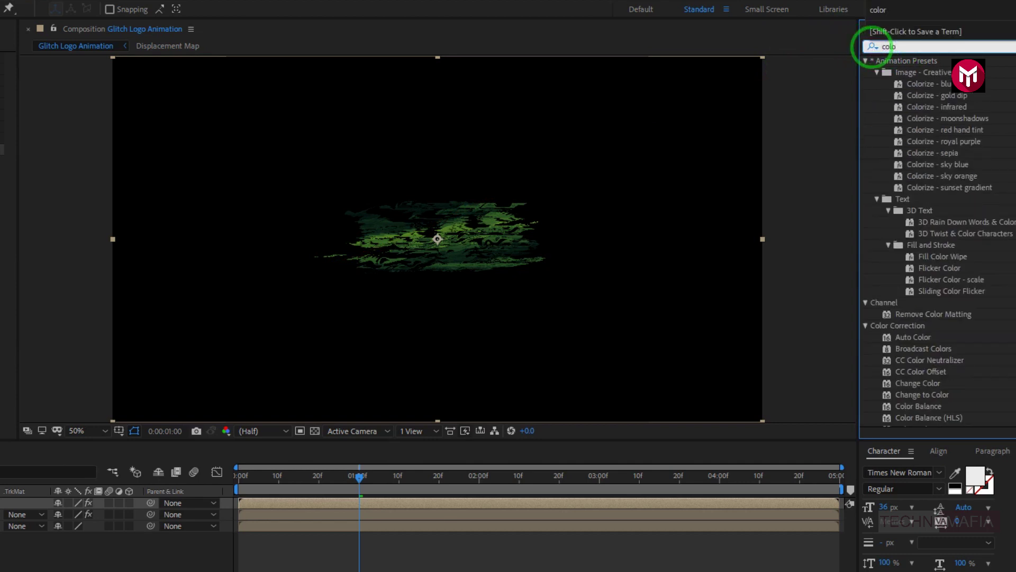
{"action": "type", "text": "ra"}
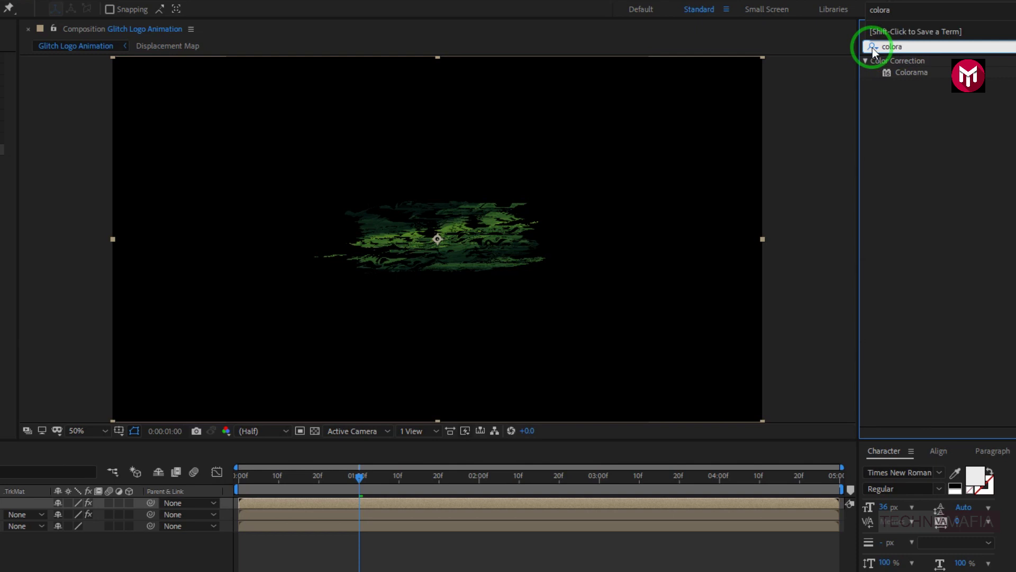
{"action": "double_click", "coordinate": [903, 74]}
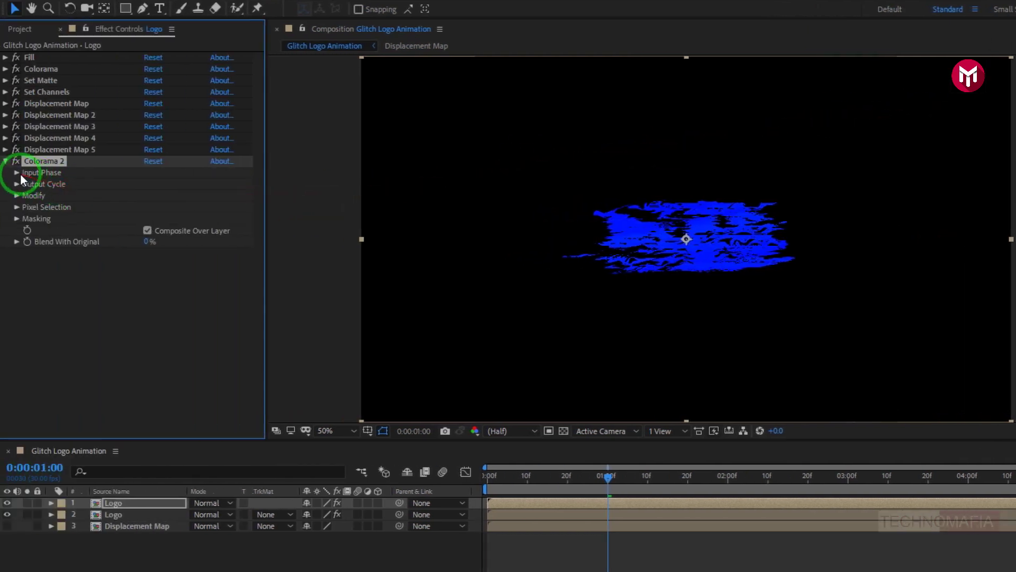
Step: Choose the Displacement Map layer as Colorama 2's Add Phase source, turn off Modify Alpha and scrub through the animation
{"action": "left_click", "coordinate": [20, 173]}
{"action": "left_click", "coordinate": [159, 195]}
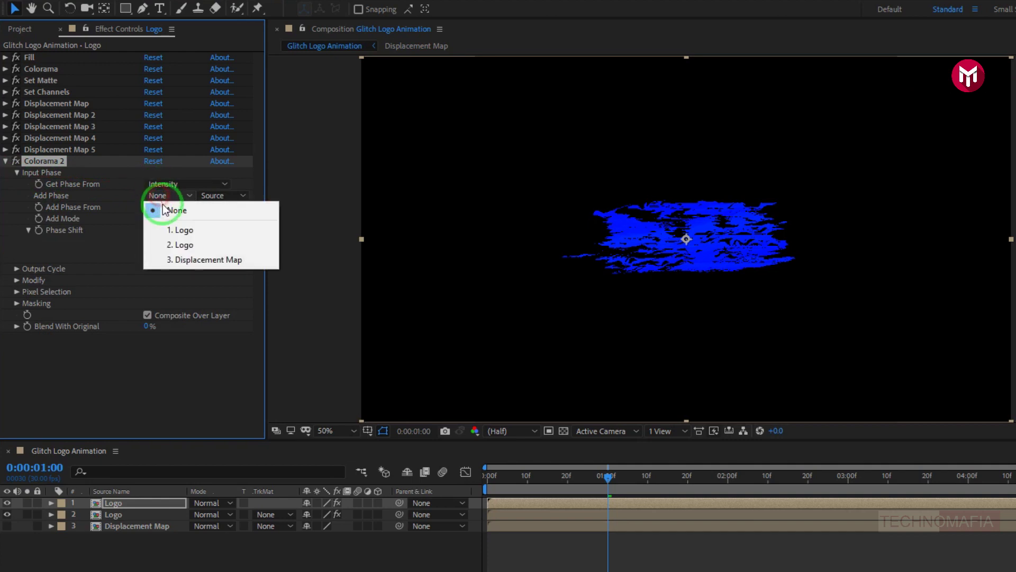
{"action": "left_click", "coordinate": [182, 258]}
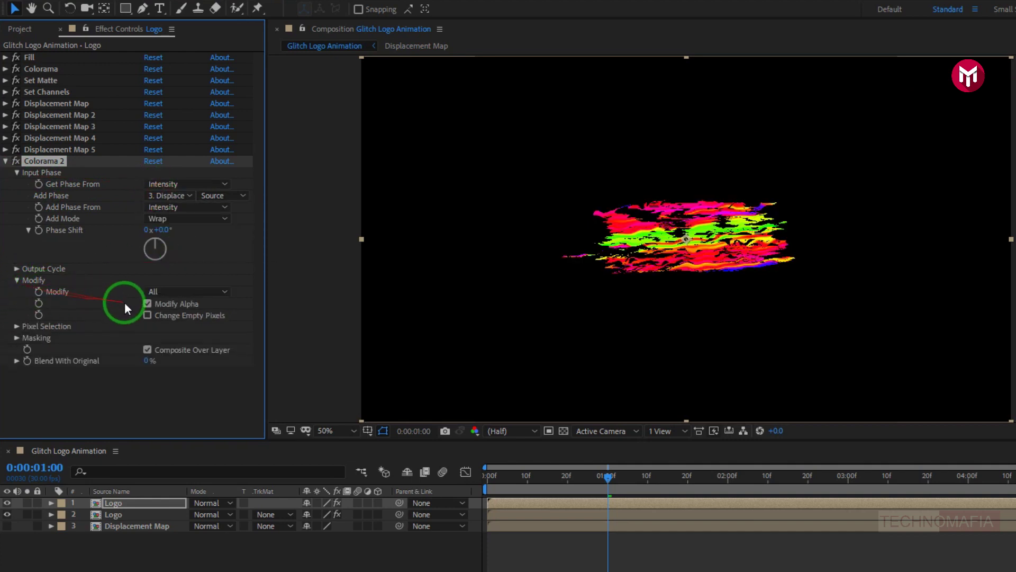
{"action": "left_click", "coordinate": [148, 304]}
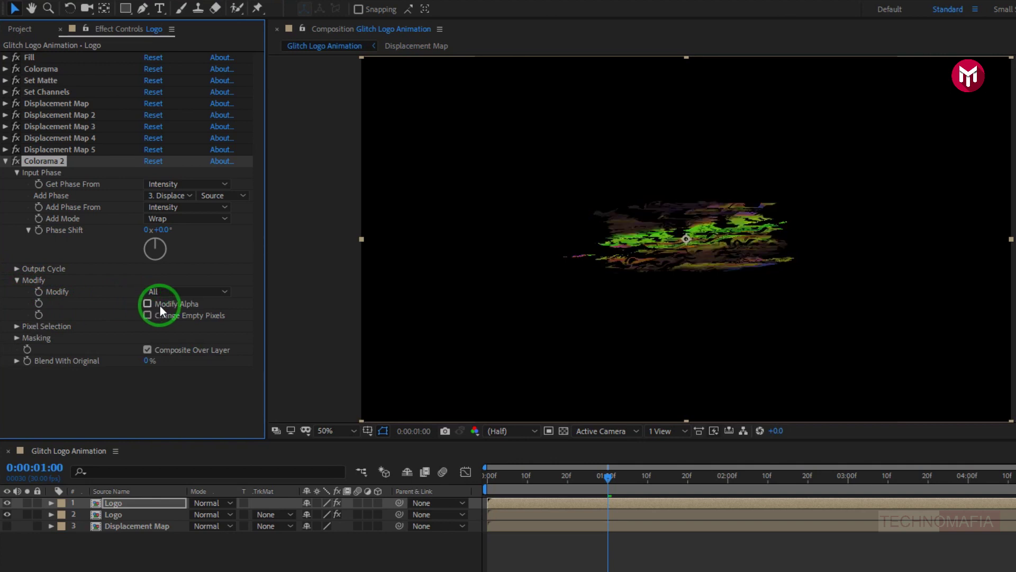
{"action": "left_click_drag", "start_coordinate": [495, 478], "coordinate": [684, 478]}
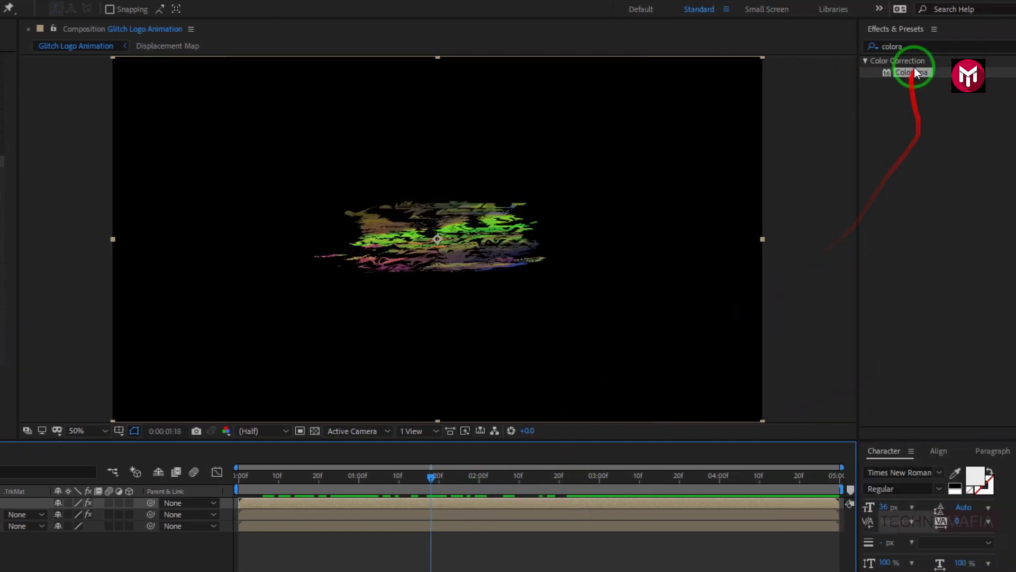
Step: Apply the Glow effect to the top Logo layer and set its glow radius to 150
{"action": "double_click", "coordinate": [907, 46]}
{"action": "key", "text": "BackSpace"}
{"action": "type", "text": "glow"}
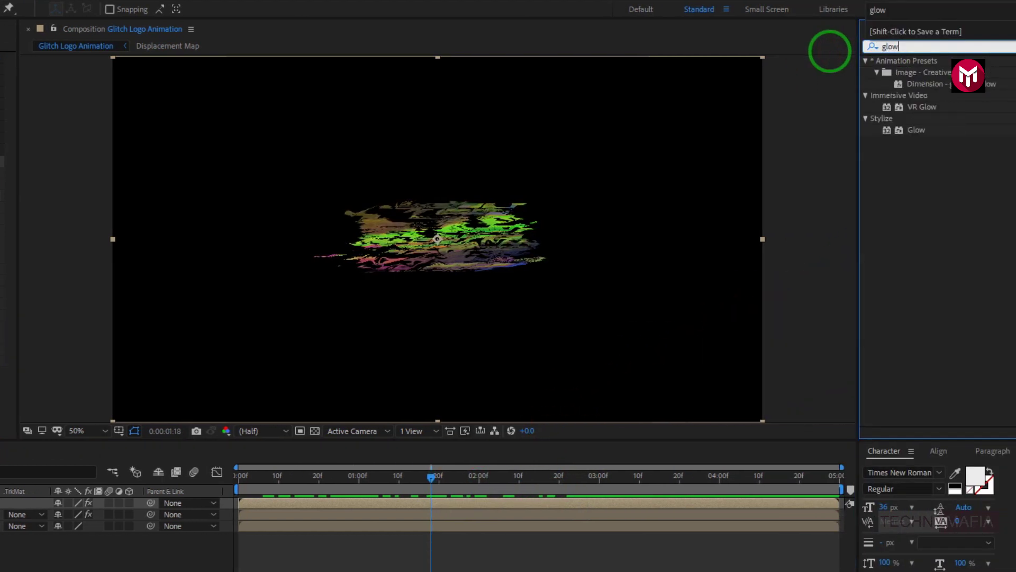
{"action": "double_click", "coordinate": [912, 129]}
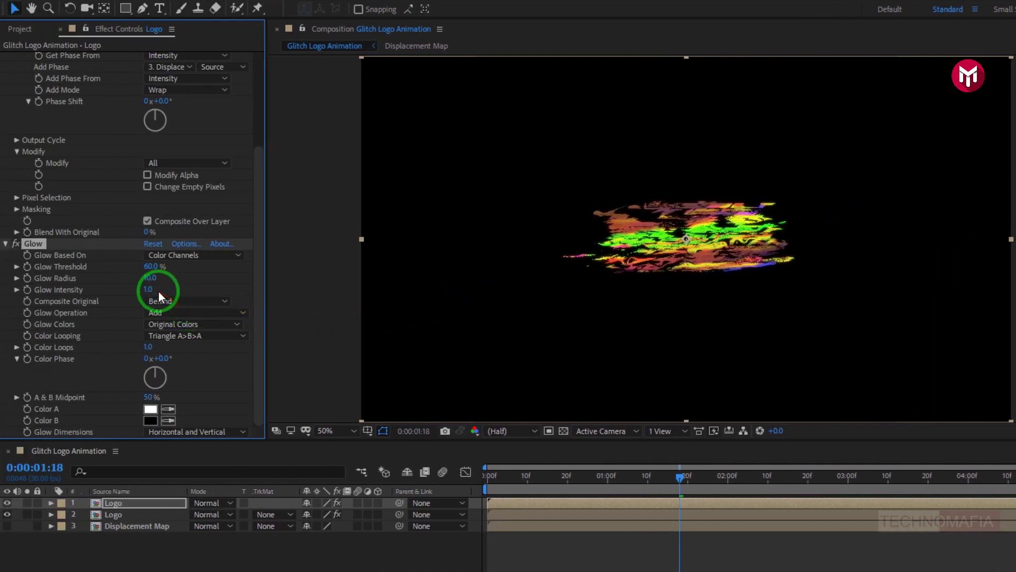
{"action": "left_click_drag", "start_coordinate": [149, 278], "coordinate": [255, 279]}
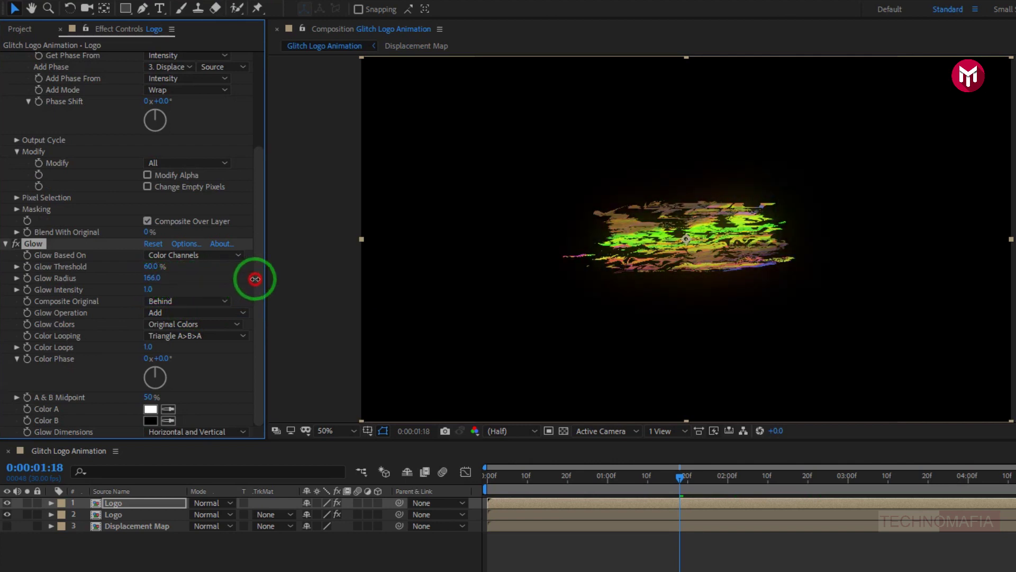
{"action": "left_click_drag", "start_coordinate": [256, 279], "coordinate": [247, 280]}
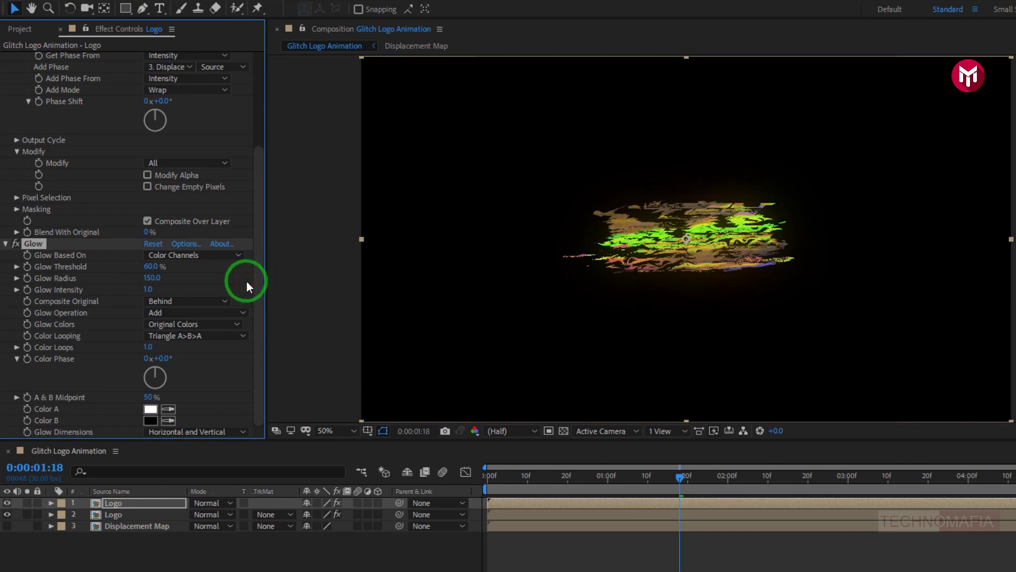
Step: Add a second Glow effect to the top Logo layer with a glow radius of 602
{"action": "double_click", "coordinate": [912, 130]}
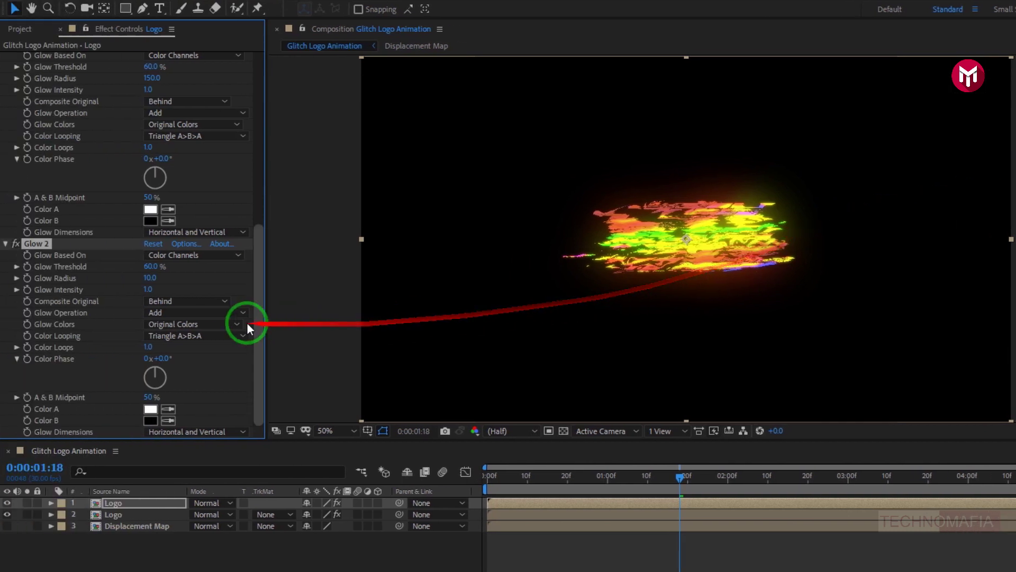
{"action": "left_click", "coordinate": [152, 279]}
{"action": "left_click_drag", "start_coordinate": [154, 281], "coordinate": [552, 282]}
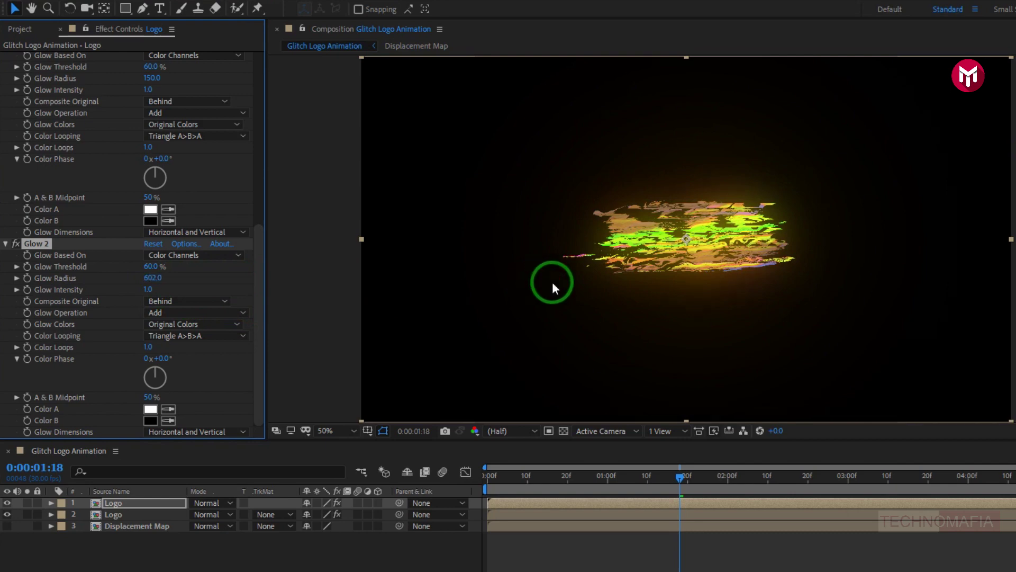
Step: Collapse the settings of both Glow effects and Colorama 2
{"action": "left_click", "coordinate": [6, 244]}
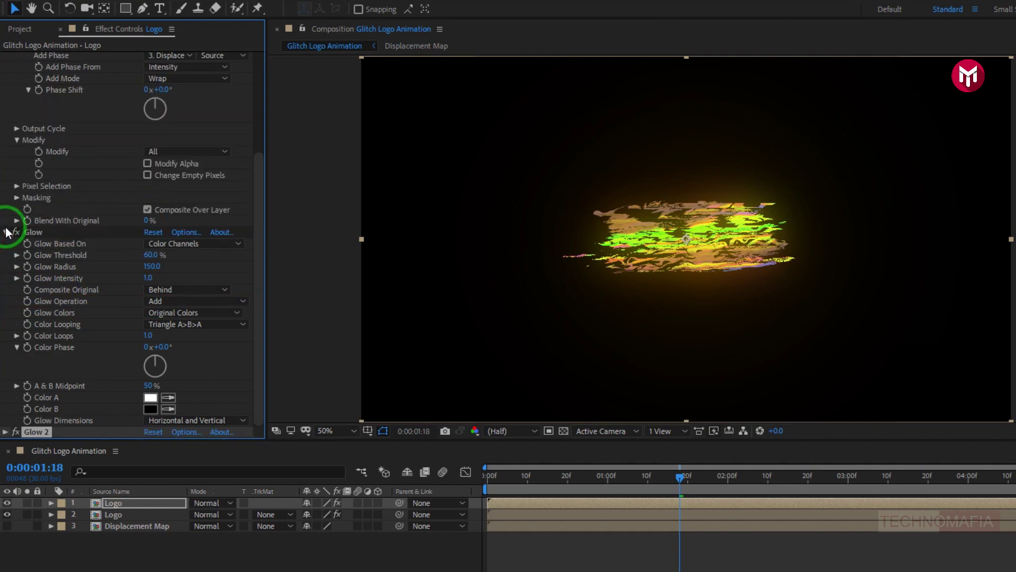
{"action": "left_click", "coordinate": [5, 233]}
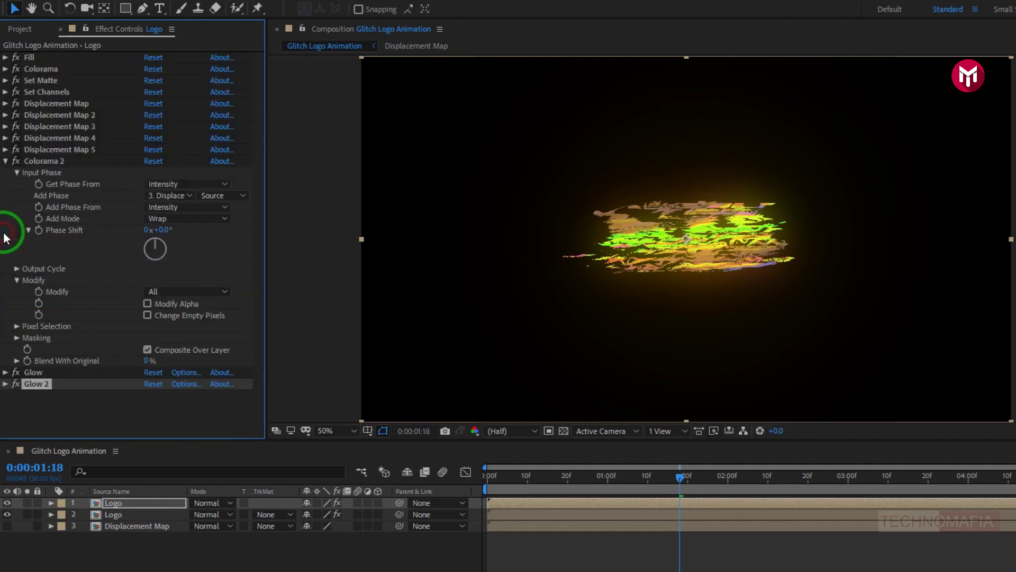
{"action": "left_click", "coordinate": [6, 162]}
Step: Apply the Color Balance (HLS) effect to the top Logo layer, after the second Glow
{"action": "left_click", "coordinate": [894, 47]}
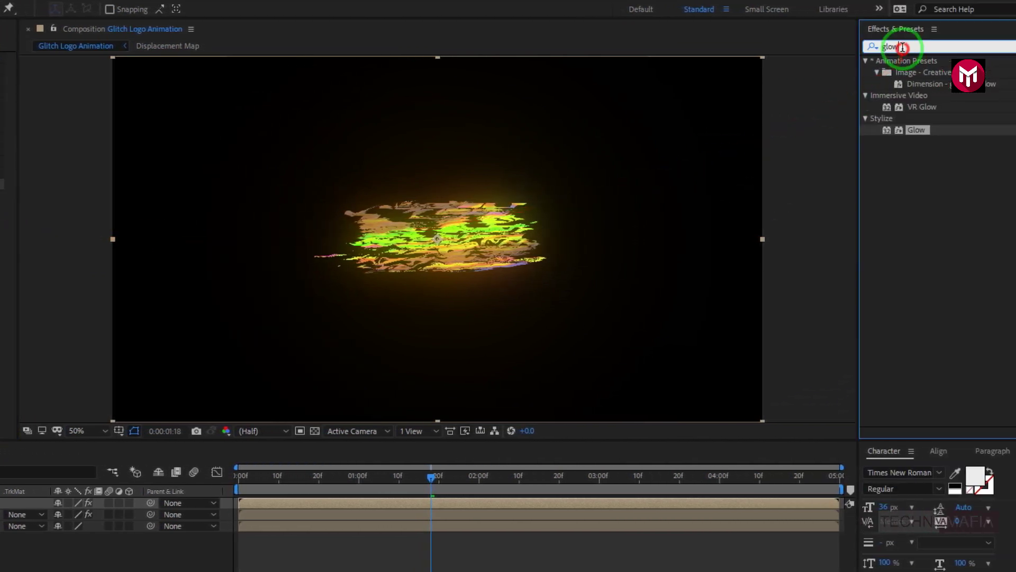
{"action": "type", "text": "co"}
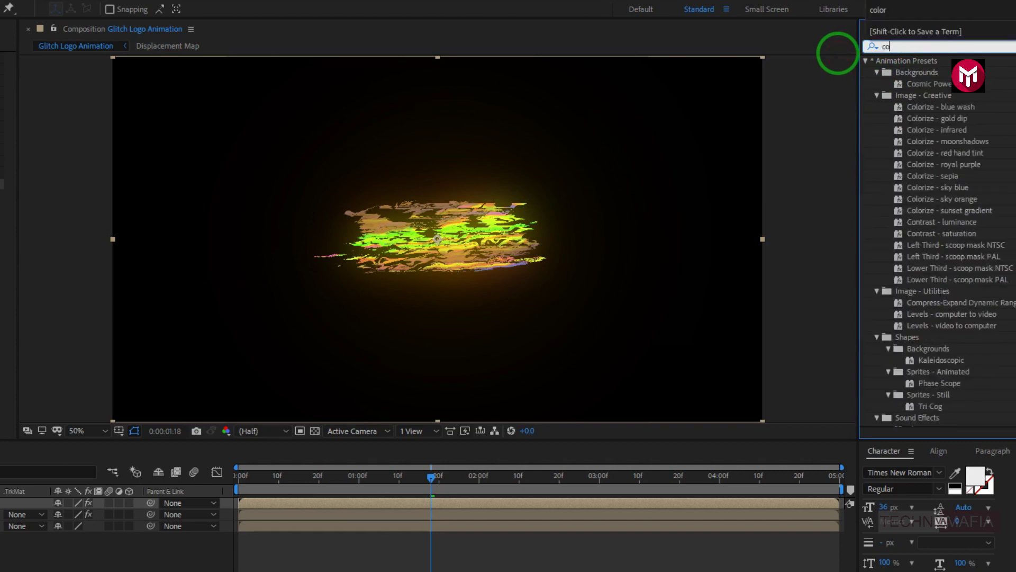
{"action": "type", "text": "lor b"}
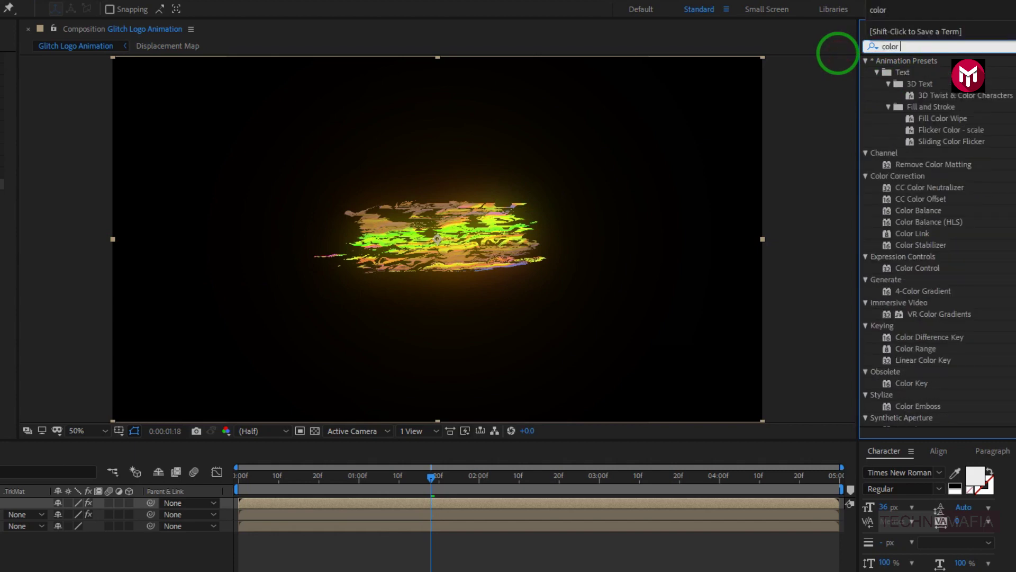
{"action": "left_click", "coordinate": [915, 85]}
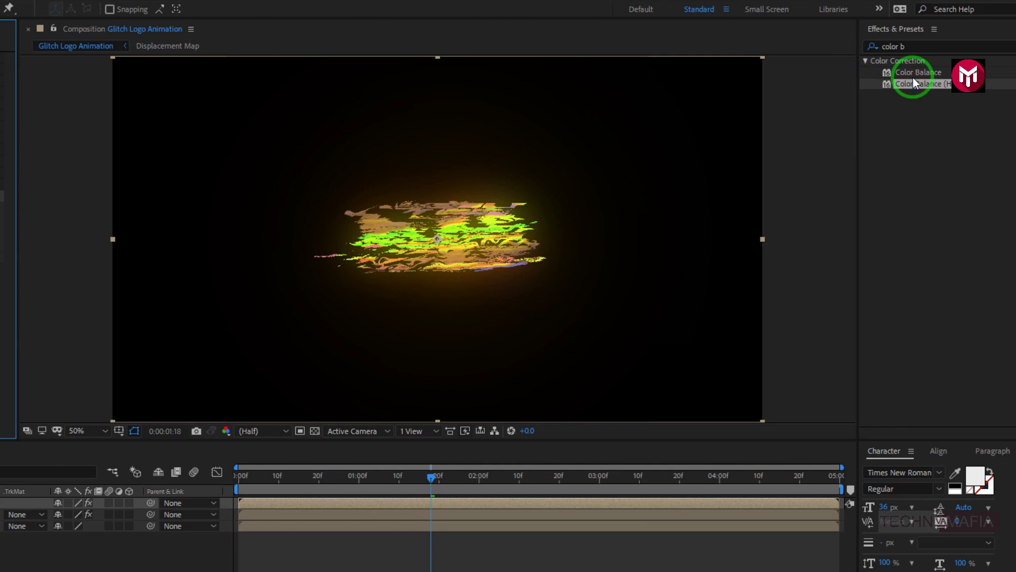
{"action": "left_click_drag", "start_coordinate": [912, 83], "coordinate": [212, 182]}
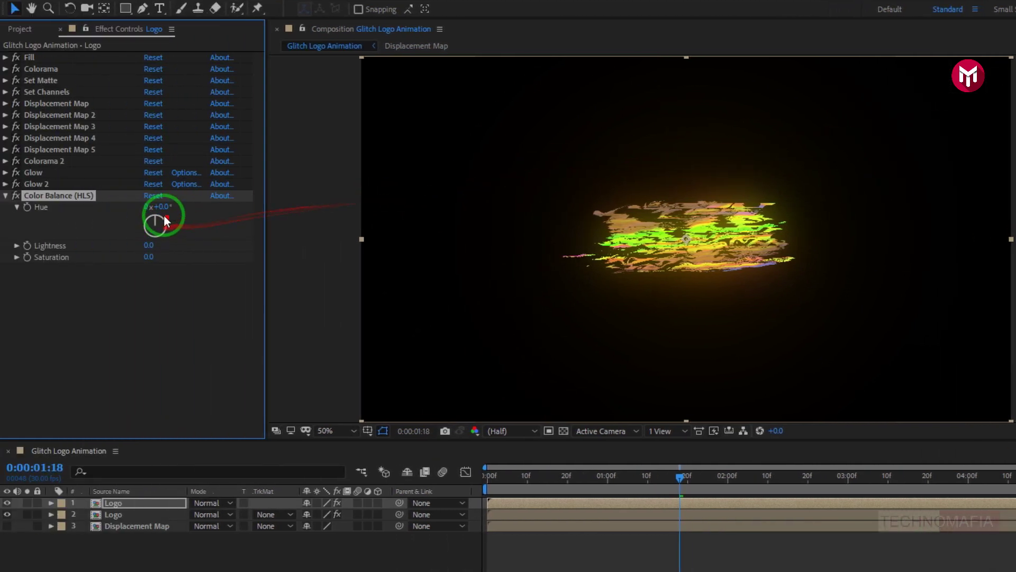
Step: Set the Color Balance (HLS) hue to -277° and preview the animation from the first frame
{"action": "left_click_drag", "start_coordinate": [161, 207], "coordinate": [27, 225]}
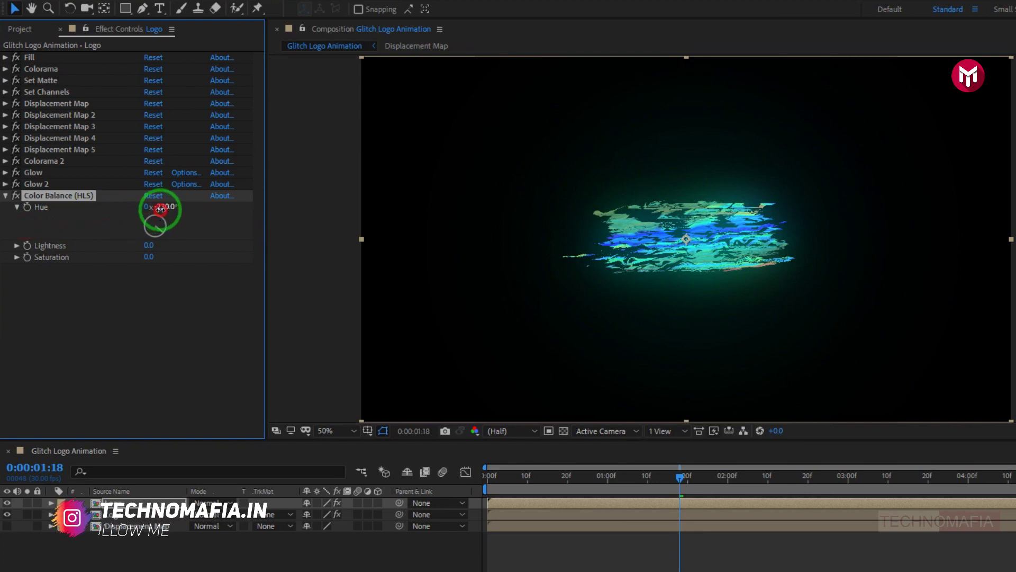
{"action": "left_click_drag", "start_coordinate": [153, 210], "coordinate": [140, 226]}
{"action": "left_click", "coordinate": [484, 474]}
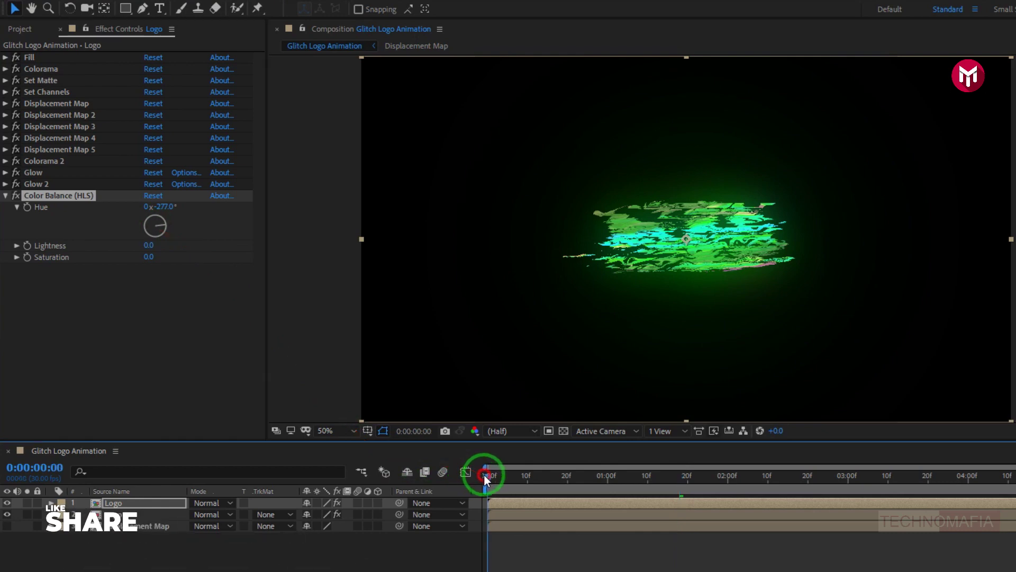
{"action": "key", "text": "space"}
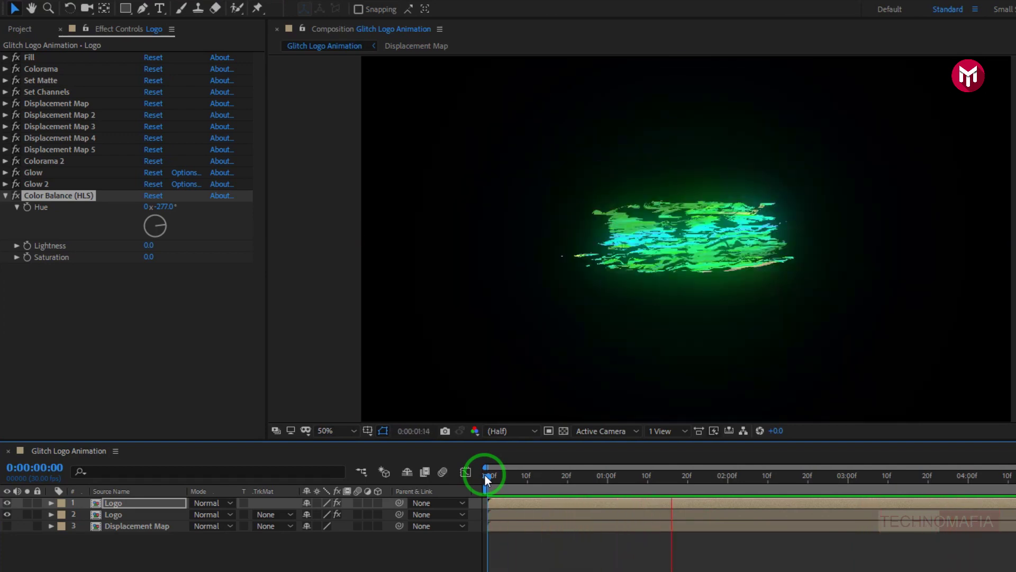
{"action": "key", "text": "space"}
Step: Add another Logo composition as the topmost layer and apply the Vegas effect to it
{"action": "left_click", "coordinate": [21, 29]}
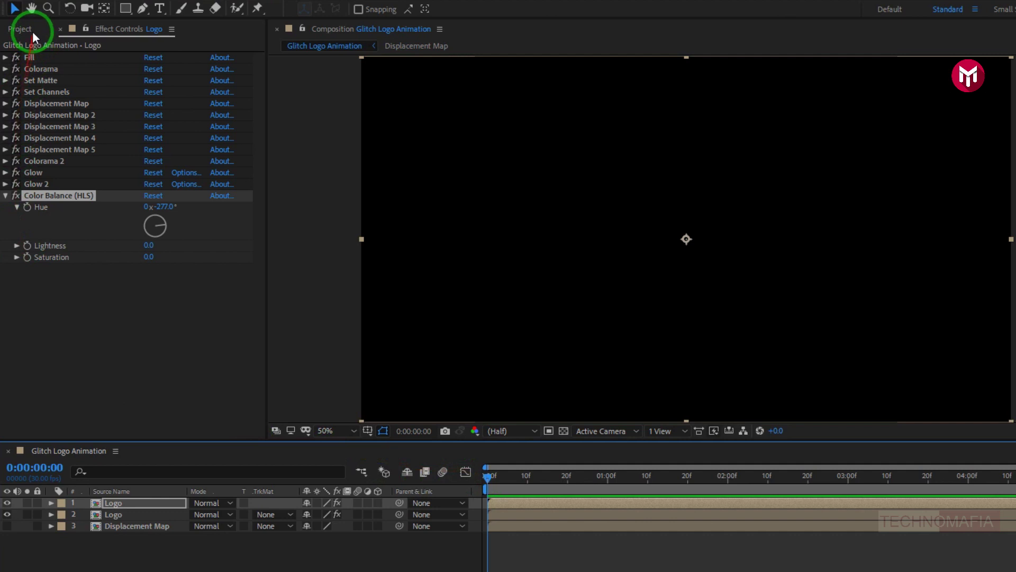
{"action": "left_click_drag", "start_coordinate": [39, 182], "coordinate": [125, 500]}
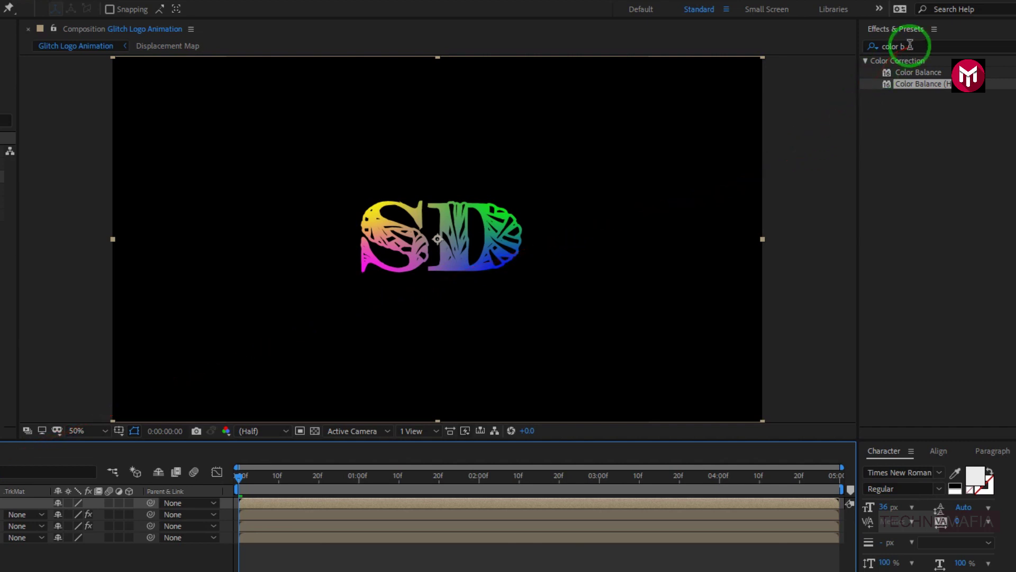
{"action": "left_click", "coordinate": [869, 45]}
{"action": "key", "text": "BackSpace"}
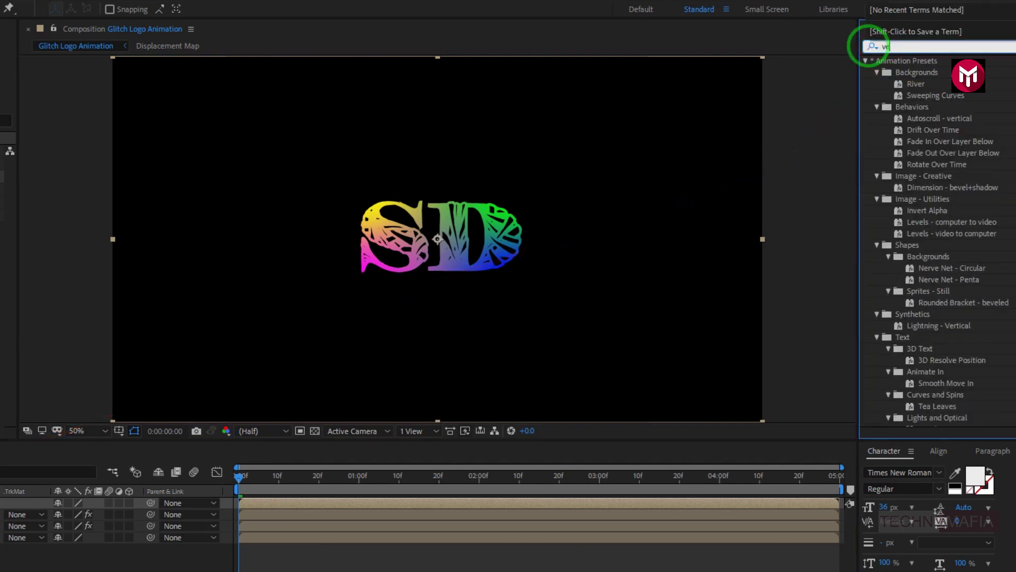
{"action": "type", "text": "vega"}
{"action": "double_click", "coordinate": [907, 74]}
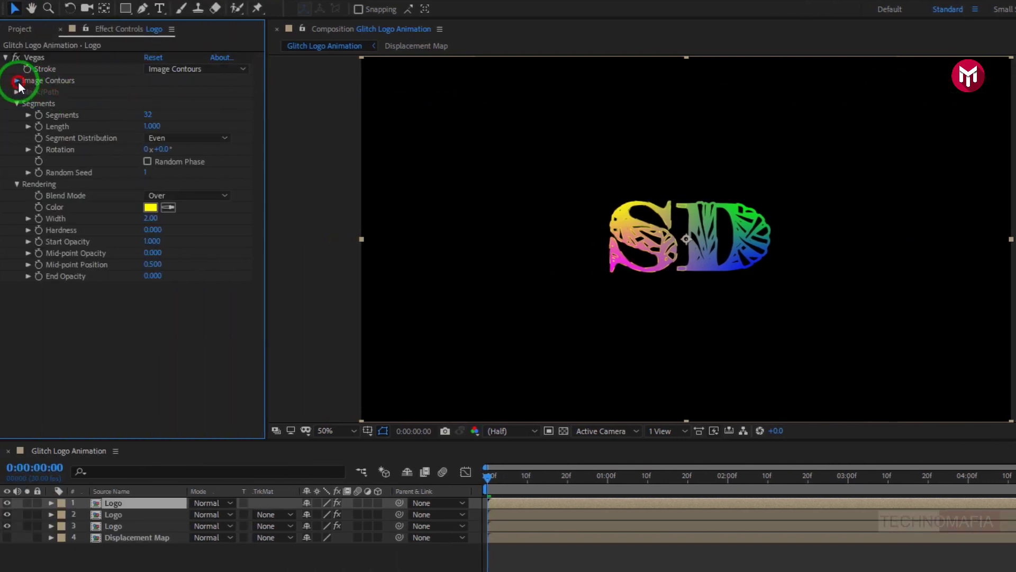
Step: Set the Vegas image contour channel to Alpha and the number of segments to 3
{"action": "left_click", "coordinate": [18, 80]}
{"action": "left_click", "coordinate": [163, 128]}
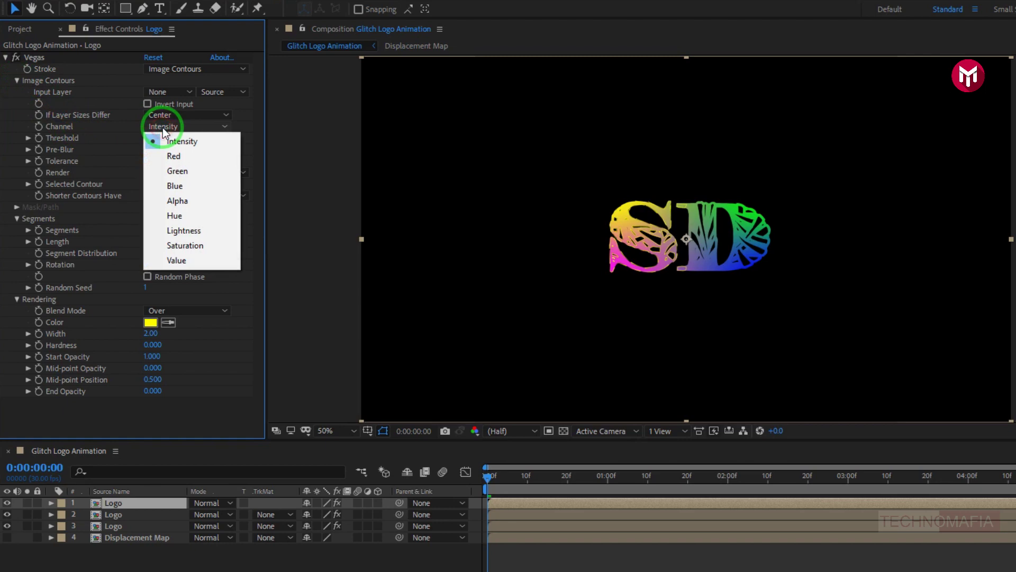
{"action": "left_click", "coordinate": [175, 201]}
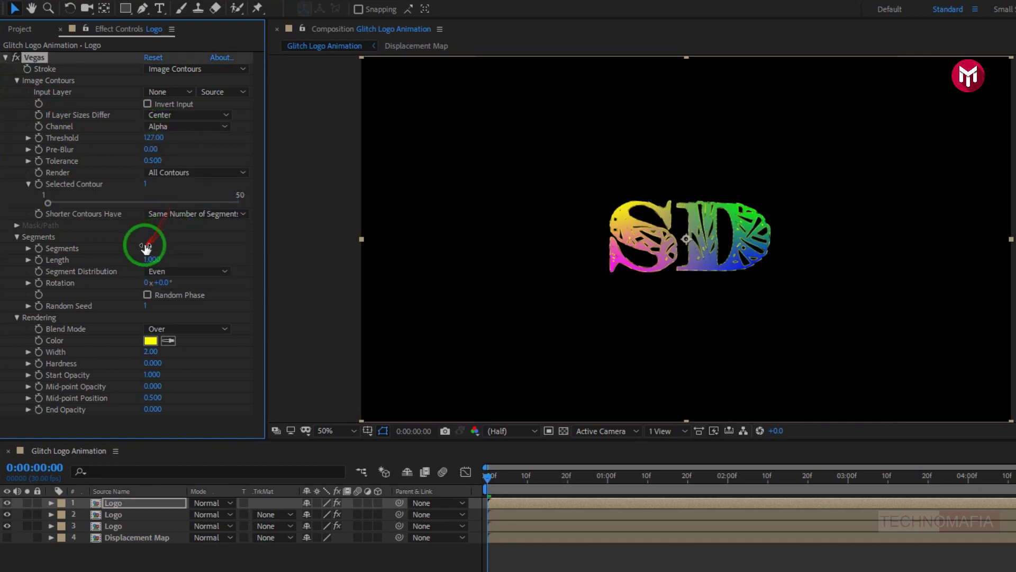
{"action": "type", "text": "8"}
{"action": "key", "text": "Return"}
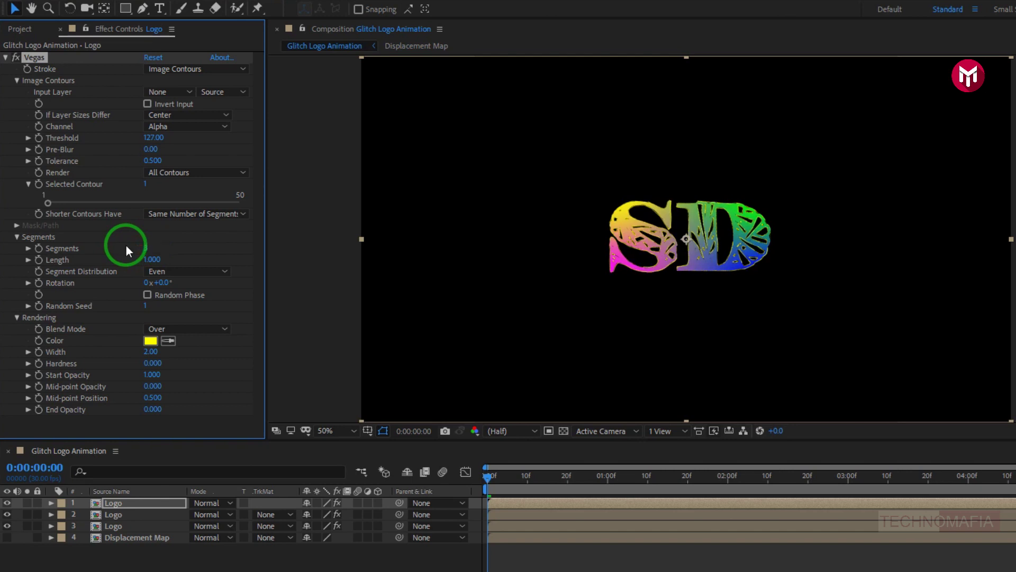
Step: Set the Vegas rendering blend mode to Transparent and its stroke color to white
{"action": "left_click", "coordinate": [189, 328]}
{"action": "left_click", "coordinate": [193, 343]}
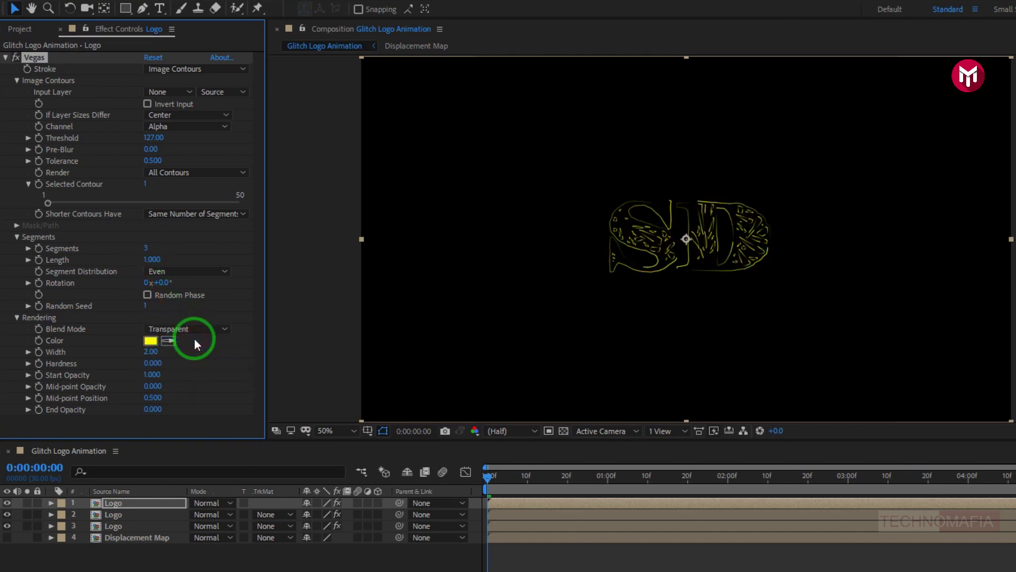
{"action": "left_click", "coordinate": [150, 340]}
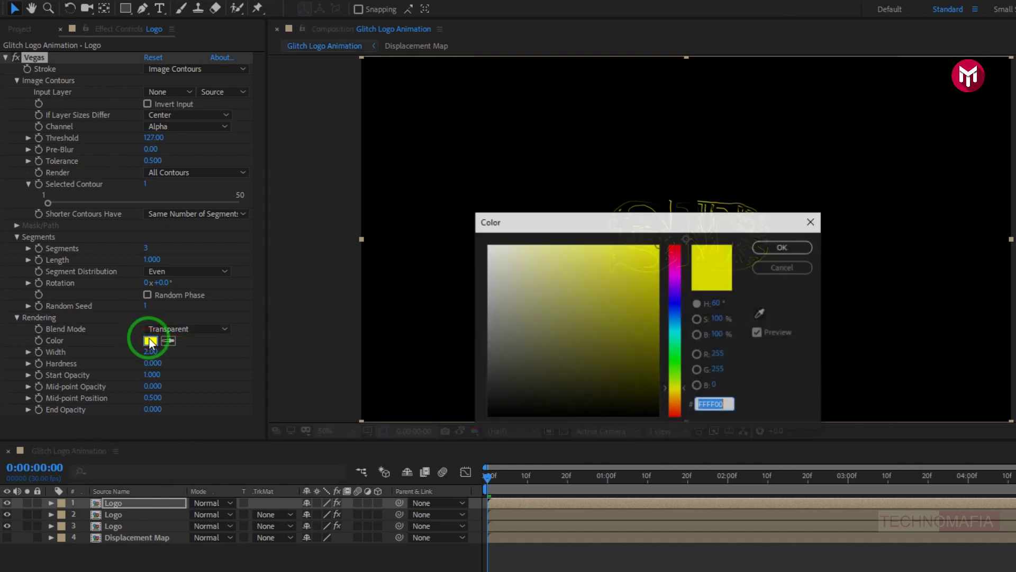
{"action": "left_click", "coordinate": [488, 247]}
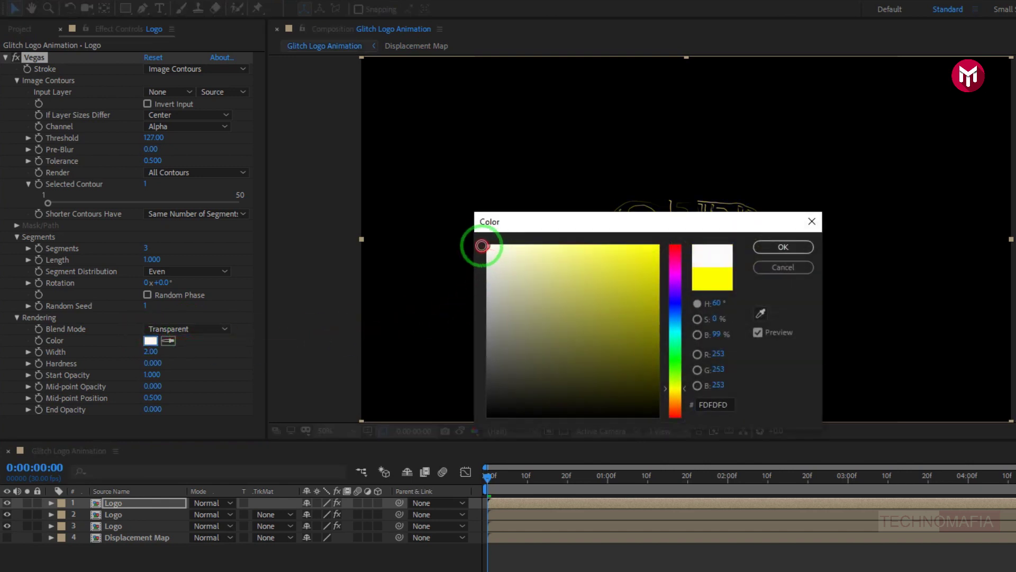
{"action": "left_click", "coordinate": [767, 246]}
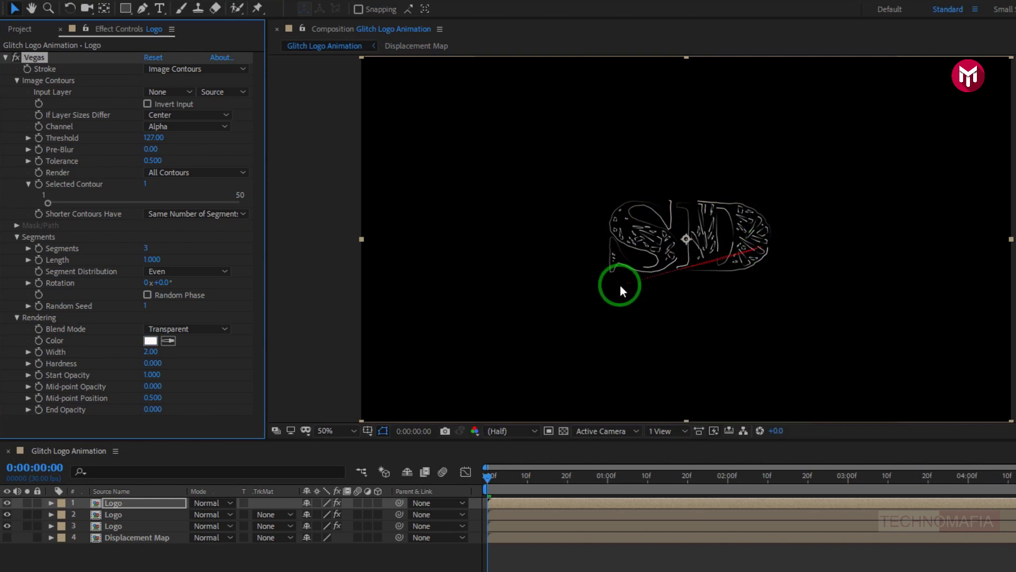
Step: Set the Vegas stroke width to 0.5 and its hardness to 0.7
{"action": "left_click", "coordinate": [150, 352]}
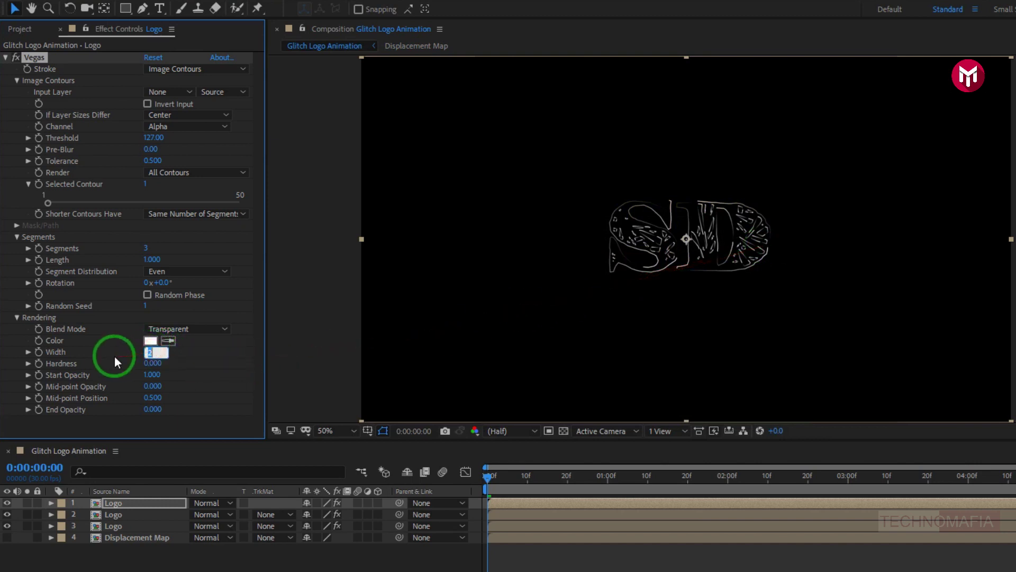
{"action": "type", "text": "0.5"}
{"action": "left_click", "coordinate": [114, 356]}
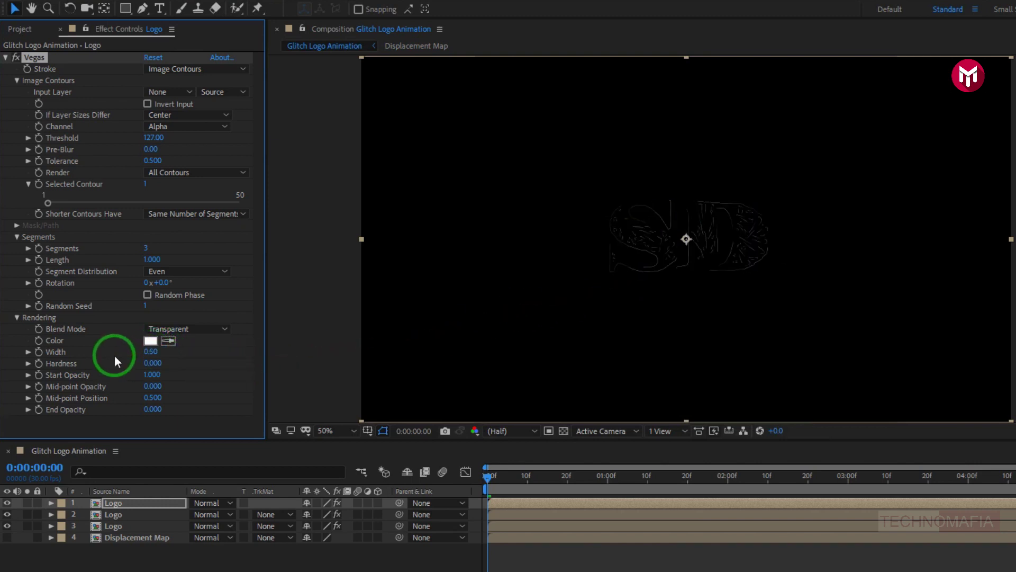
{"action": "left_click", "coordinate": [149, 364]}
{"action": "type", "text": "0.7"}
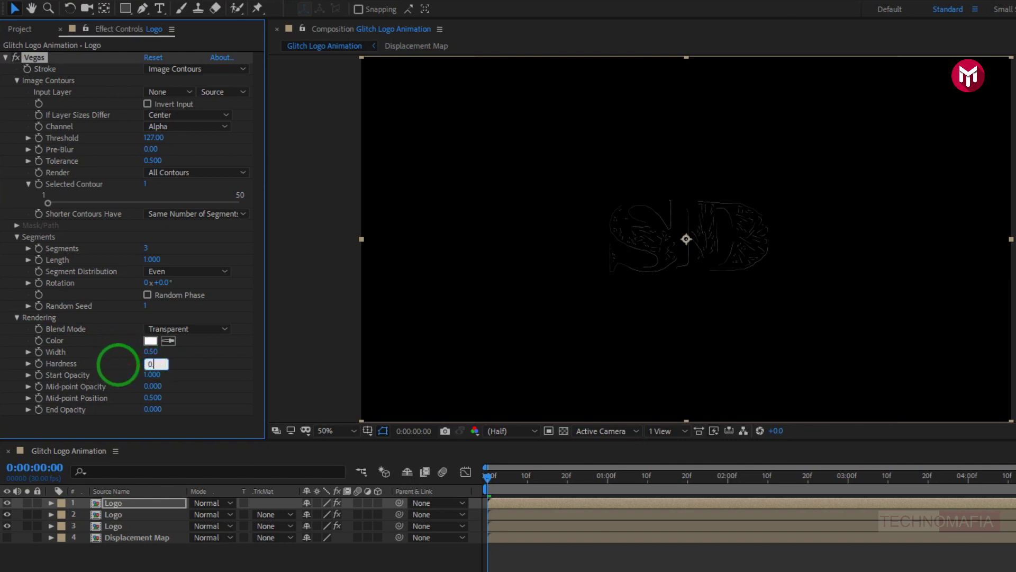
{"action": "left_click", "coordinate": [119, 368]}
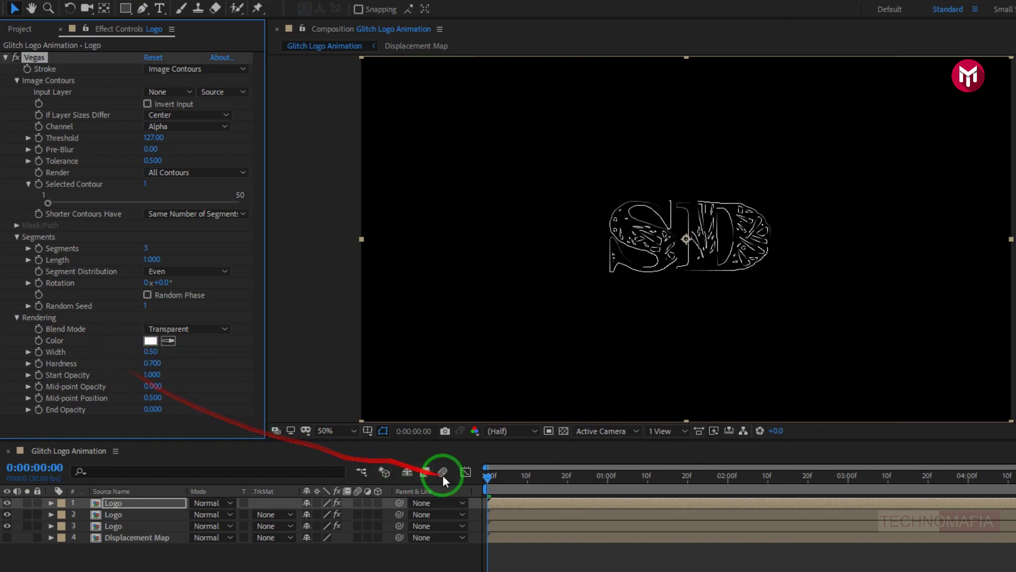
Step: Animate the Vegas segment length from 0 at the first frame to 1 at 0:00:00:26 and check the outline's growth
{"action": "left_click_drag", "start_coordinate": [486, 477], "coordinate": [591, 478]}
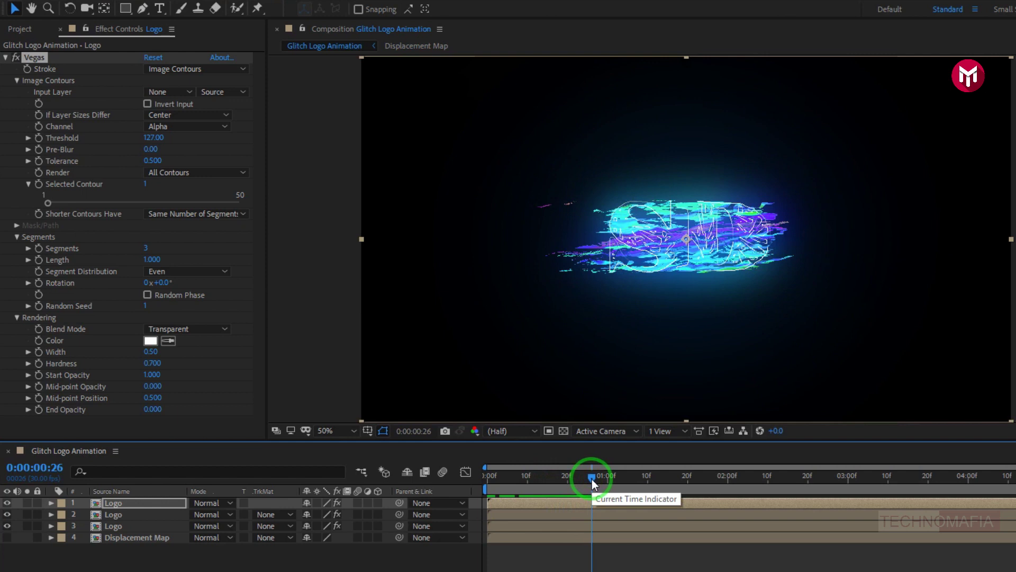
{"action": "left_click", "coordinate": [40, 260]}
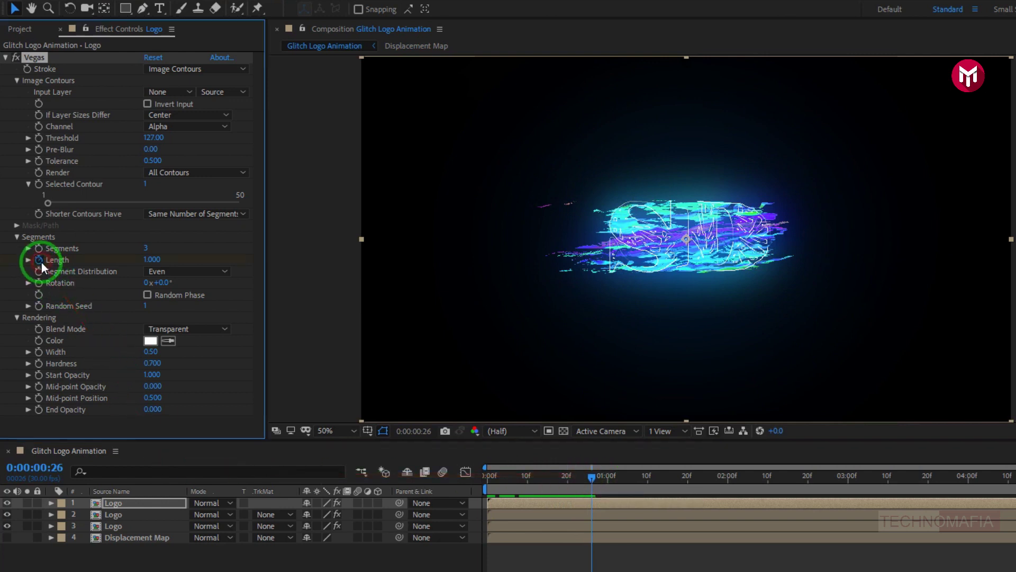
{"action": "left_click", "coordinate": [487, 478]}
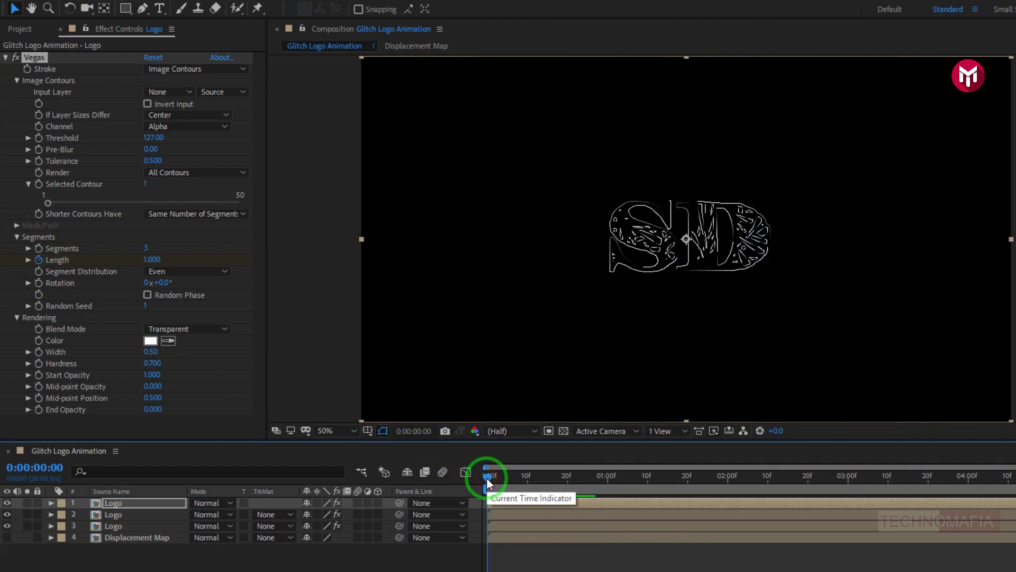
{"action": "left_click", "coordinate": [152, 259]}
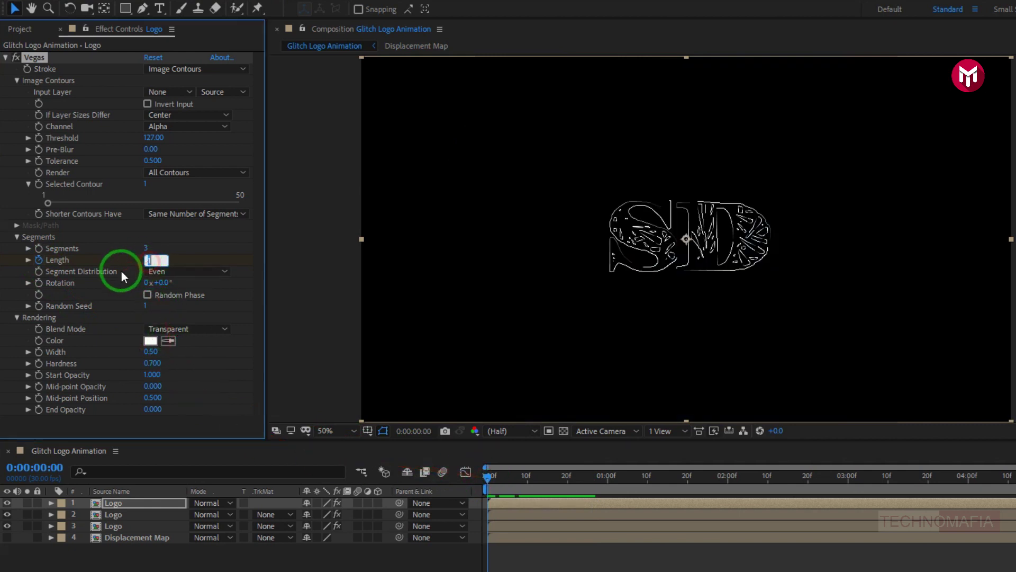
{"action": "type", "text": "0"}
{"action": "key", "text": "Return"}
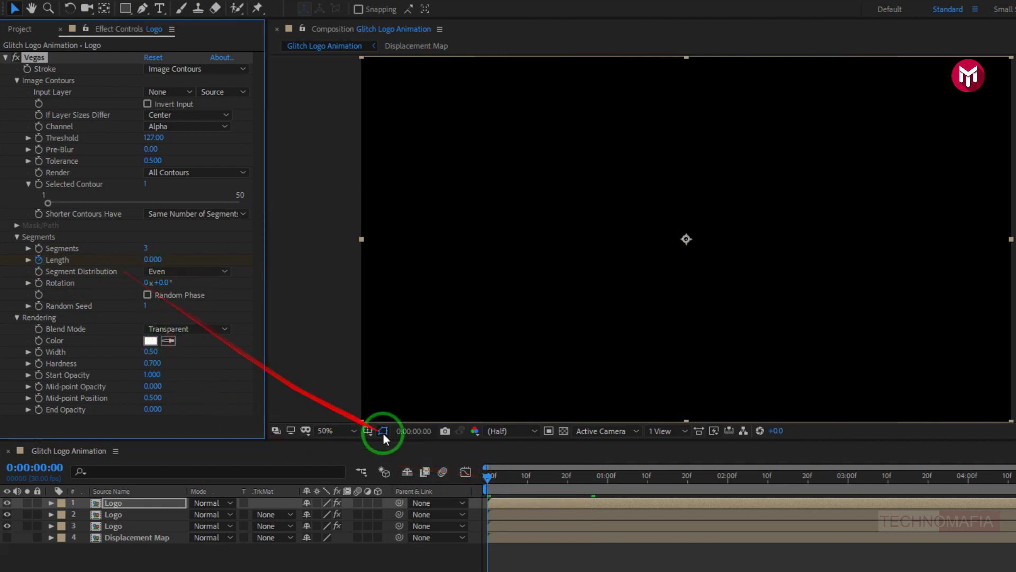
{"action": "left_click_drag", "start_coordinate": [490, 479], "coordinate": [540, 474]}
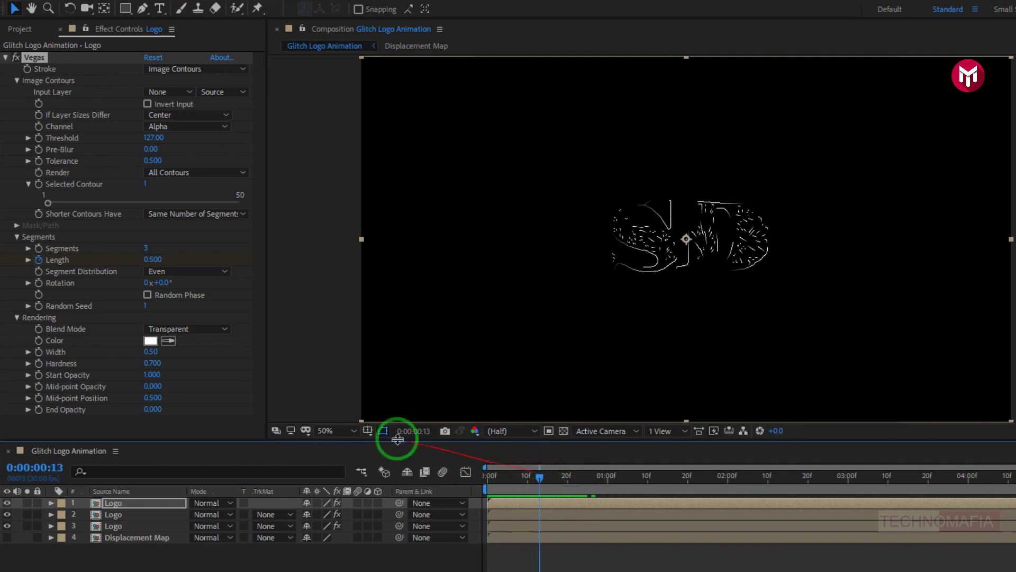
Step: Apply the Displacement Map effect to the top Logo layer, using the Displacement Map composition as its map layer
{"action": "left_click", "coordinate": [5, 57]}
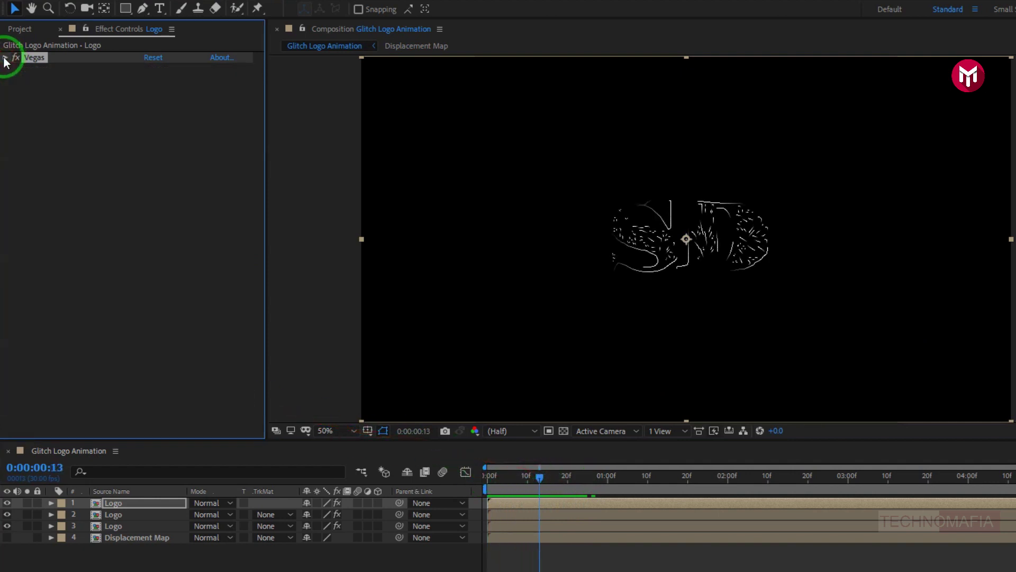
{"action": "left_click", "coordinate": [901, 47]}
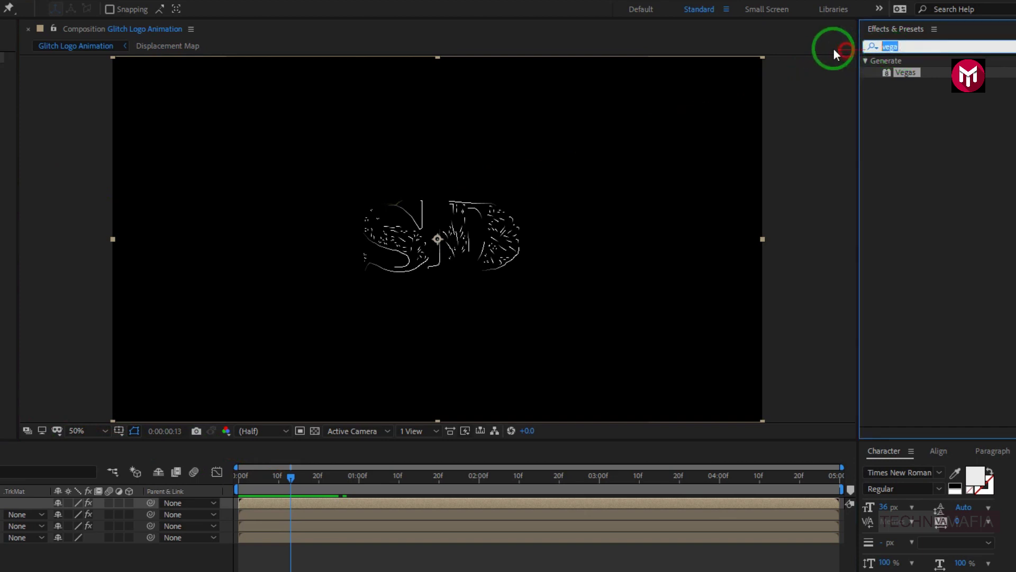
{"action": "type", "text": "disp"}
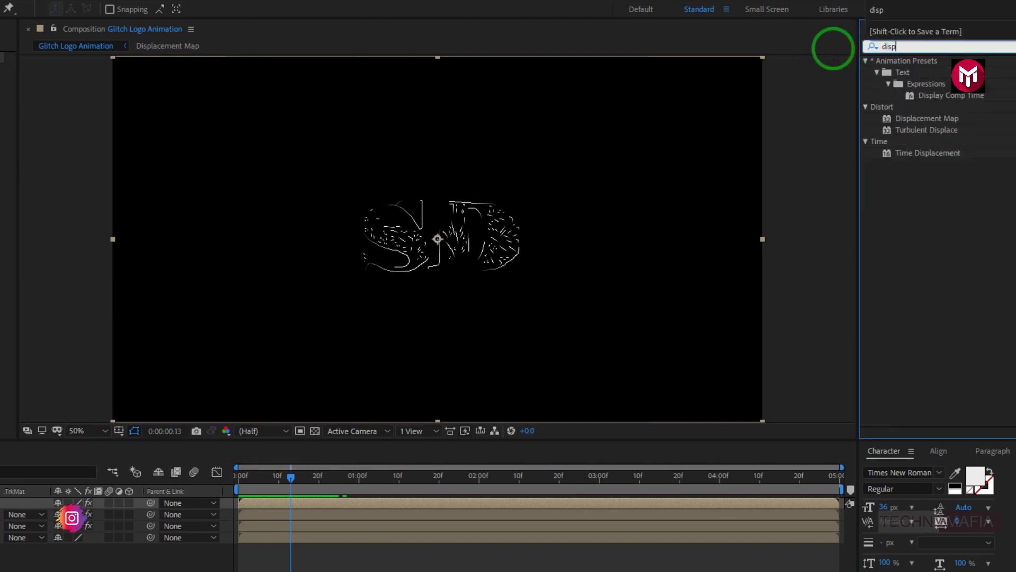
{"action": "left_click", "coordinate": [922, 117]}
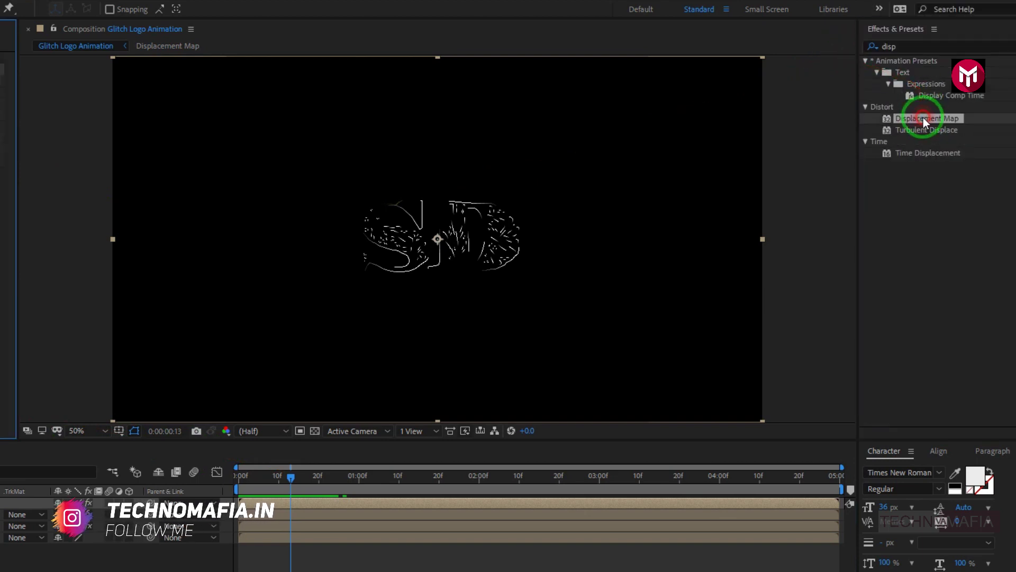
{"action": "double_click", "coordinate": [923, 117]}
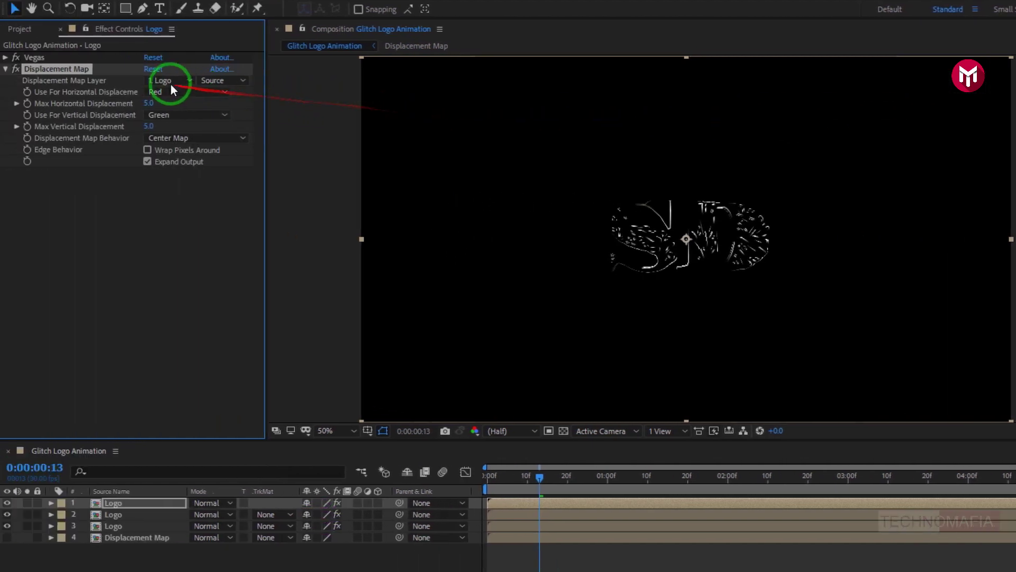
{"action": "left_click", "coordinate": [166, 81]}
{"action": "left_click", "coordinate": [185, 158]}
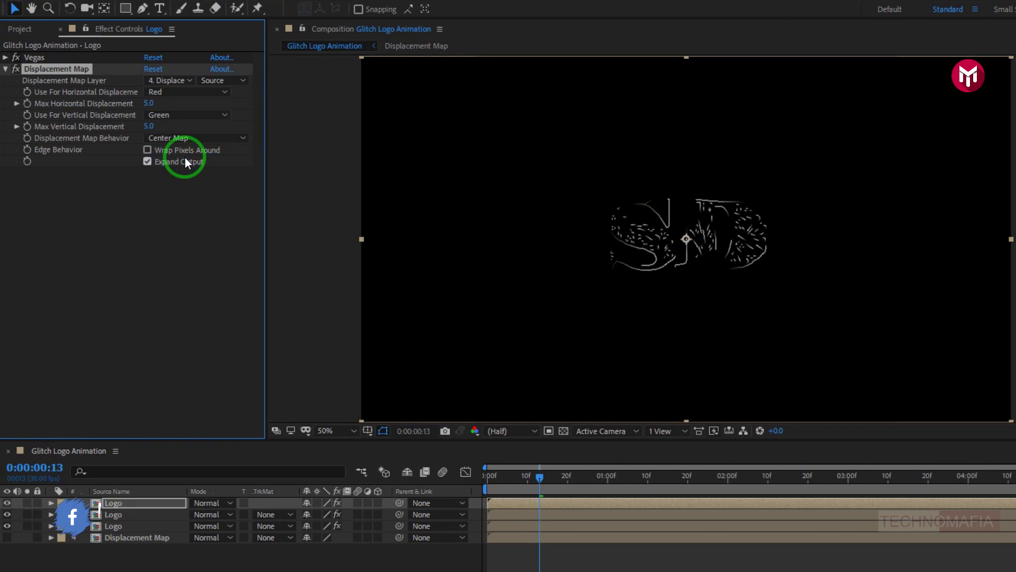
Step: Set the effect's maximum horizontal displacement to -120 and maximum vertical displacement to 0
{"action": "left_click", "coordinate": [148, 103]}
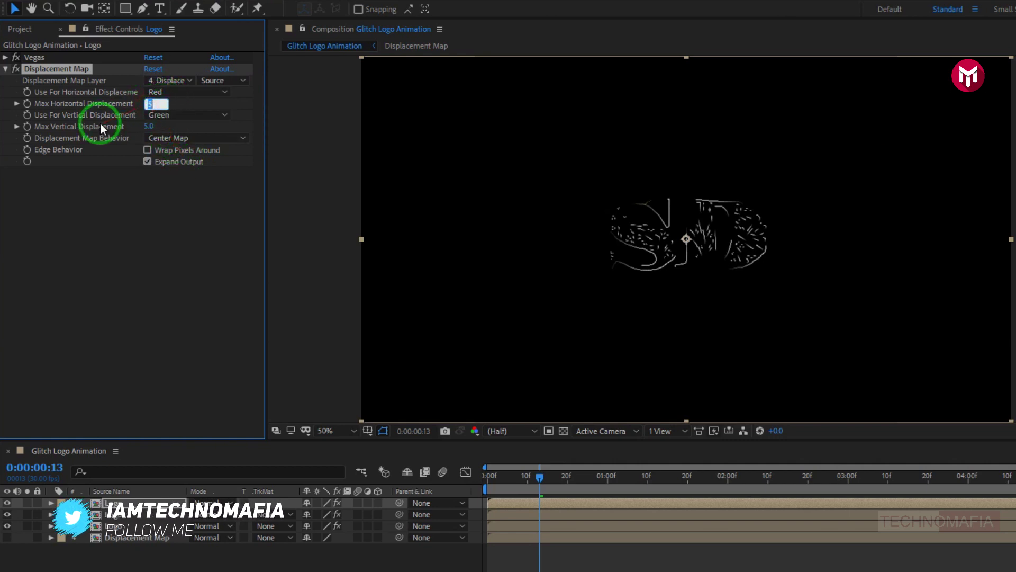
{"action": "type", "text": "-120.0"}
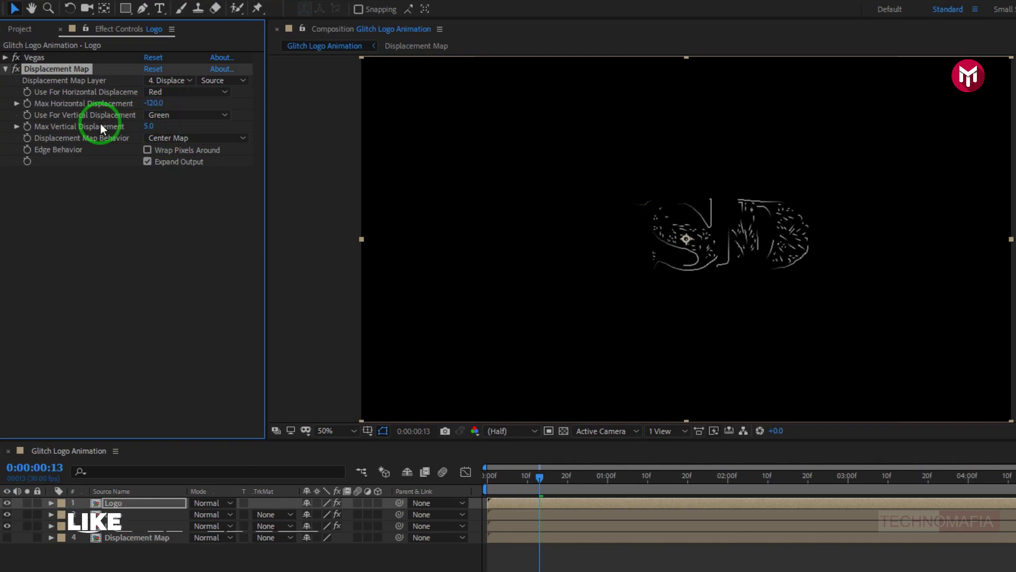
{"action": "left_click", "coordinate": [149, 126]}
{"action": "type", "text": "0"}
{"action": "key", "text": "Return"}
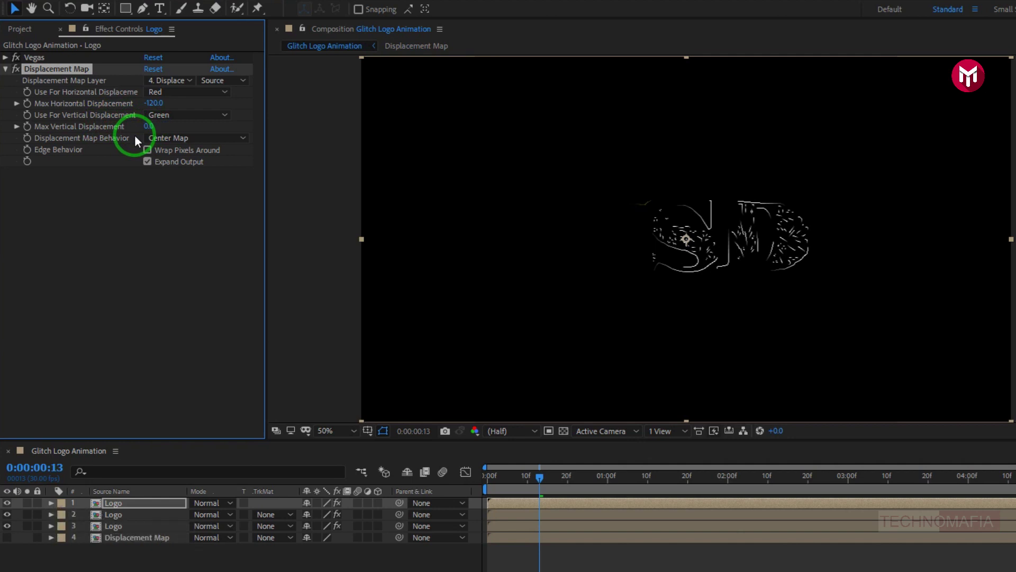
Step: Duplicate the Displacement Map effect four times on the top Logo layer
{"action": "left_click", "coordinate": [47, 72]}
{"action": "key", "text": "ctrl+d"}
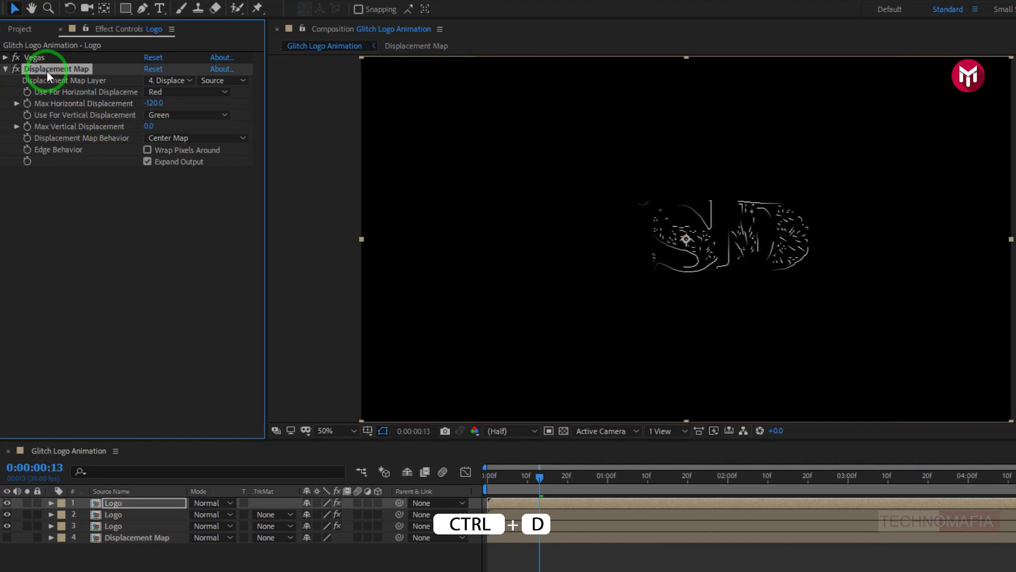
{"action": "key", "text": "ctrl+d"}
{"action": "key", "text": "ctrl+d"}
{"action": "key", "text": "ctrl+d"}
{"action": "key", "text": "ctrl+d"}
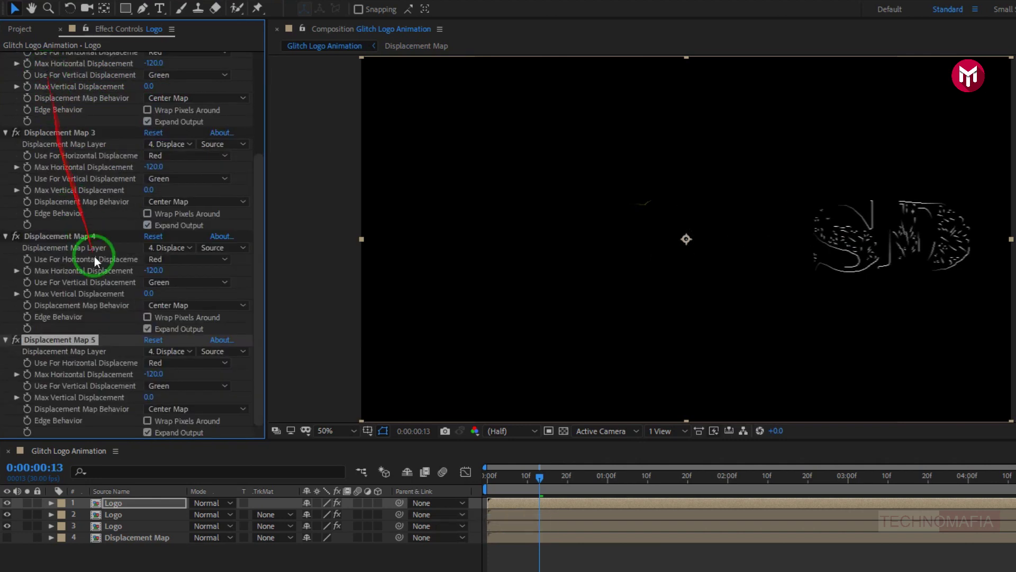
Step: Set the maximum horizontal displacement of Displacement Map 5 to 500 and collapse all the displacement effects
{"action": "left_click", "coordinate": [150, 375]}
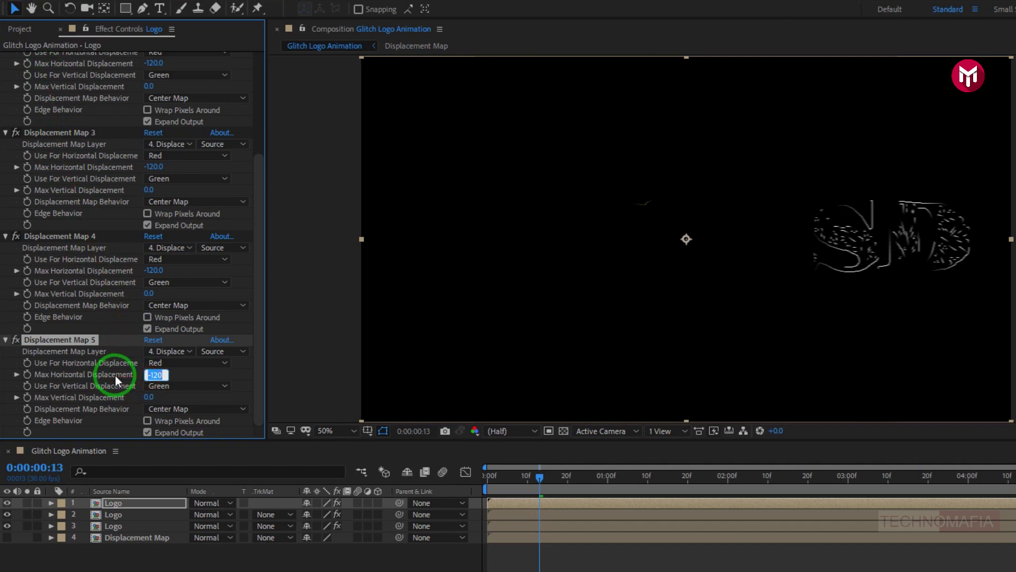
{"action": "type", "text": "500"}
{"action": "key", "text": "Return"}
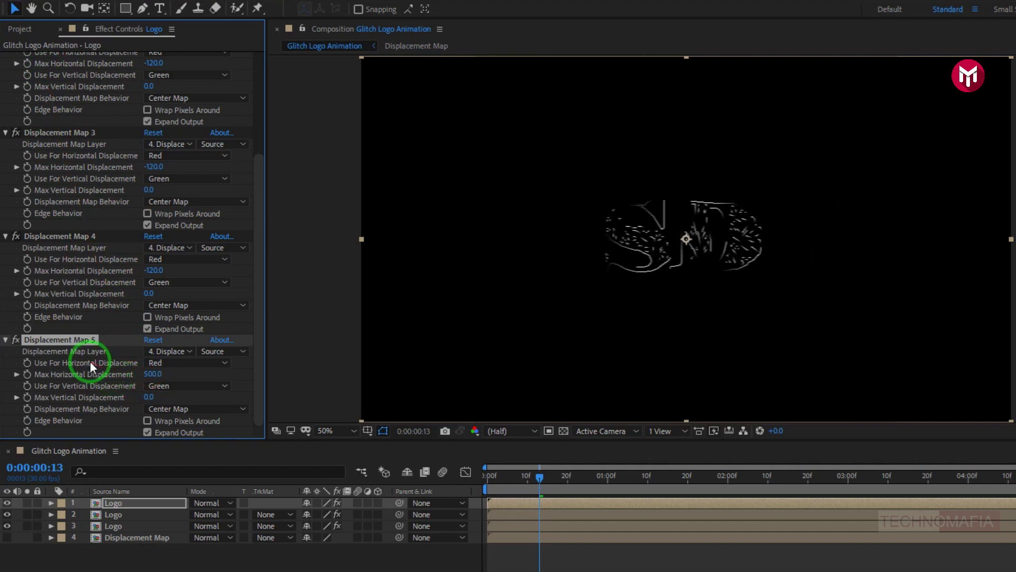
{"action": "left_click", "coordinate": [6, 340]}
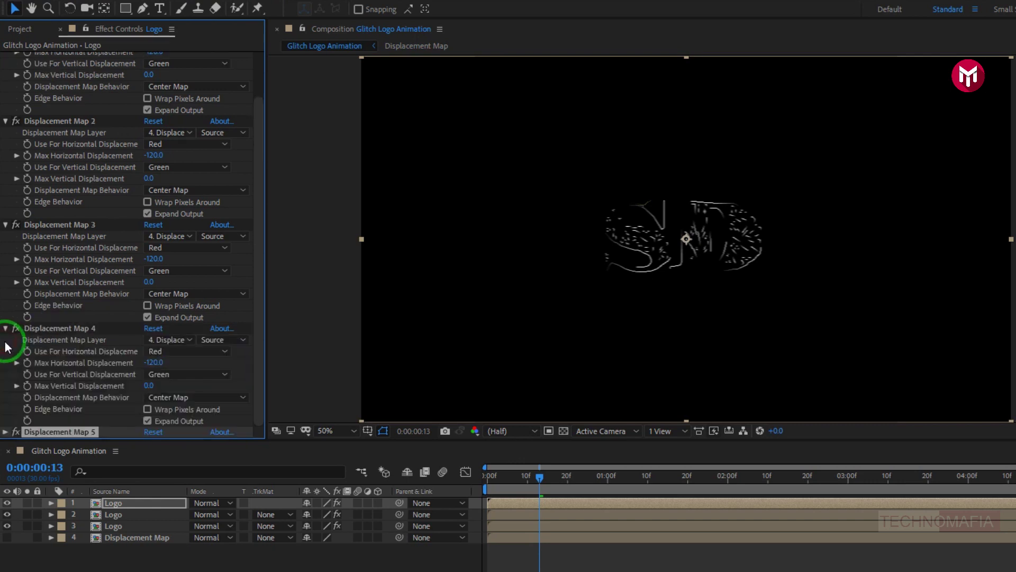
{"action": "left_click", "coordinate": [6, 324]}
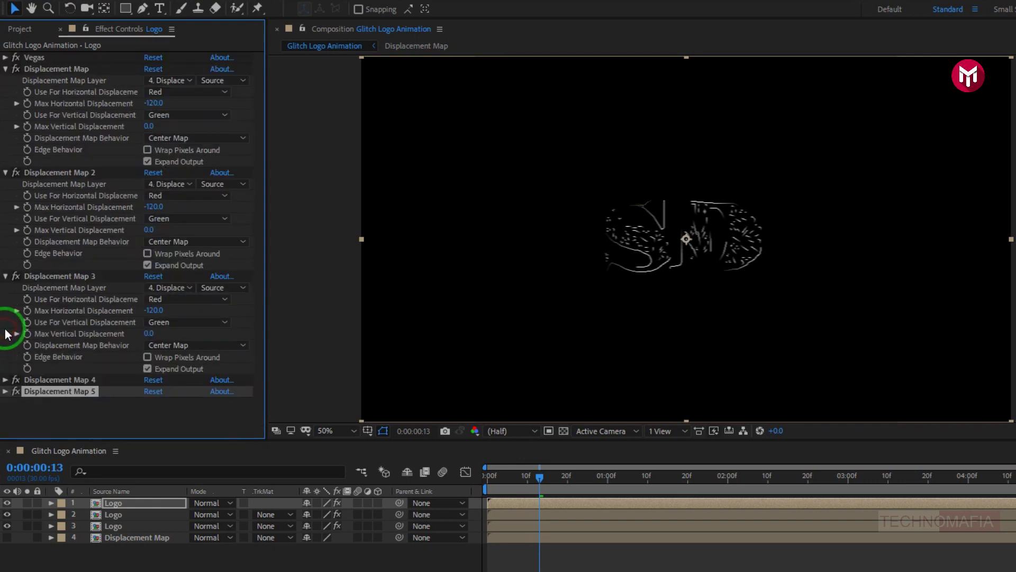
{"action": "left_click", "coordinate": [5, 275]}
{"action": "left_click", "coordinate": [5, 172]}
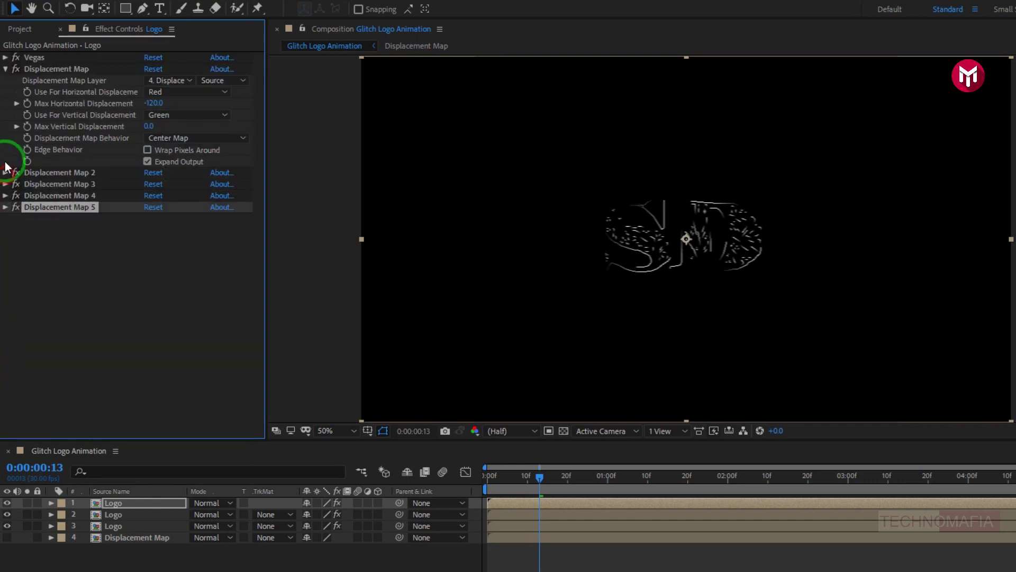
{"action": "left_click", "coordinate": [6, 69]}
Step: Add an opacity keyframe of 0% to the top Logo layer at the first frame
{"action": "left_click", "coordinate": [125, 504]}
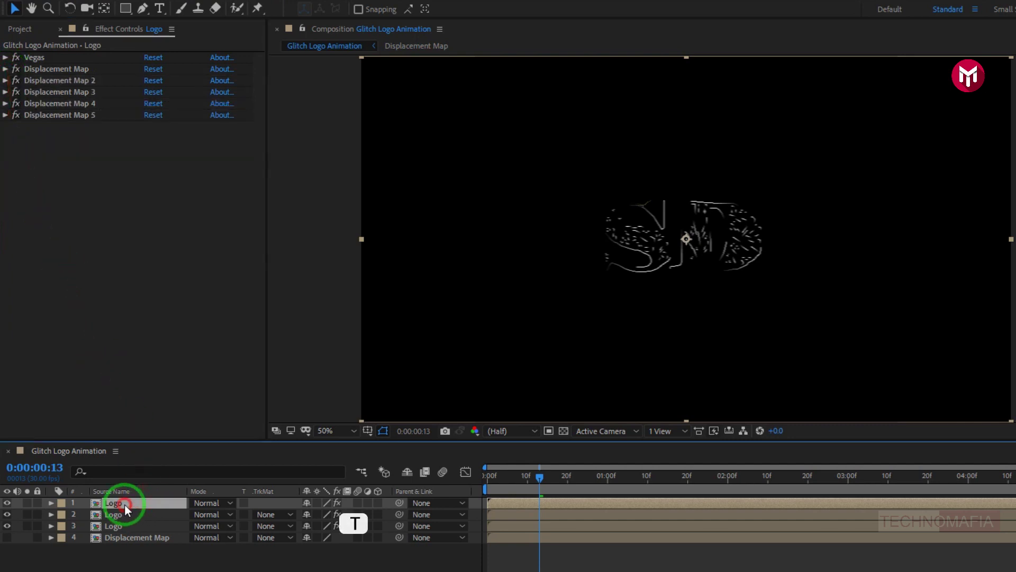
{"action": "key", "text": "t"}
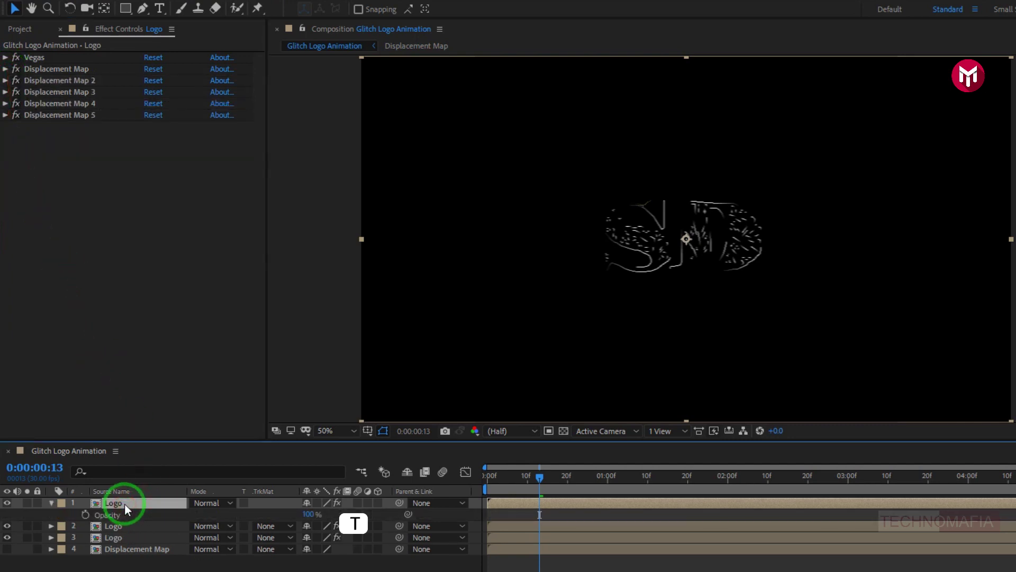
{"action": "left_click", "coordinate": [486, 475]}
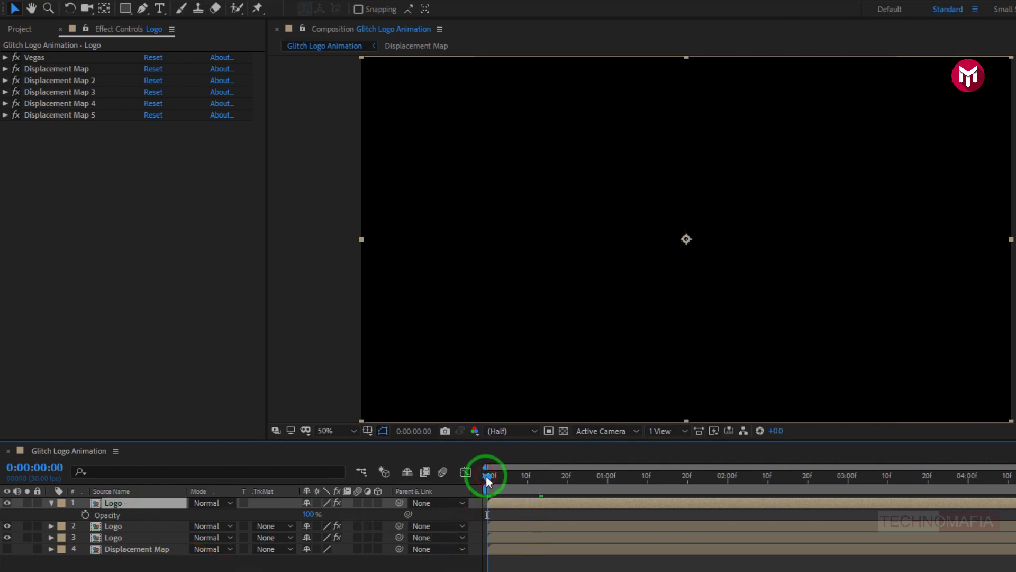
{"action": "left_click", "coordinate": [85, 515]}
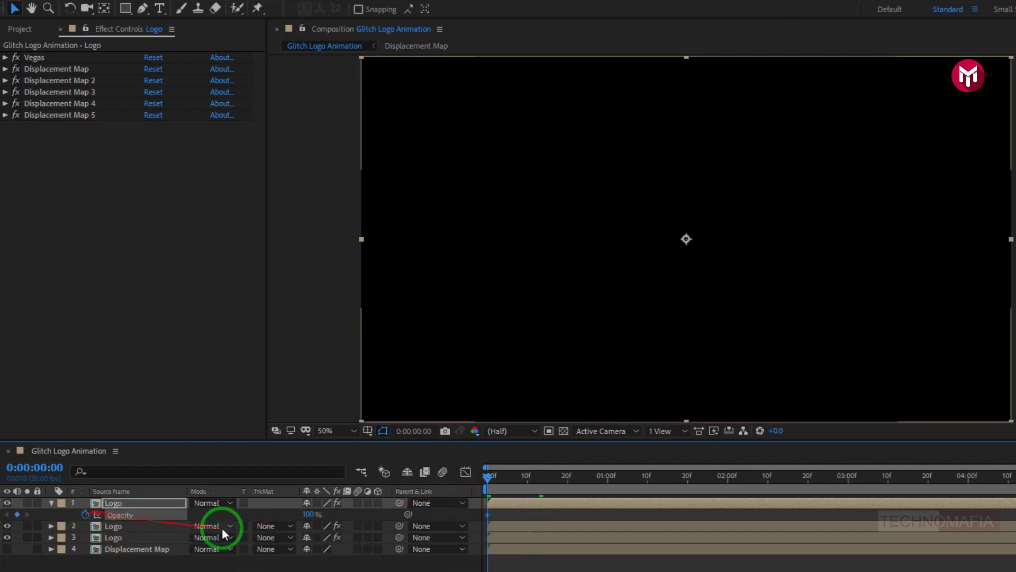
{"action": "left_click", "coordinate": [308, 514]}
{"action": "type", "text": "0"}
{"action": "key", "text": "Return"}
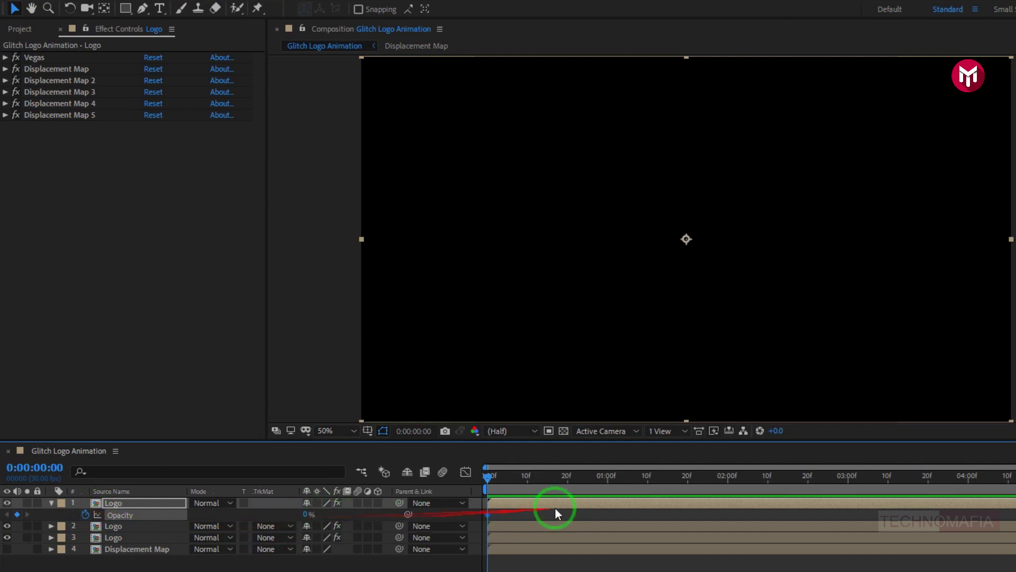
Step: Keyframe the top Logo layer's opacity to 100% at 0:00:01:00 and hold that value with another keyframe at 0:00:01:12
{"action": "left_click", "coordinate": [609, 478]}
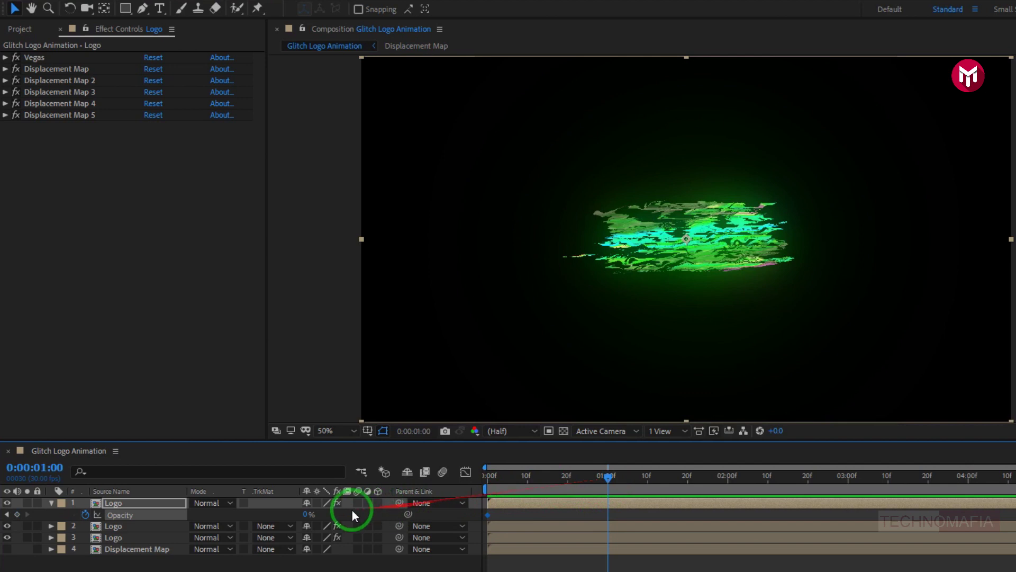
{"action": "left_click_drag", "start_coordinate": [309, 516], "coordinate": [439, 517]}
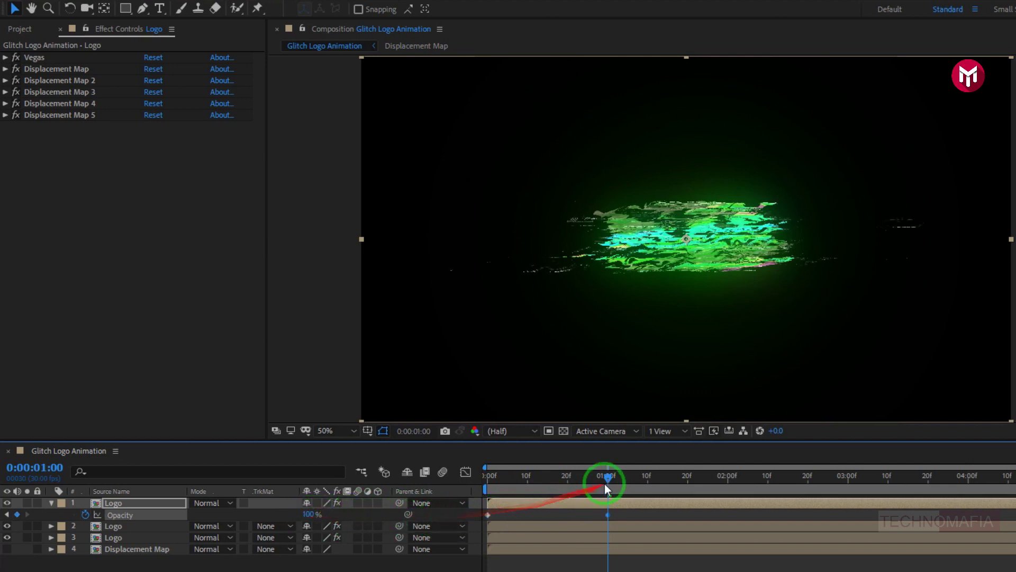
{"action": "left_click_drag", "start_coordinate": [608, 478], "coordinate": [656, 477]}
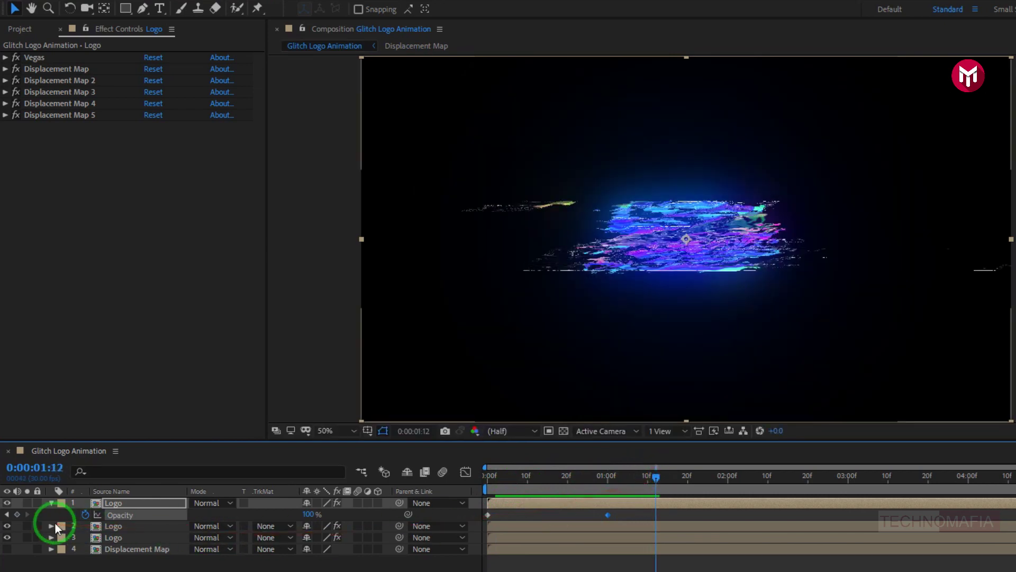
{"action": "left_click", "coordinate": [17, 518]}
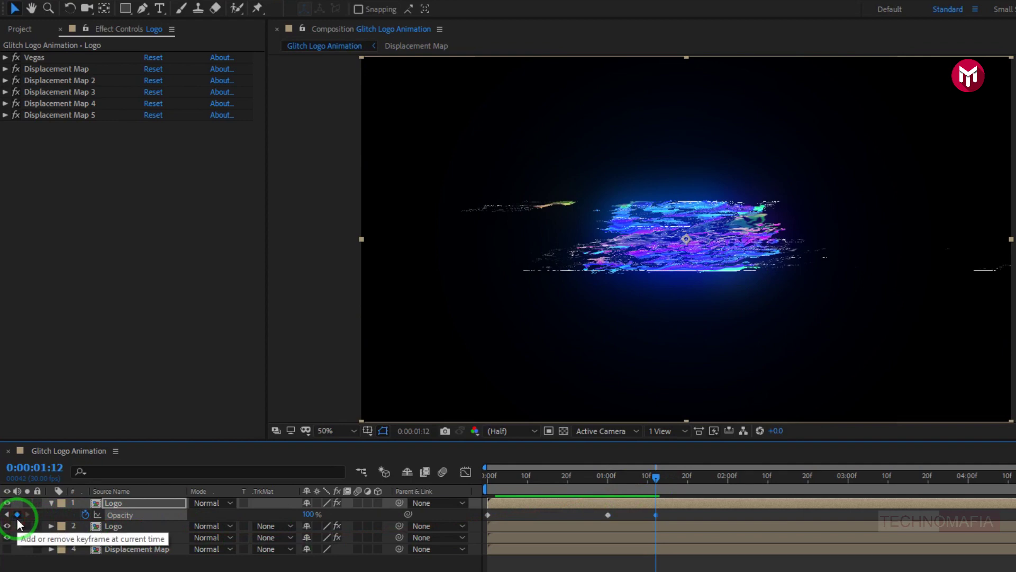
Step: Keyframe the top Logo layer's opacity to 0% at 0:00:01:22 and preview the animation
{"action": "left_click_drag", "start_coordinate": [656, 479], "coordinate": [699, 480]}
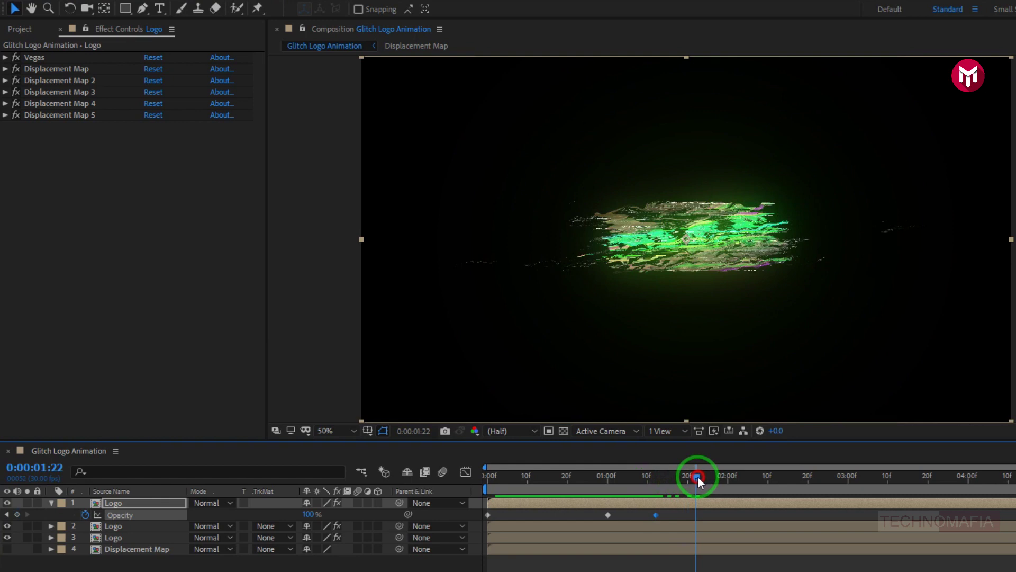
{"action": "left_click_drag", "start_coordinate": [310, 515], "coordinate": [193, 516]}
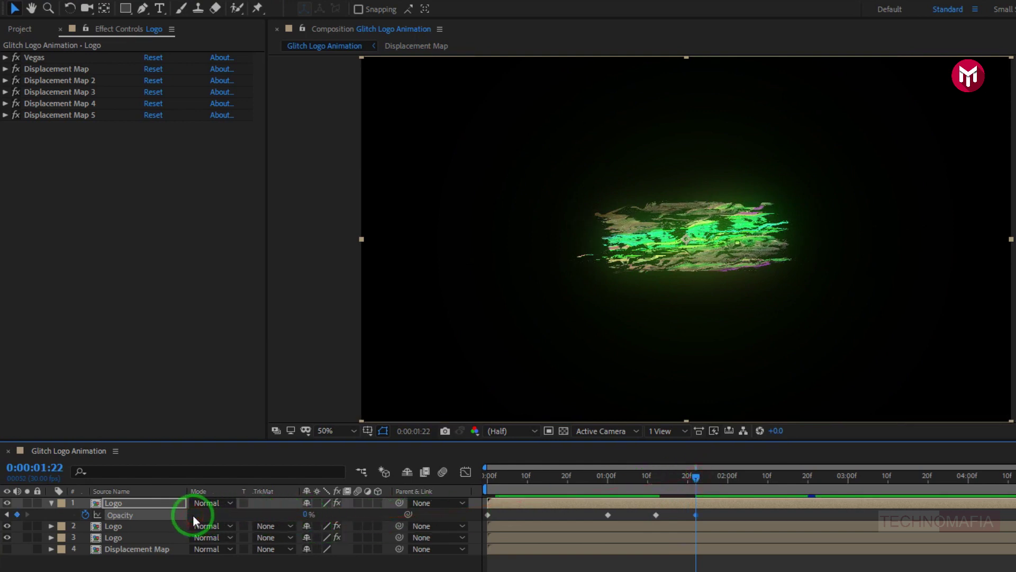
{"action": "key", "text": "space"}
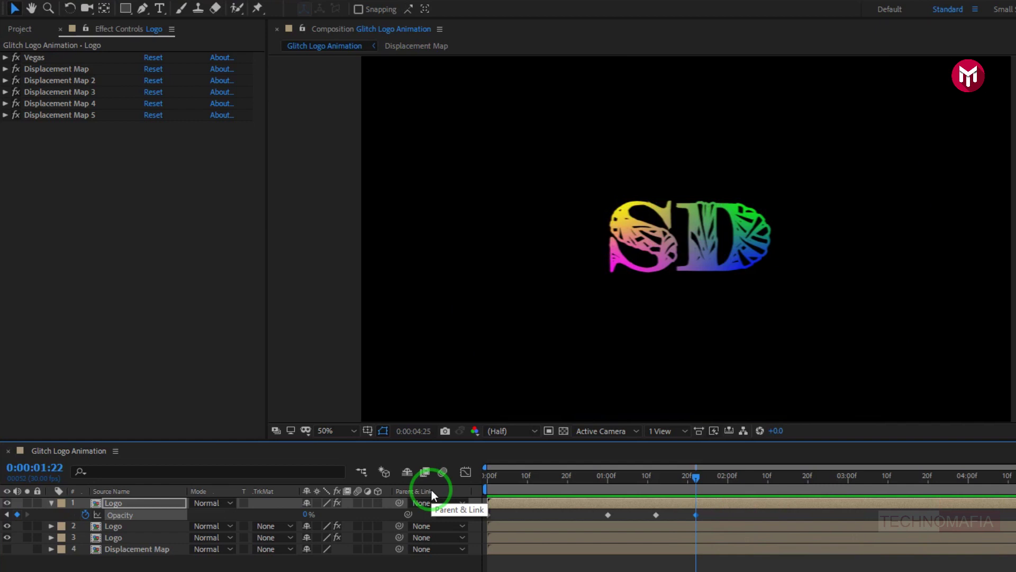
{"action": "key", "text": "space"}
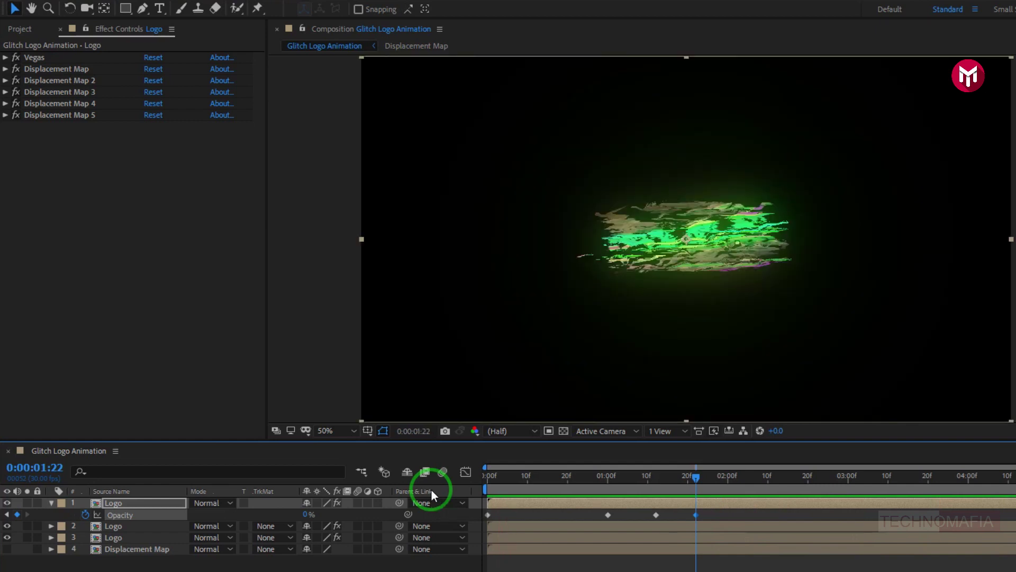
{"action": "left_click", "coordinate": [48, 504]}
Step: Duplicate the top Logo layer and set the copy's Vegas width to 2.2
{"action": "left_click", "coordinate": [121, 505]}
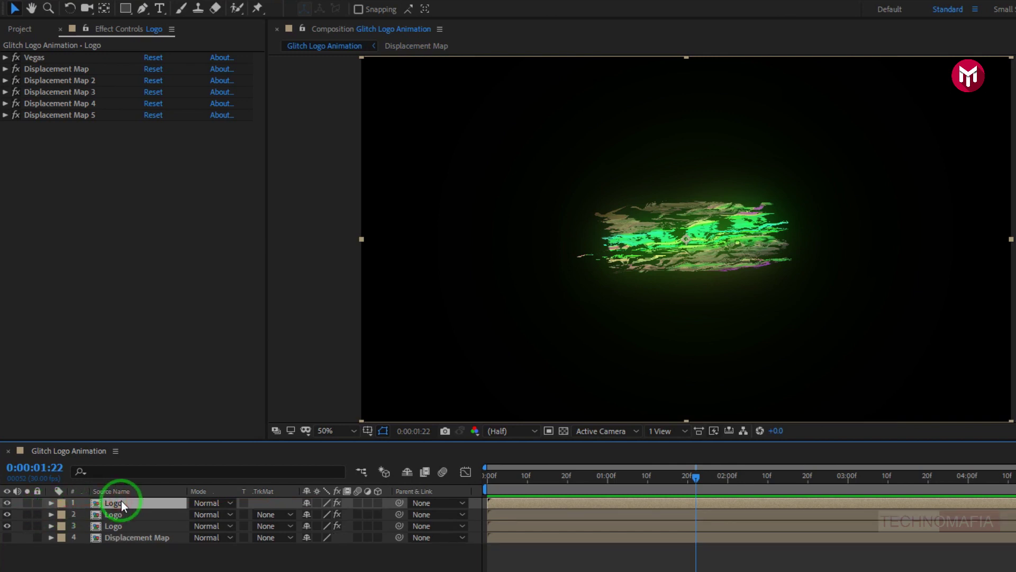
{"action": "key", "text": "ctrl+d"}
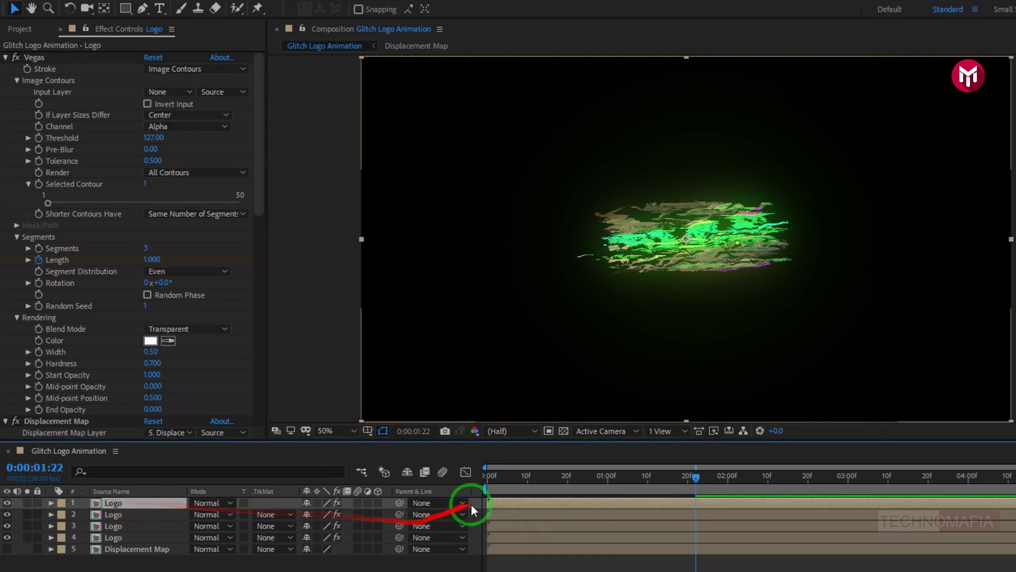
{"action": "left_click_drag", "start_coordinate": [510, 478], "coordinate": [531, 478]}
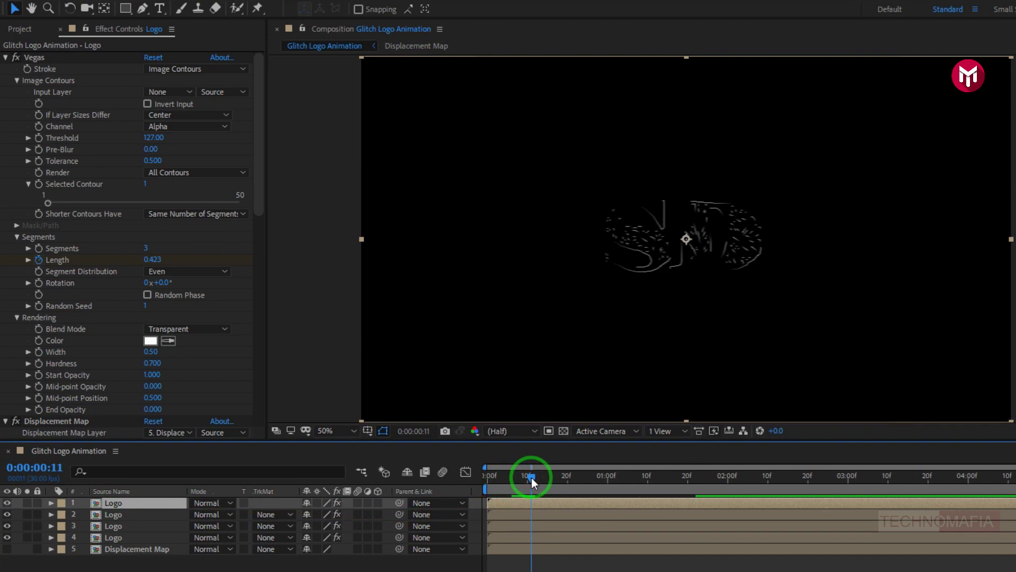
{"action": "left_click", "coordinate": [150, 352]}
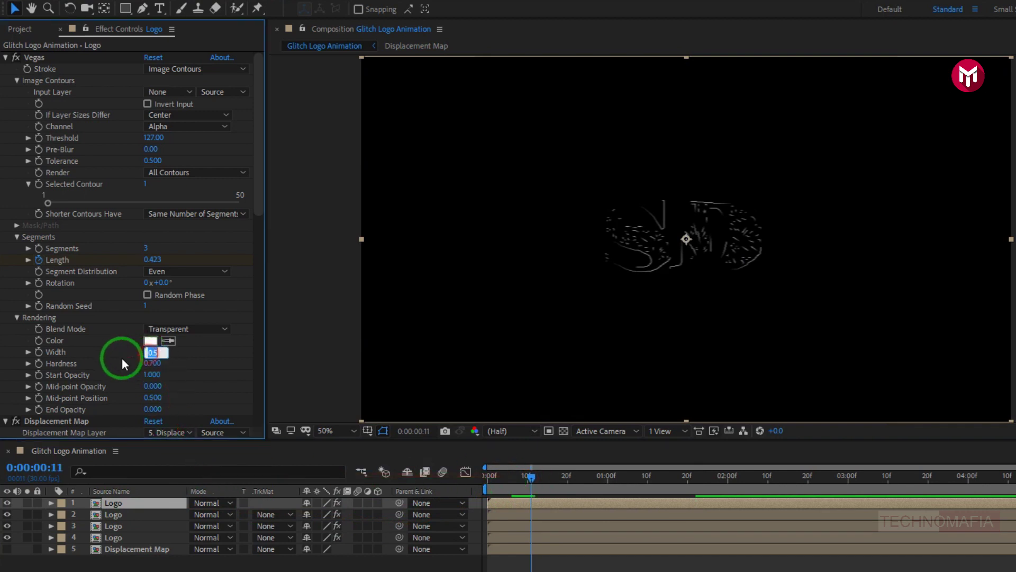
{"action": "type", "text": "2.2"}
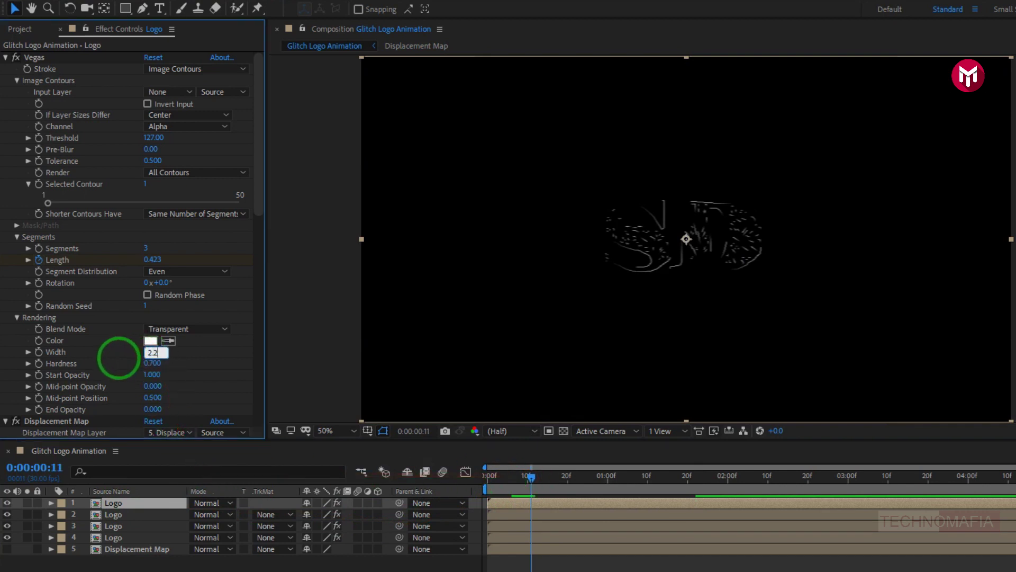
{"action": "key", "text": "Return"}
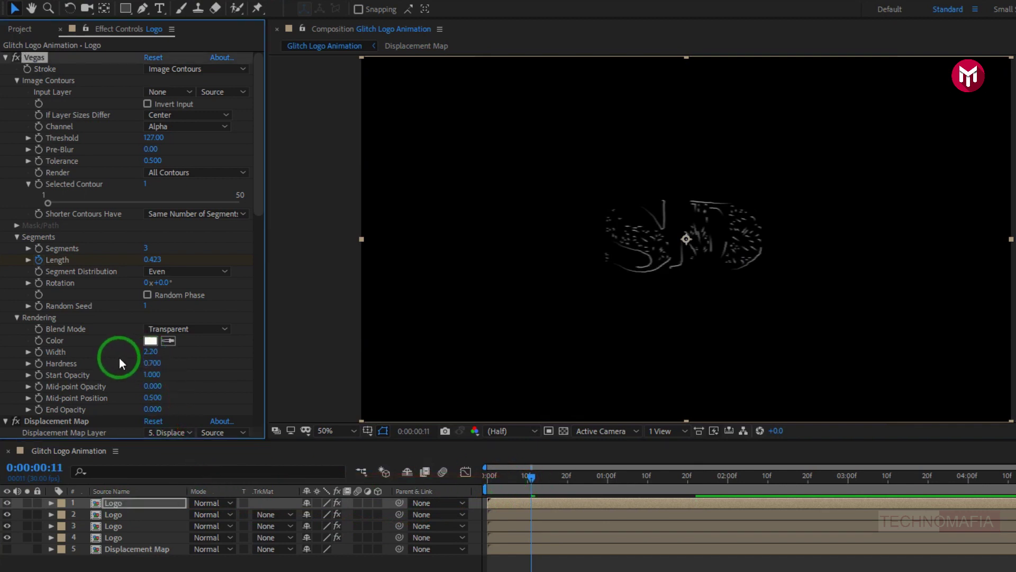
Step: Animate the new top Logo layer's Vegas rotation from 0 at the first frame to 2 full revolutions at 0:00:00:26
{"action": "left_click", "coordinate": [485, 478]}
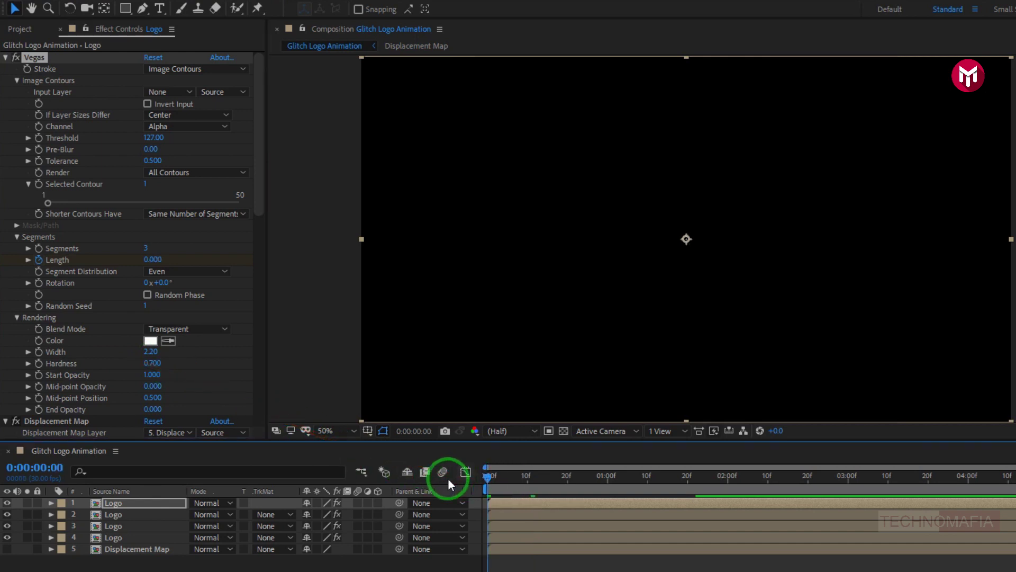
{"action": "left_click", "coordinate": [38, 284]}
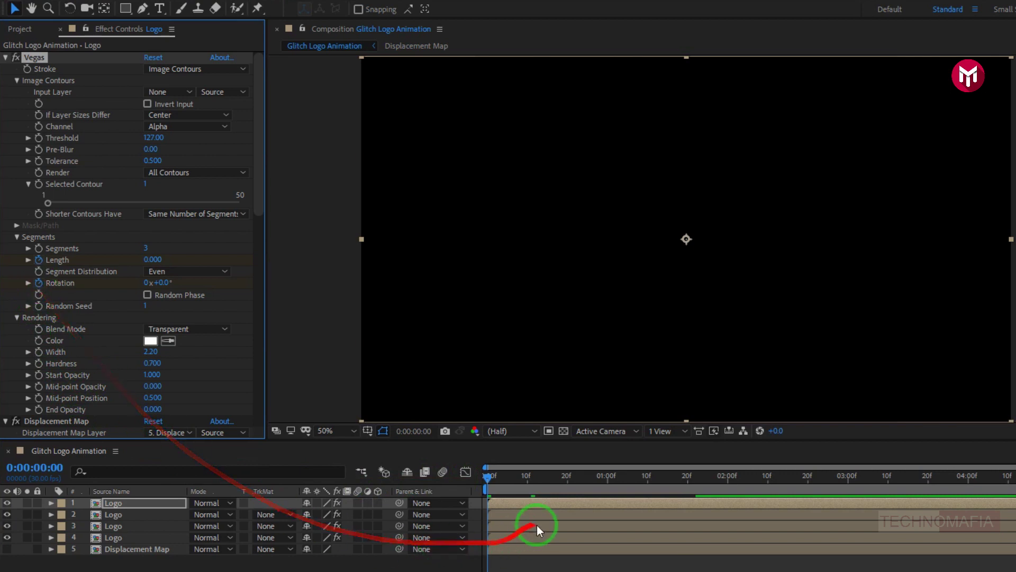
{"action": "left_click", "coordinate": [581, 478]}
{"action": "left_click_drag", "start_coordinate": [580, 478], "coordinate": [592, 478]}
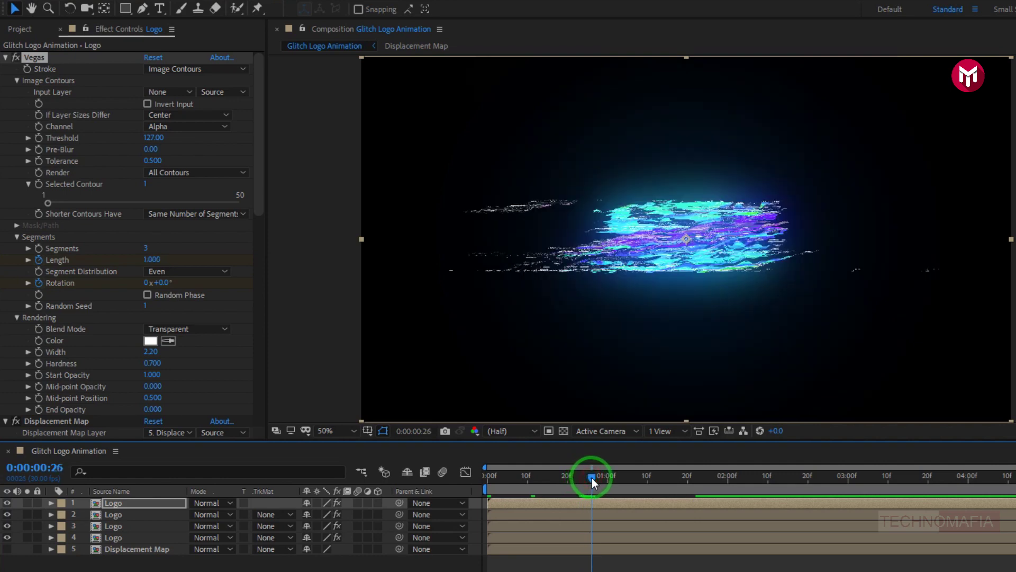
{"action": "left_click", "coordinate": [150, 284]}
{"action": "key", "text": "Return"}
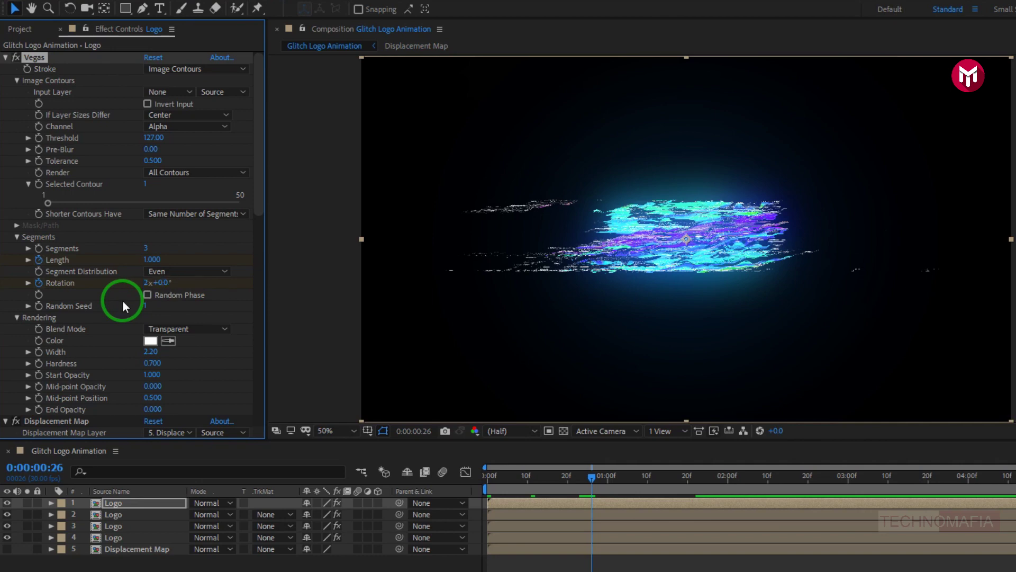
{"action": "left_click", "coordinate": [585, 477]}
{"action": "left_click_drag", "start_coordinate": [586, 478], "coordinate": [647, 477]}
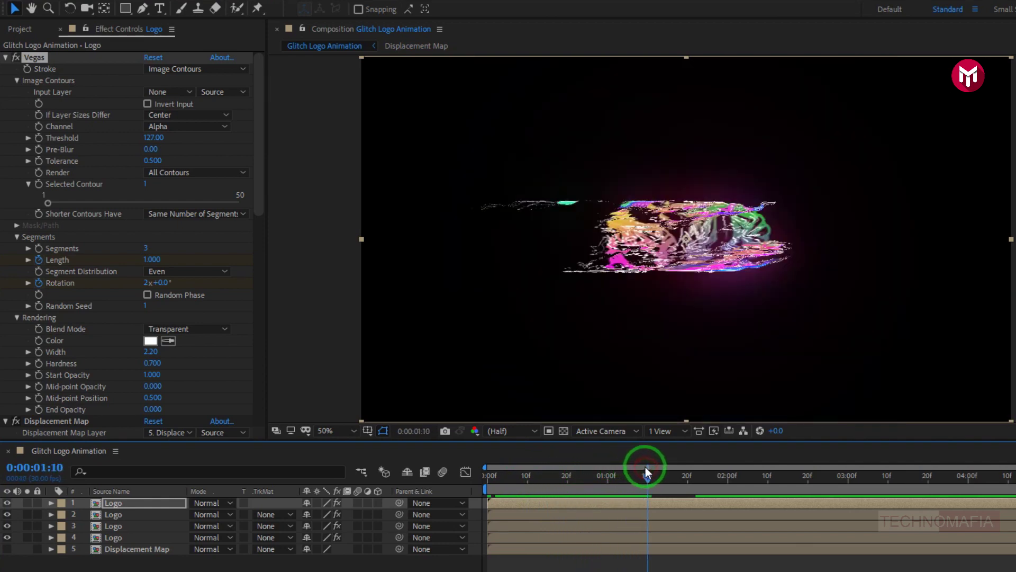
Step: Pre-compose all four Logo layers and the Displacement Map layer into a new composition named Animation
{"action": "left_click", "coordinate": [122, 505]}
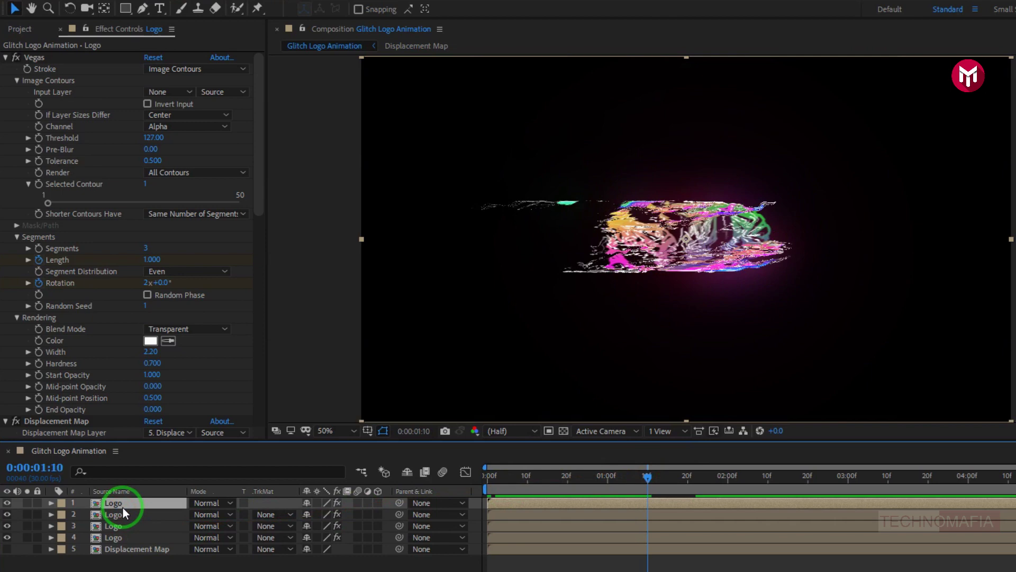
{"action": "left_click", "coordinate": [121, 551], "text": "shift"}
{"action": "right_click", "coordinate": [121, 552]}
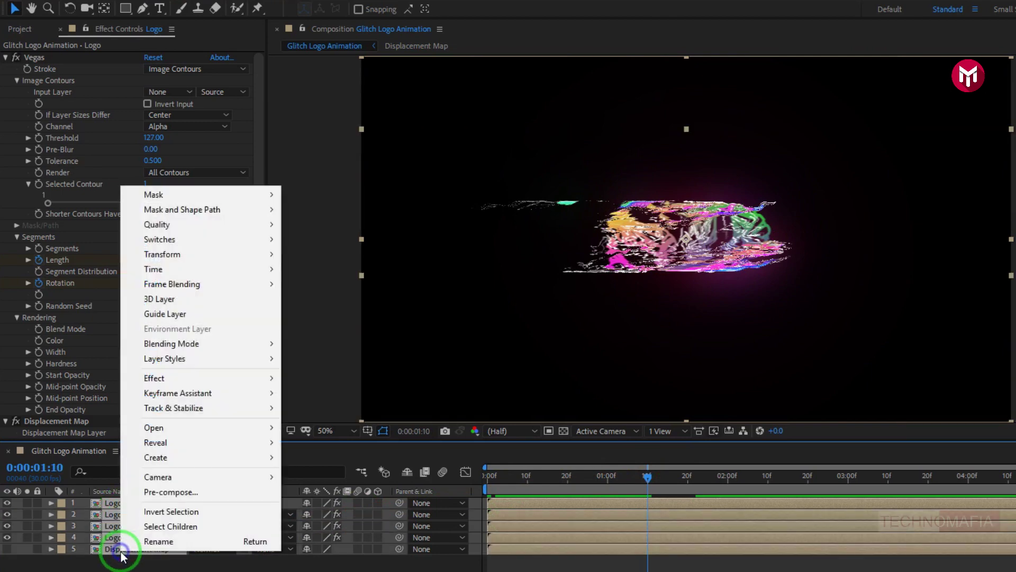
{"action": "left_click", "coordinate": [151, 493]}
{"action": "type", "text": "Animation"}
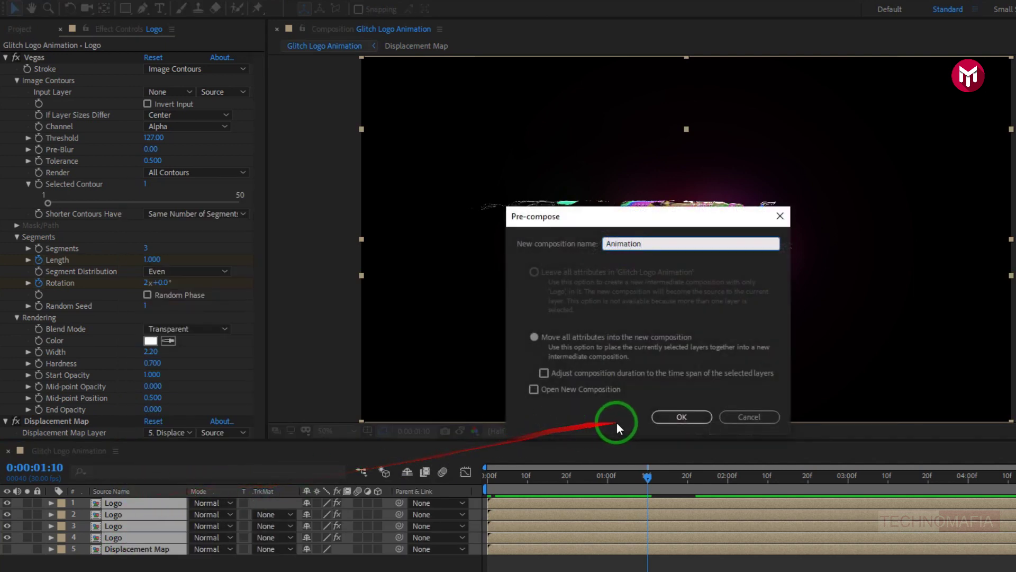
{"action": "left_click", "coordinate": [670, 417]}
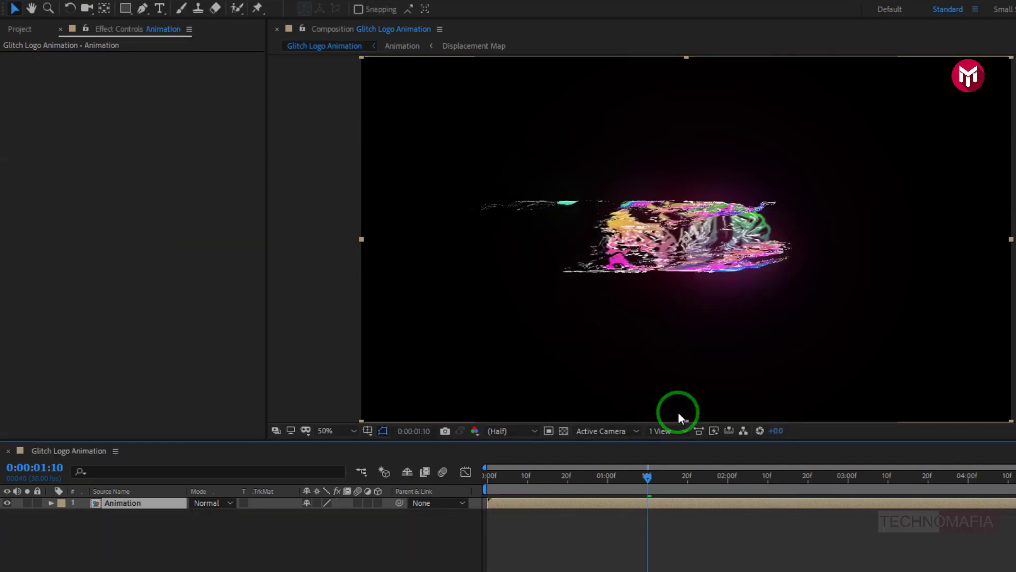
Step: Add a scale keyframe of 100% to the Animation layer at 0:00:00:05
{"action": "key", "text": "s"}
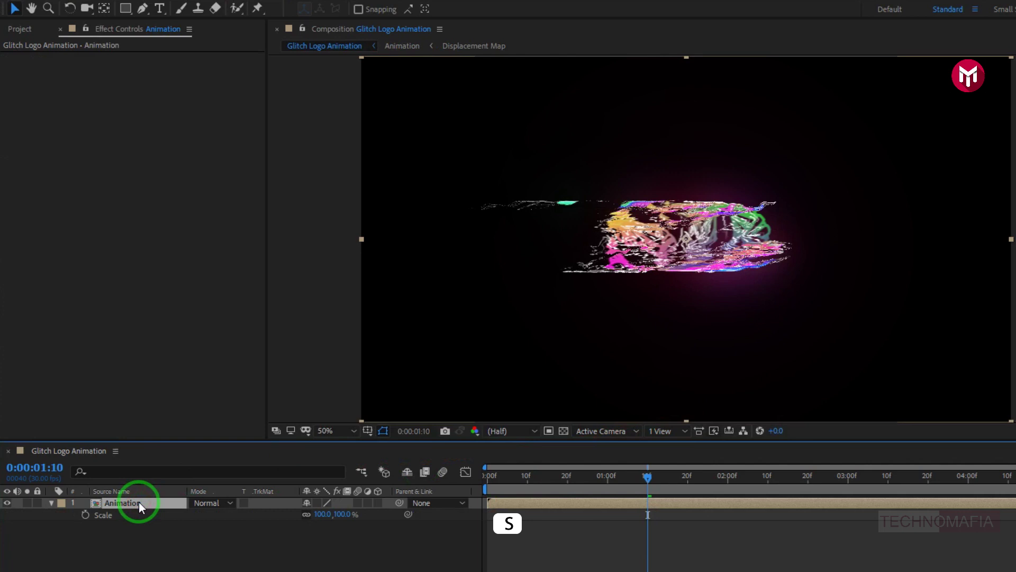
{"action": "left_click", "coordinate": [505, 477]}
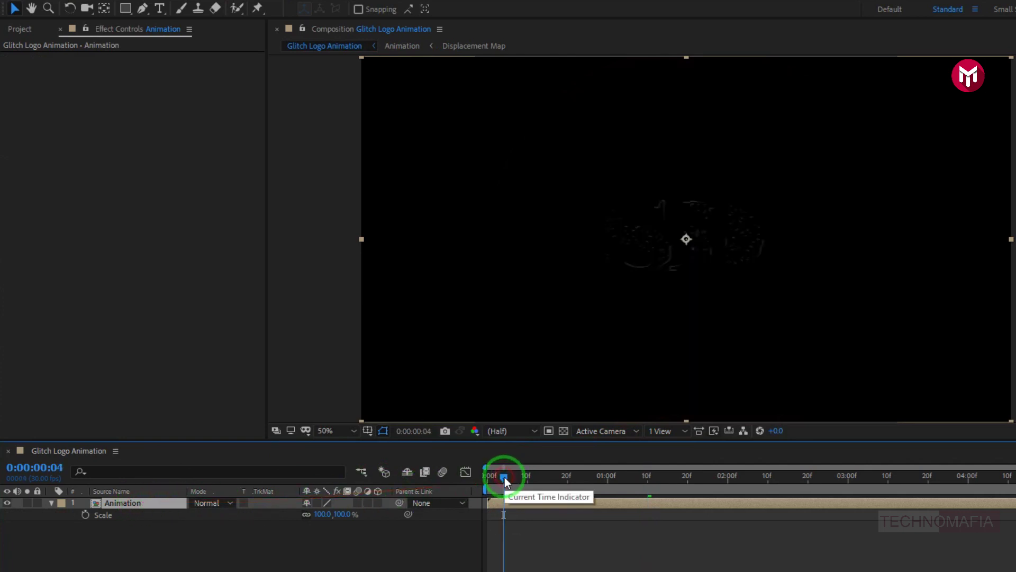
{"action": "left_click_drag", "start_coordinate": [504, 477], "coordinate": [506, 477]}
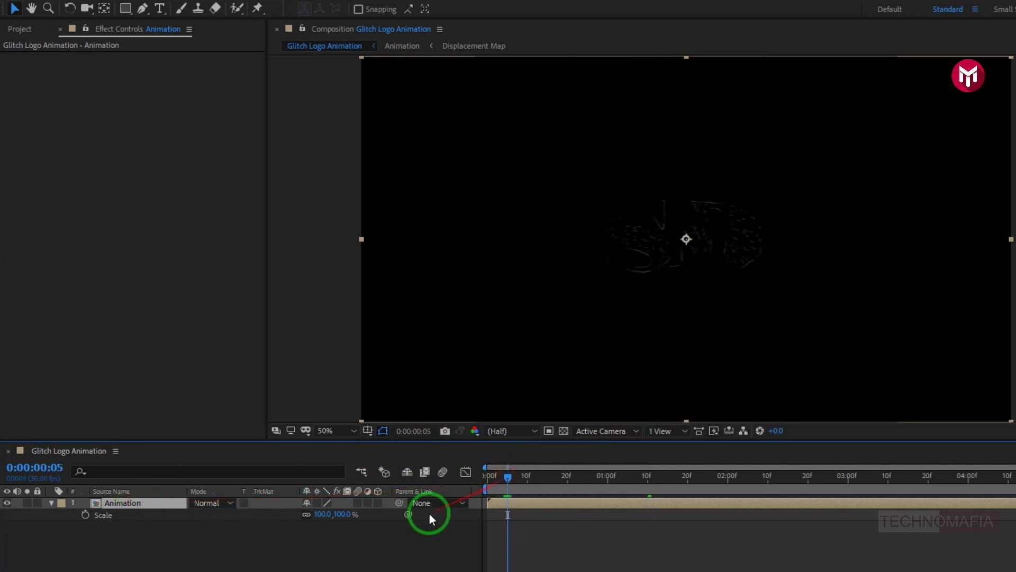
{"action": "left_click", "coordinate": [84, 515]}
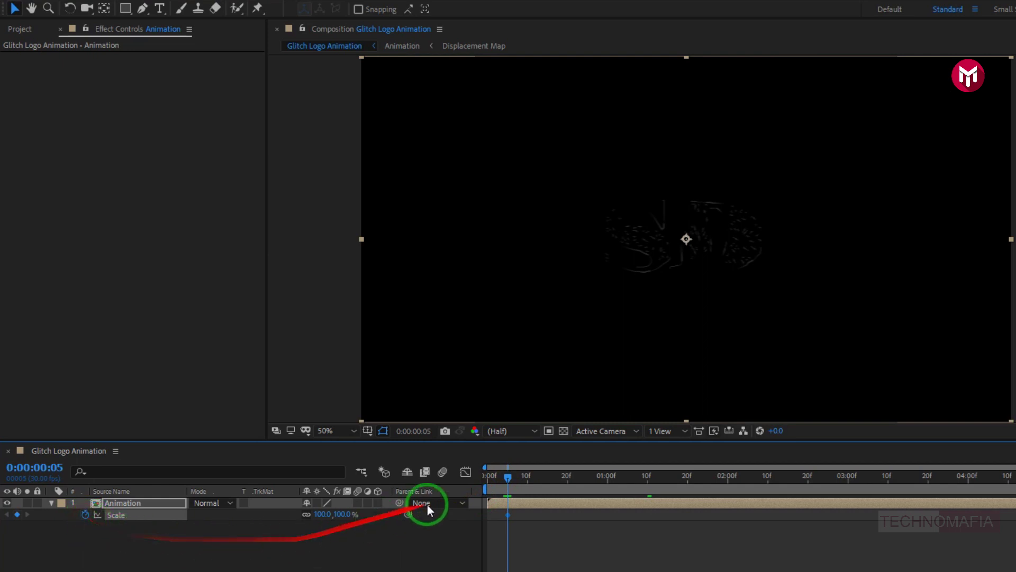
Step: Keyframe the Animation layer's scale to 0% at the first frame and preview the result
{"action": "left_click", "coordinate": [485, 475]}
{"action": "left_click", "coordinate": [341, 514]}
{"action": "type", "text": "0"}
{"action": "key", "text": "Return"}
{"action": "key", "text": "space"}
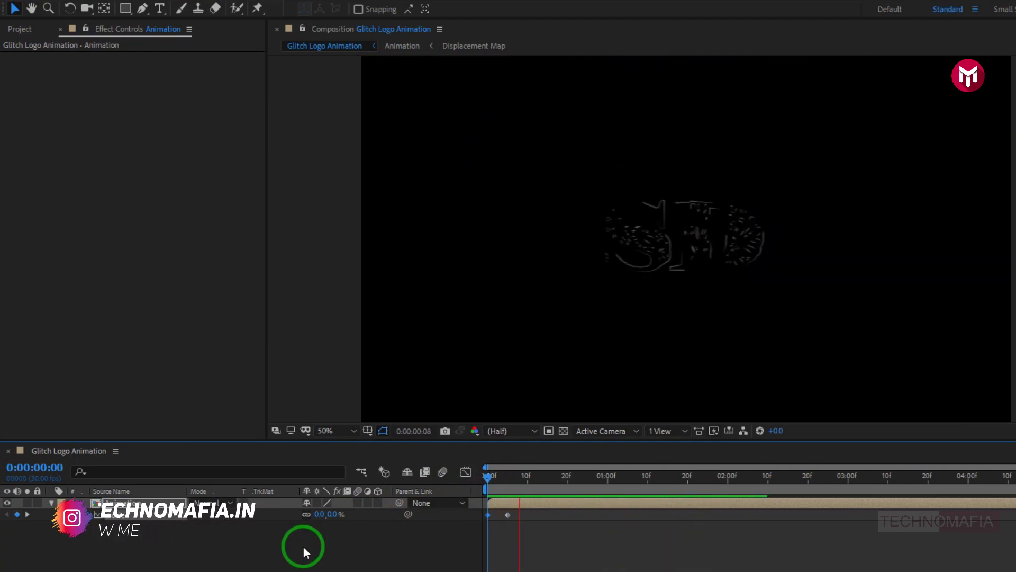
{"action": "left_click", "coordinate": [53, 503]}
{"action": "left_click", "coordinate": [74, 523]}
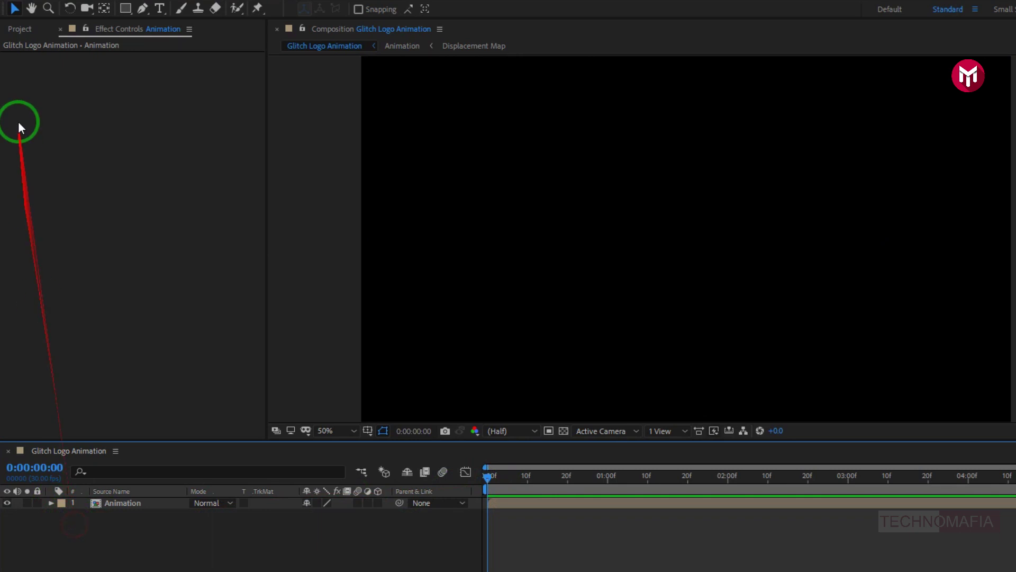
Step: Place glitch logo by musicante.mp3 beneath the Animation layer and pre-compose it as Music
{"action": "left_click", "coordinate": [23, 30]}
{"action": "left_click_drag", "start_coordinate": [46, 192], "coordinate": [143, 535]}
{"action": "right_click", "coordinate": [121, 516]}
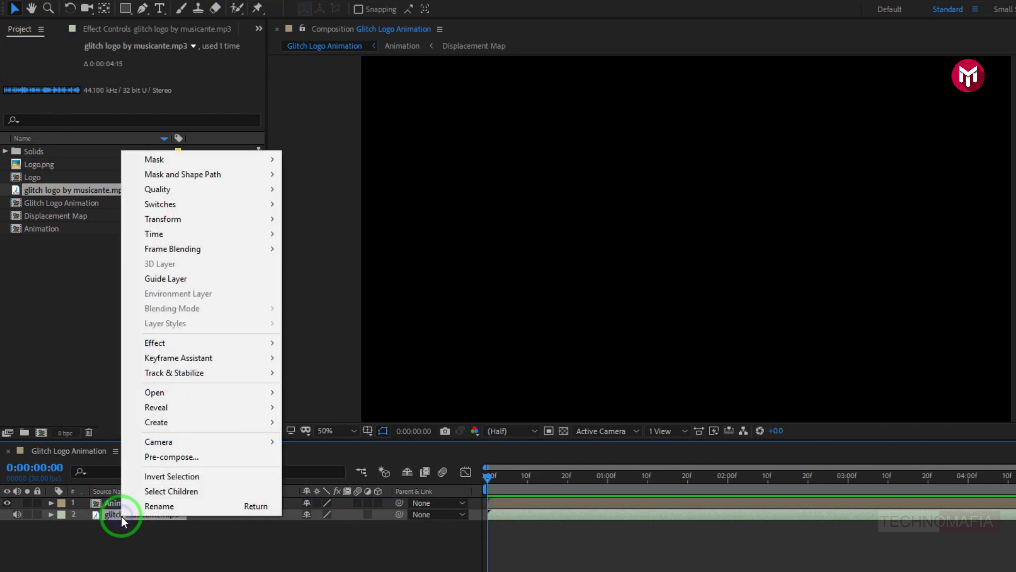
{"action": "left_click", "coordinate": [148, 458]}
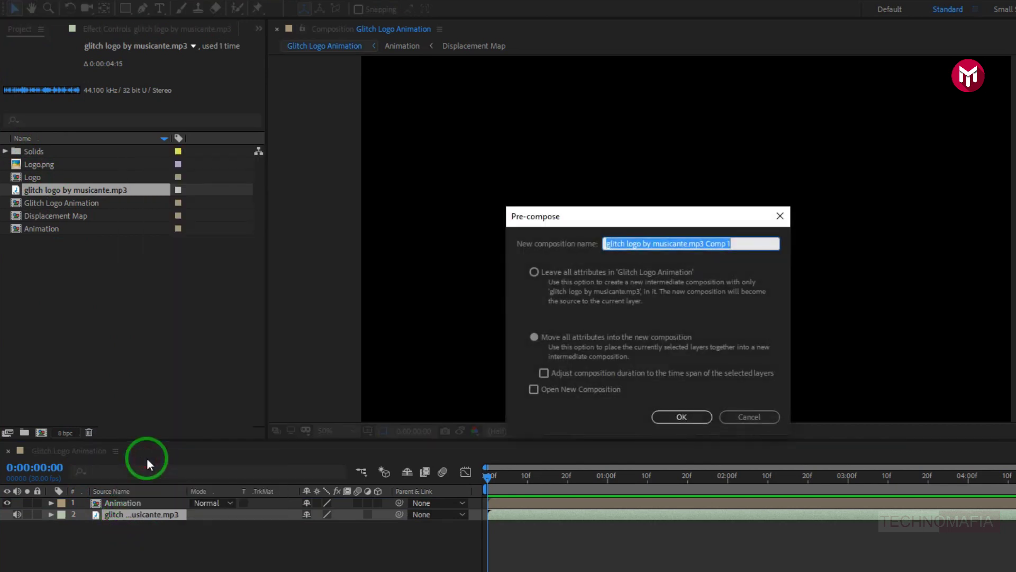
{"action": "type", "text": "Music"}
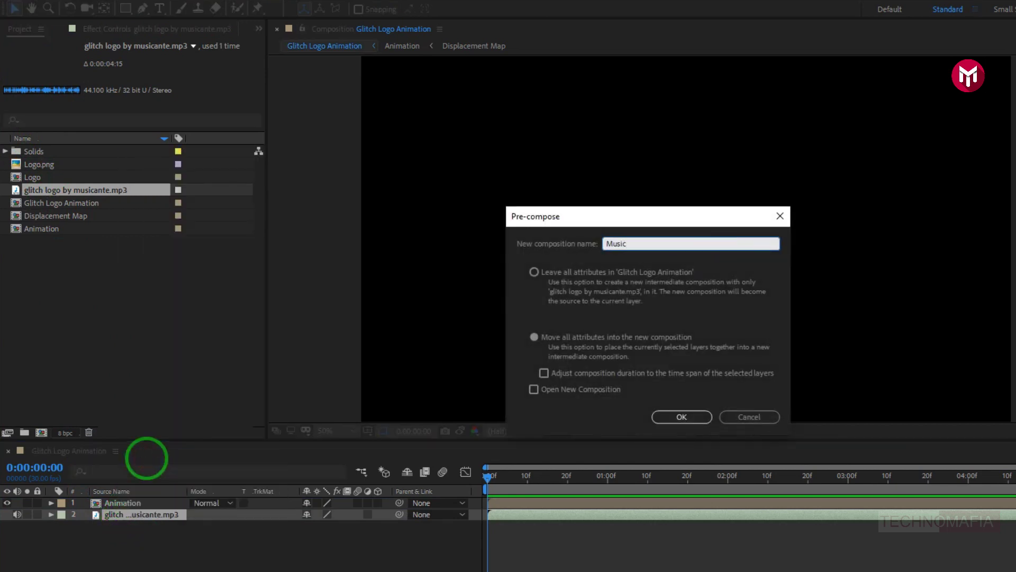
{"action": "left_click", "coordinate": [669, 416]}
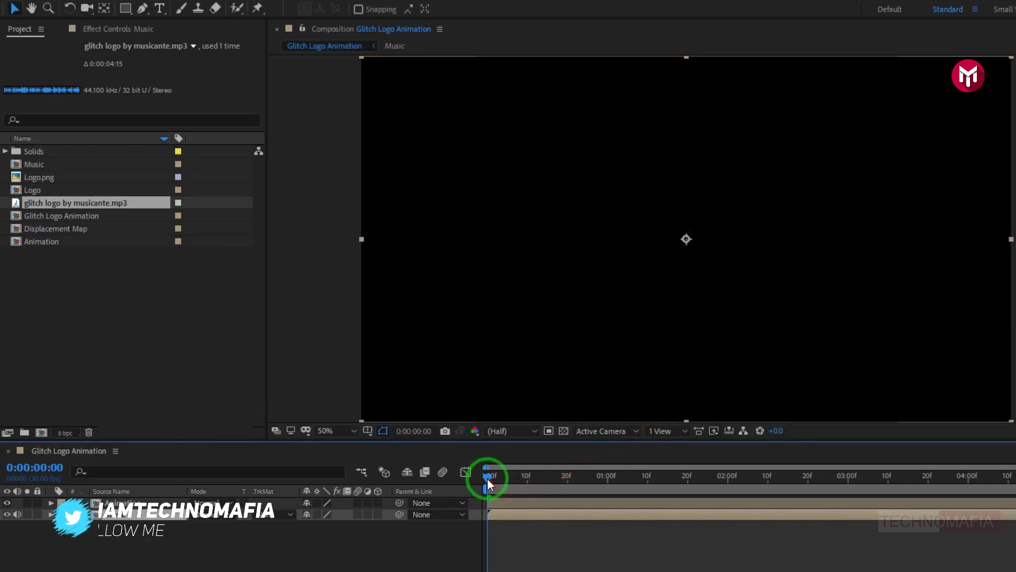
Step: Play the Glitch Logo Animation composition with its music and raise the system volume to 100
{"action": "key", "text": "space"}
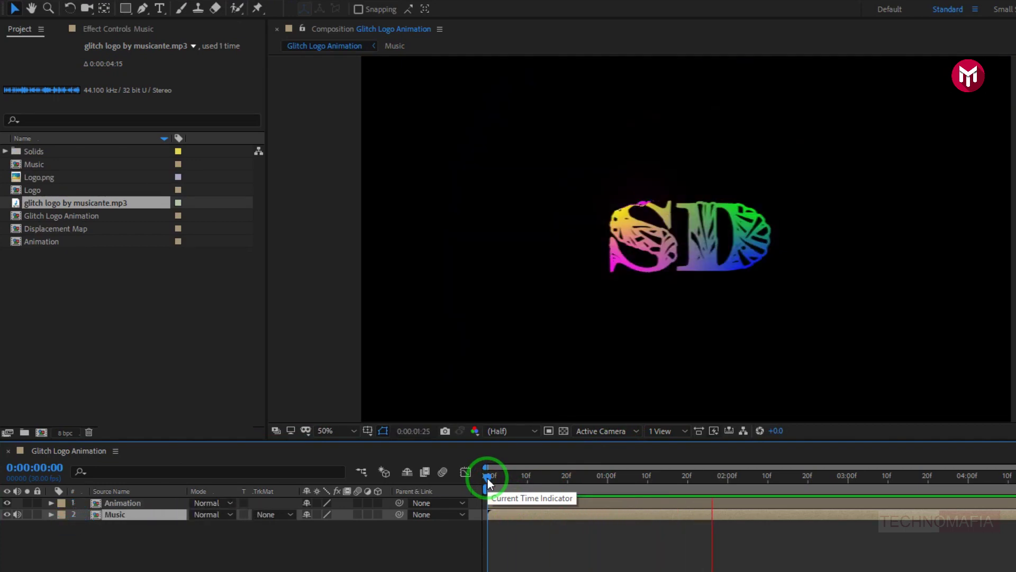
{"action": "key", "text": "XF86AudioRaiseVolume"}
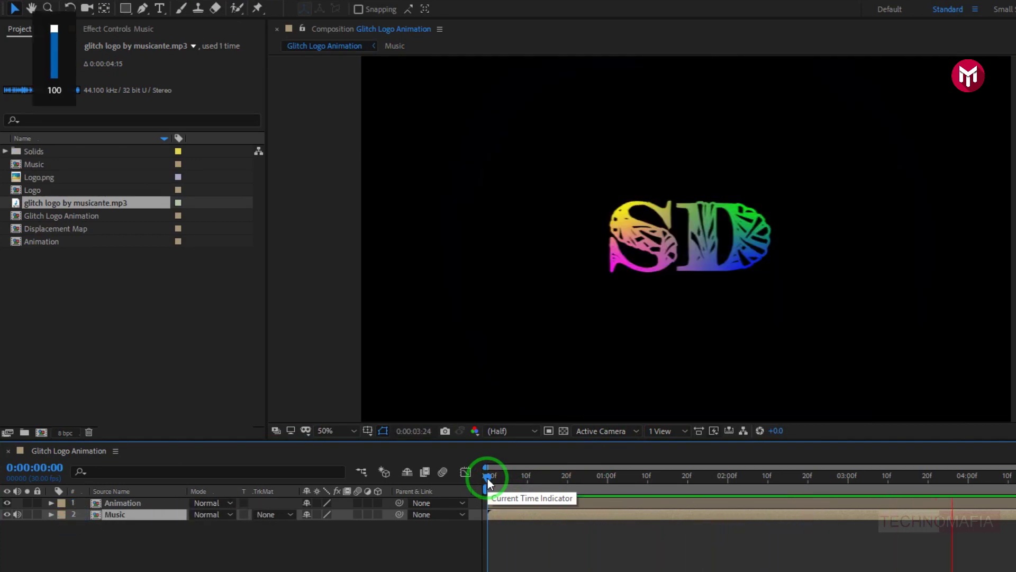